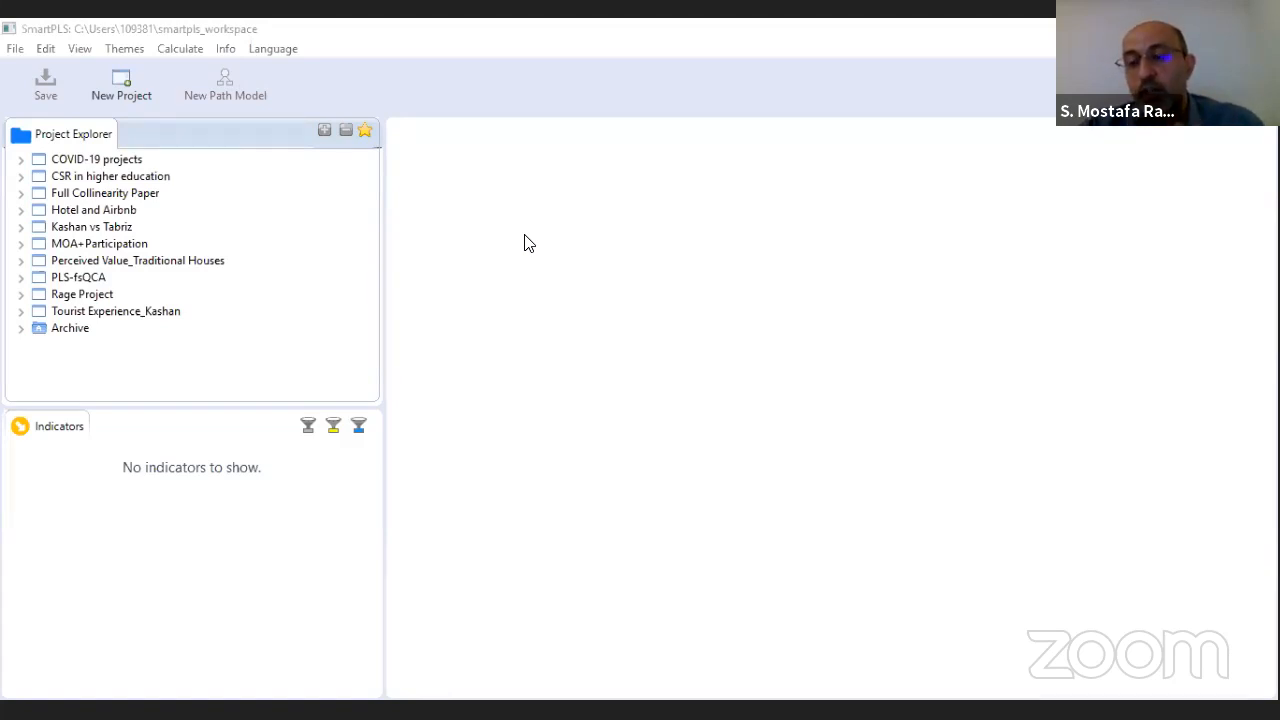
- View the license options and the Professional license key entry page, and close the dialog without switching the license
left_click(226, 50)
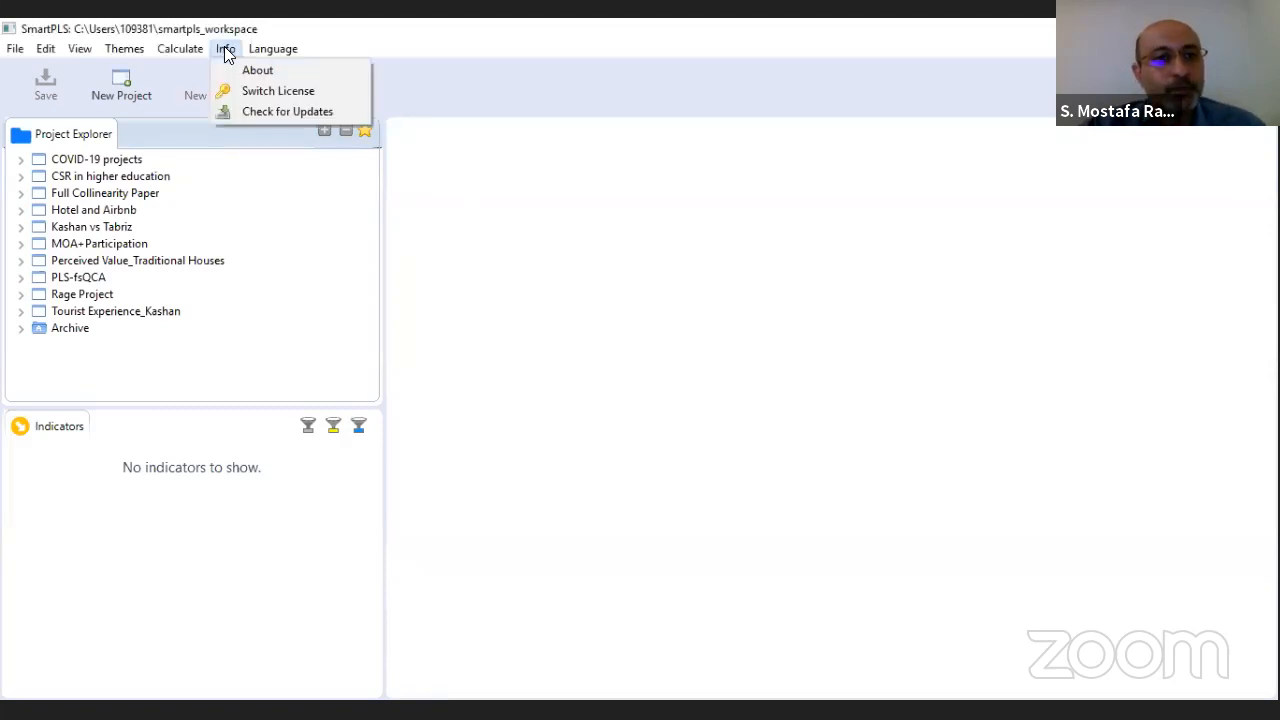
left_click(266, 90)
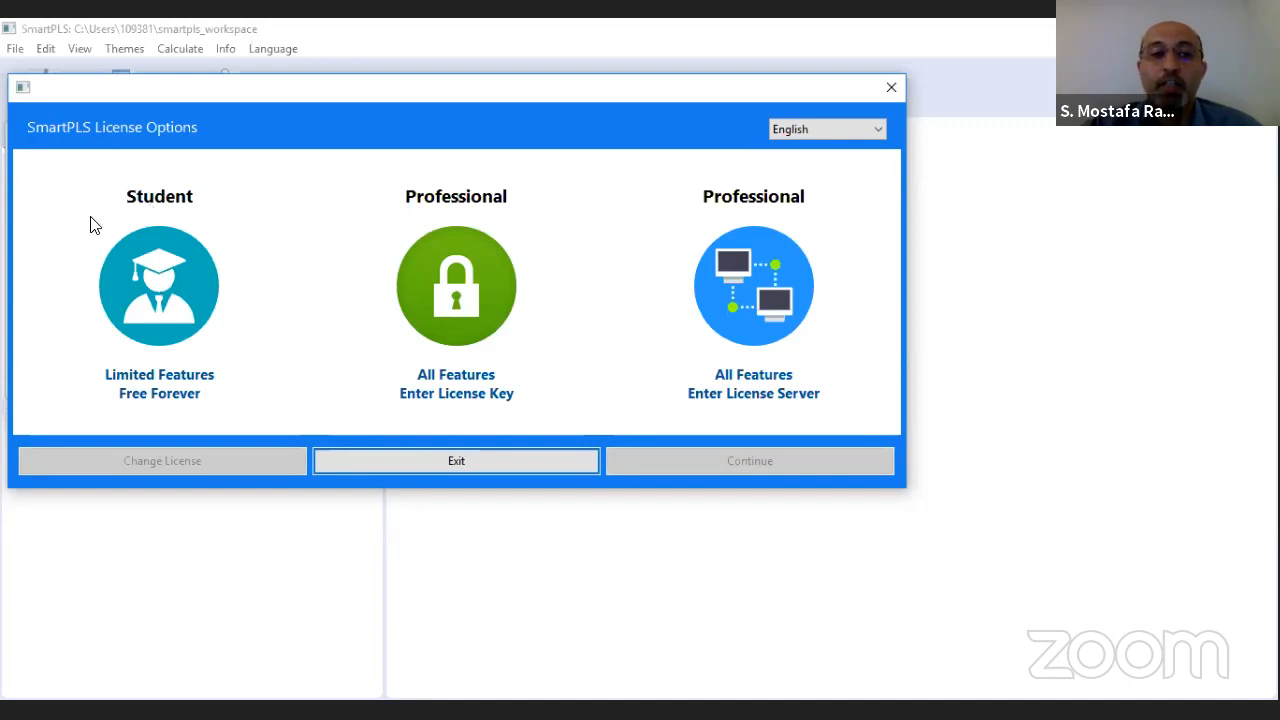
left_click(460, 277)
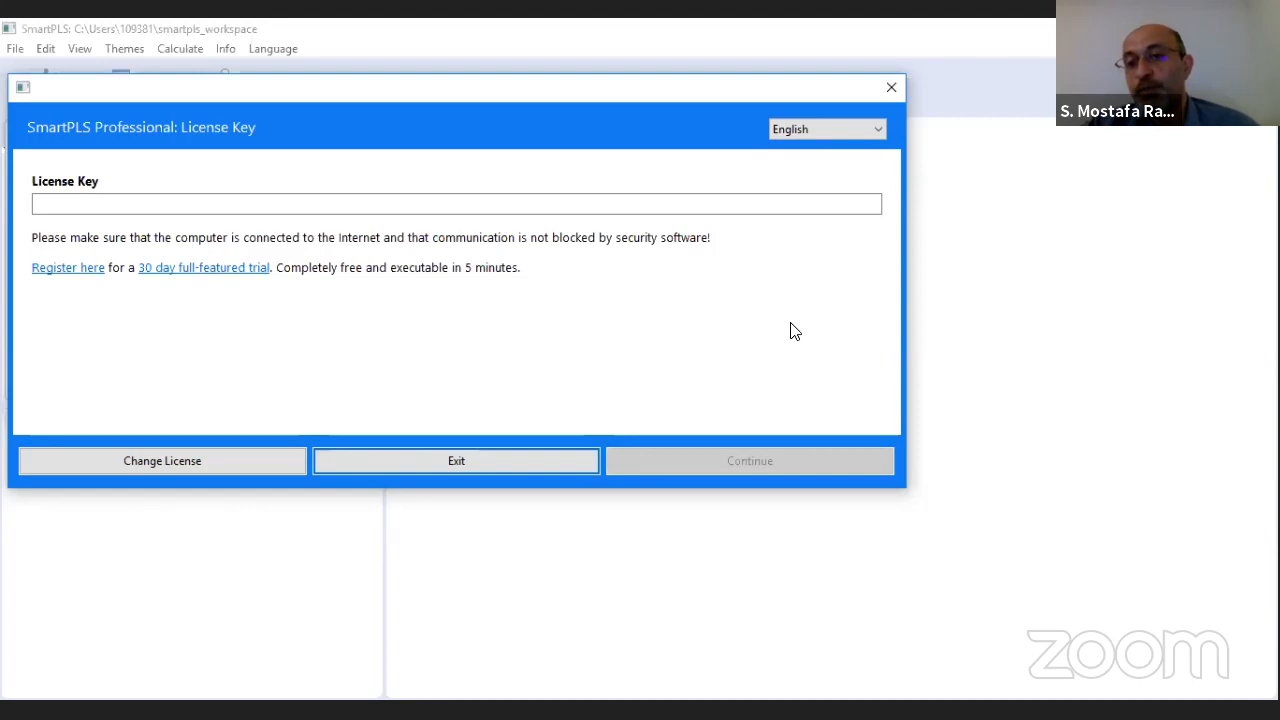
left_click(888, 90)
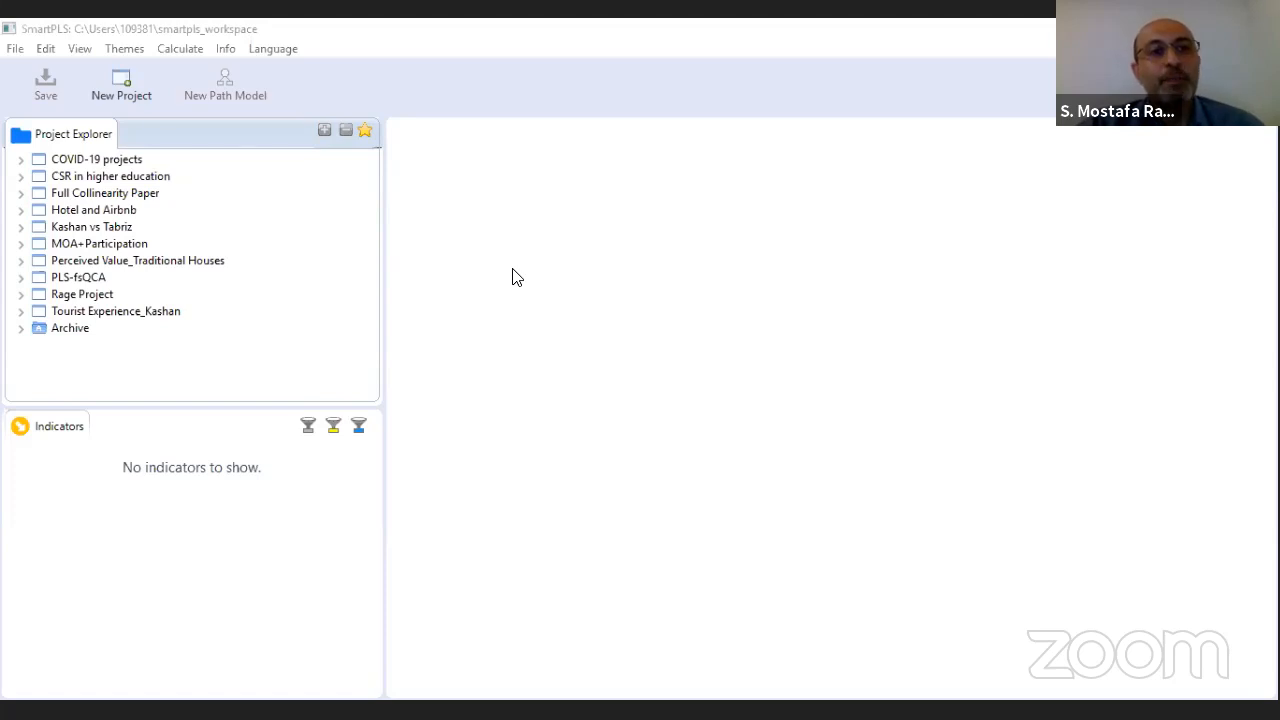
- Create a new project named Webinar PLS-SEM
left_click(118, 76)
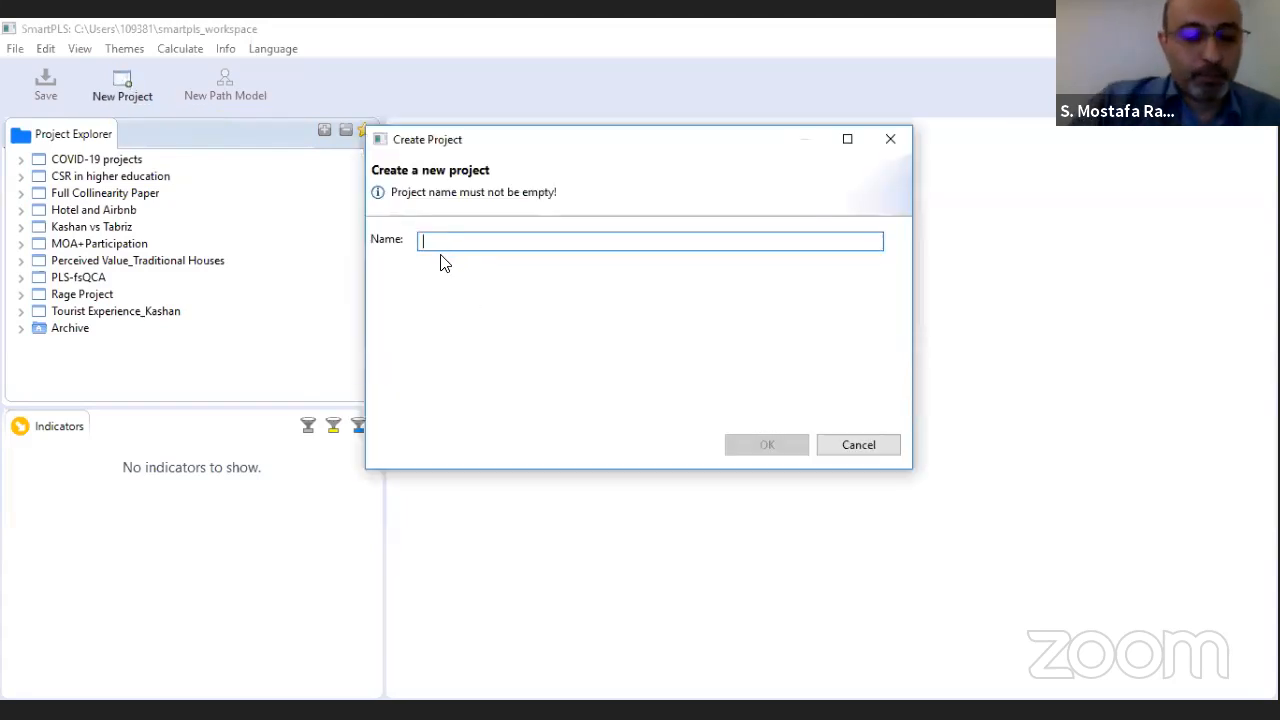
type("We")
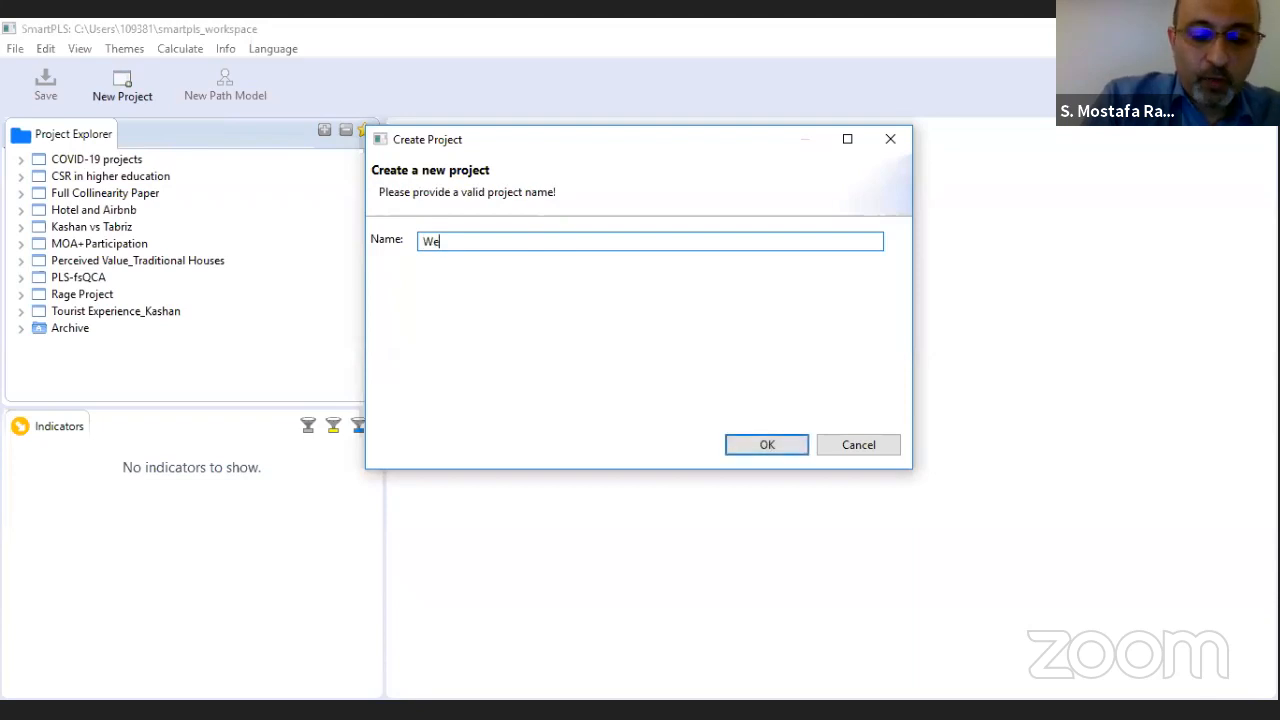
type("bin")
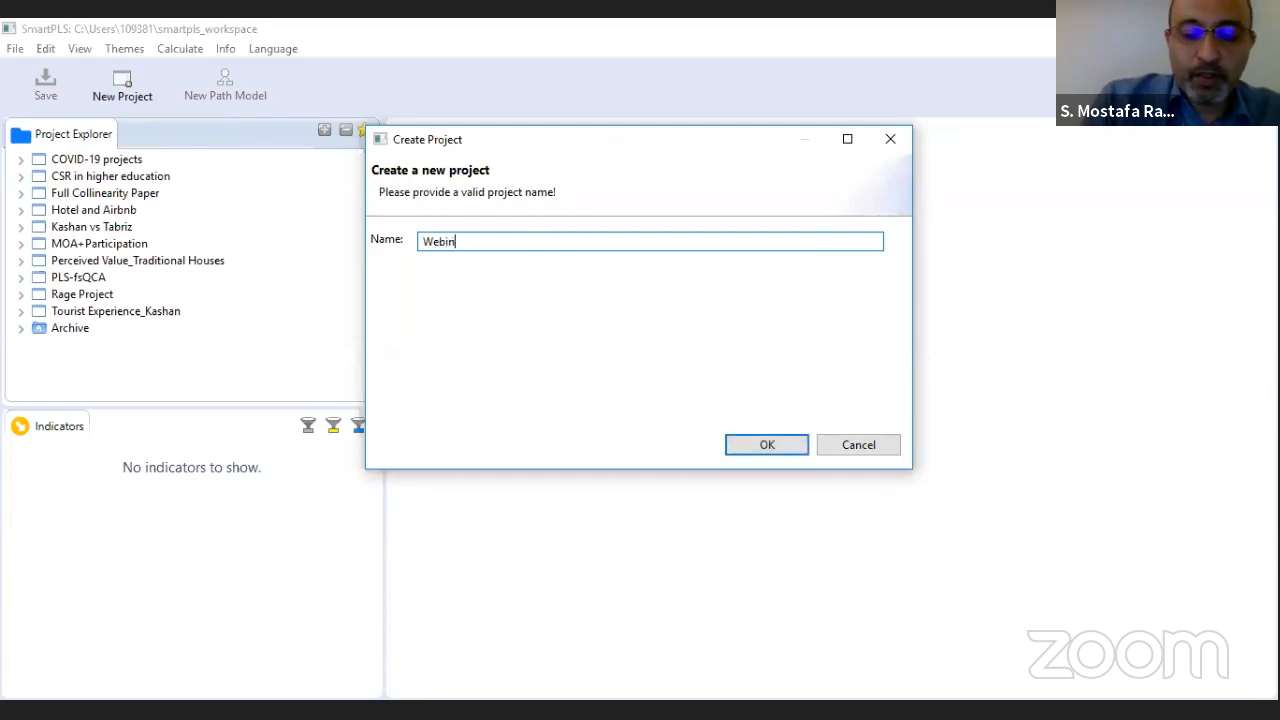
type("ar PL")
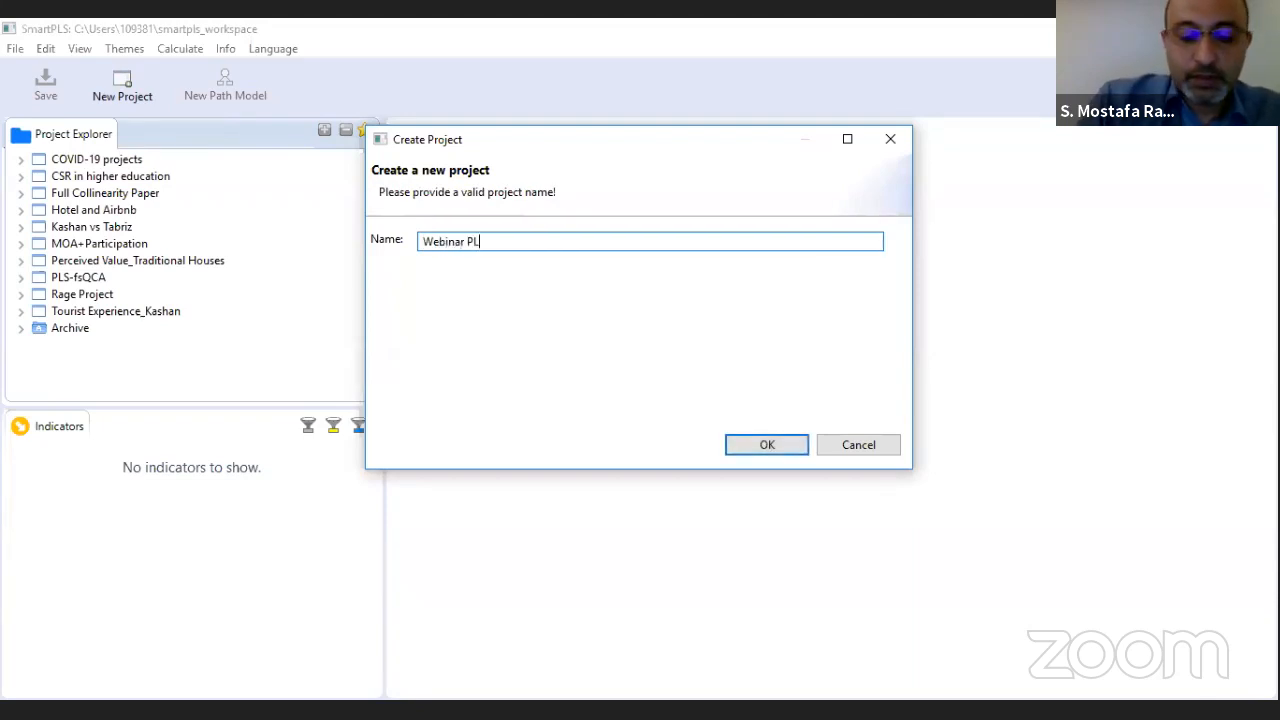
type("S-SEM")
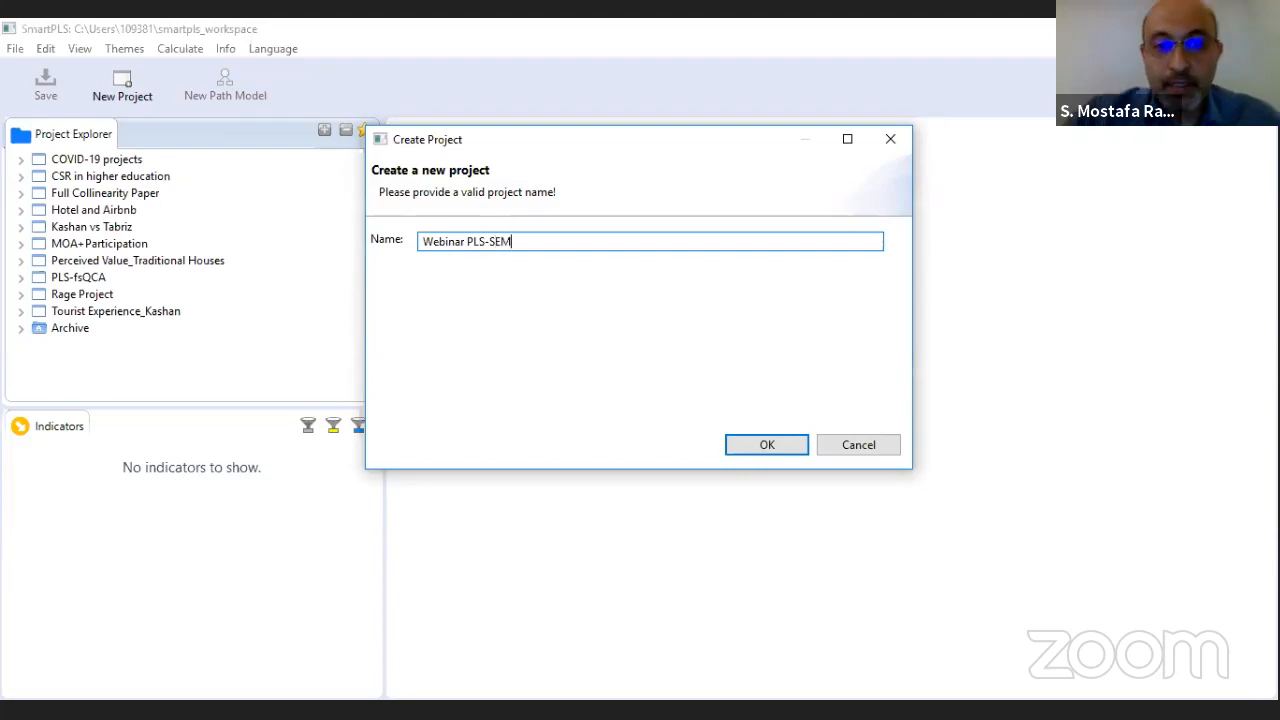
left_click(763, 446)
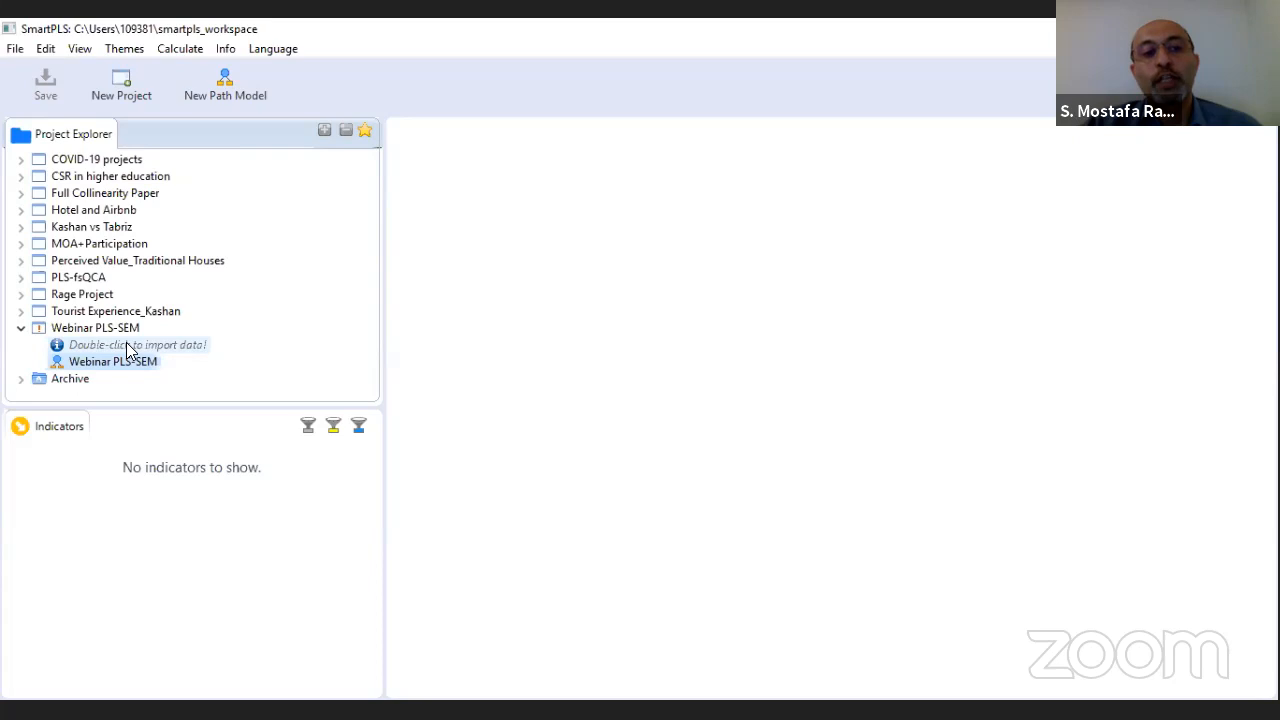
- Import the CSV file Data set for Webinar into the Webinar PLS-SEM project, keeping the suggested data set name
double_click(102, 344)
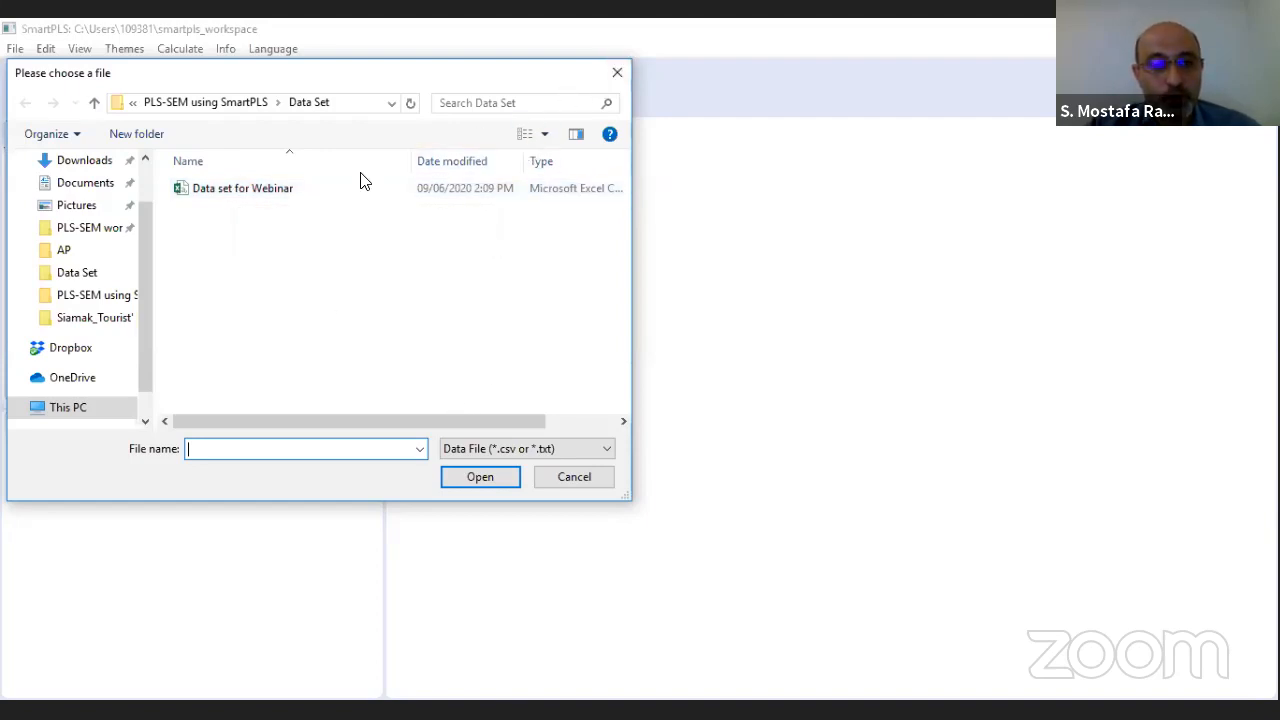
left_click(232, 188)
left_click(470, 474)
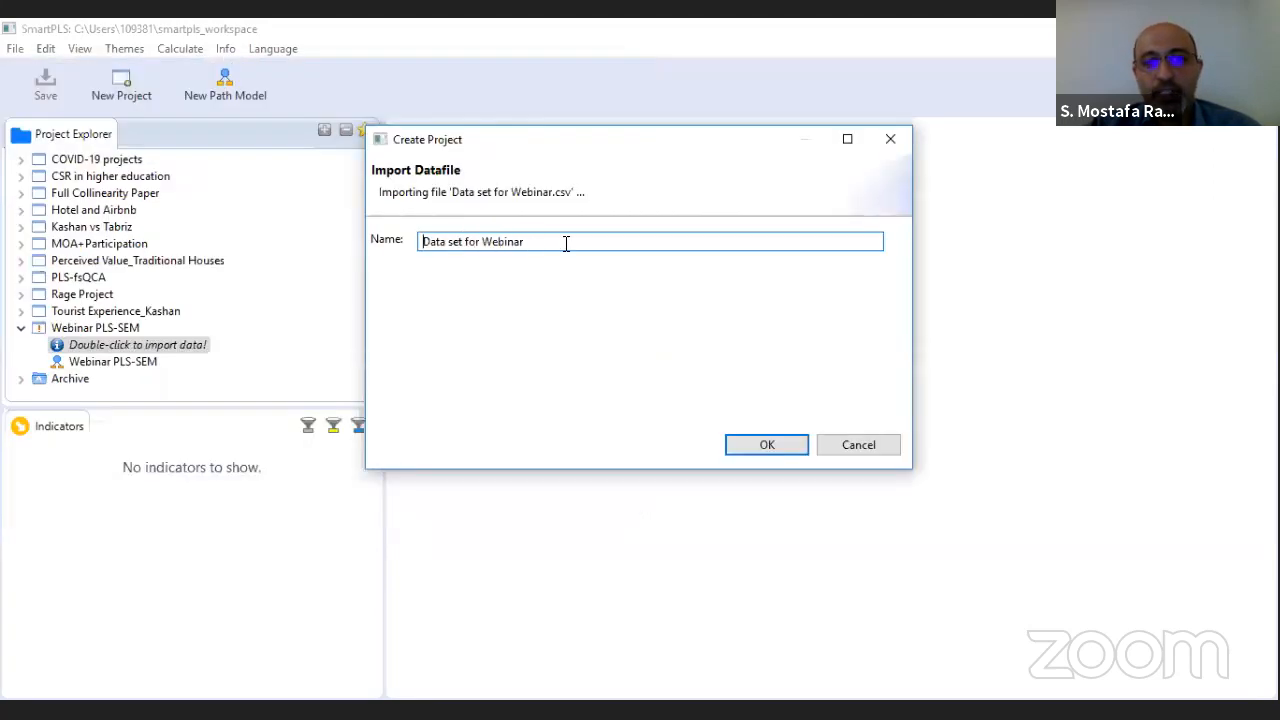
left_click(775, 451)
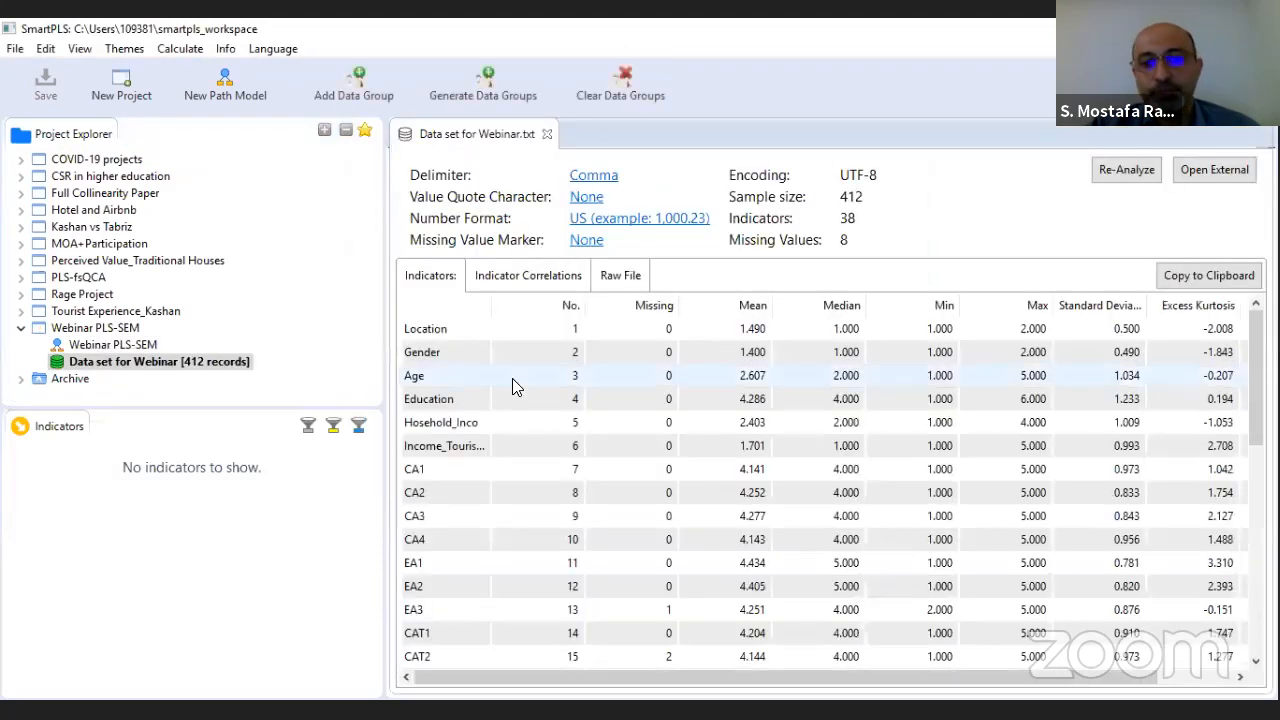
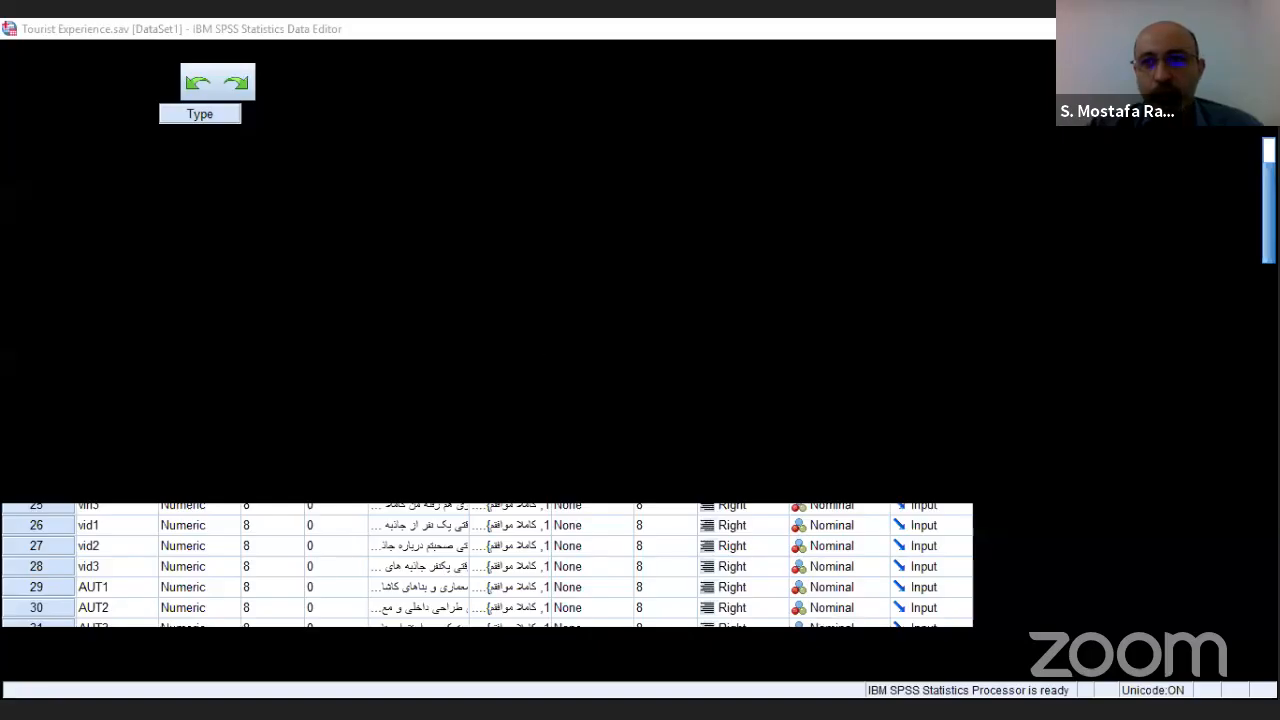
key("alt+F4")
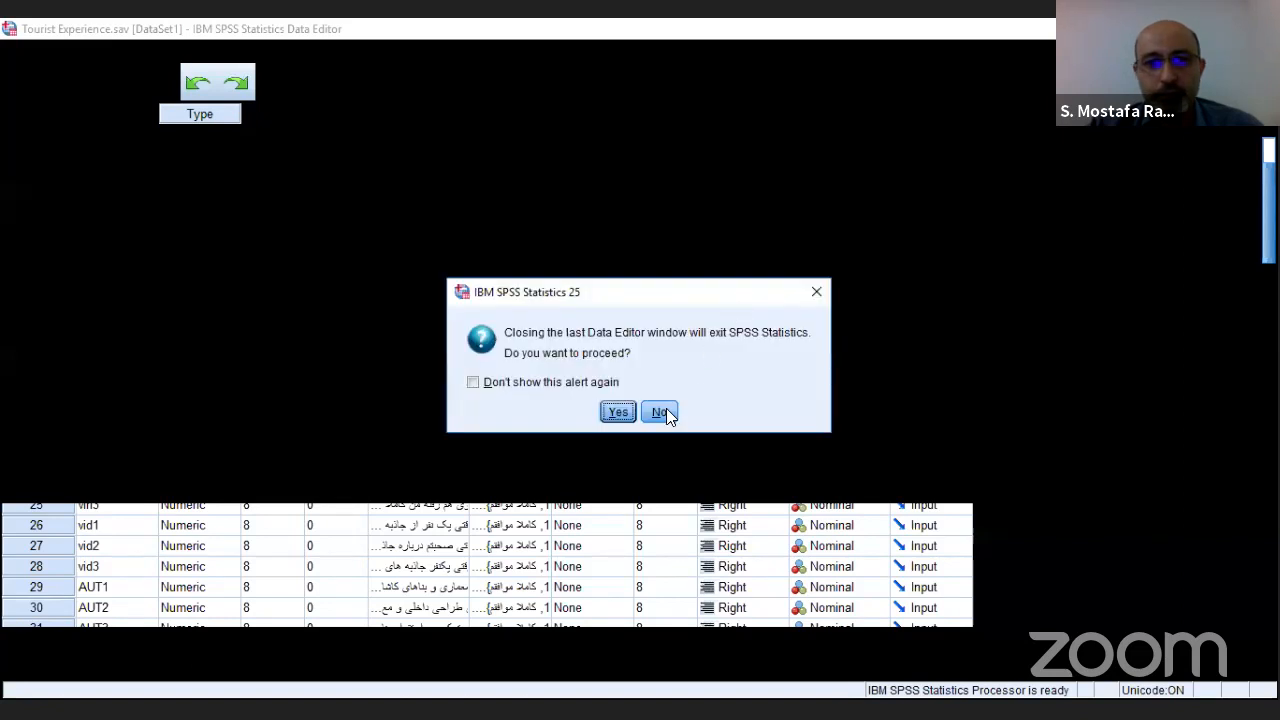
left_click(660, 410)
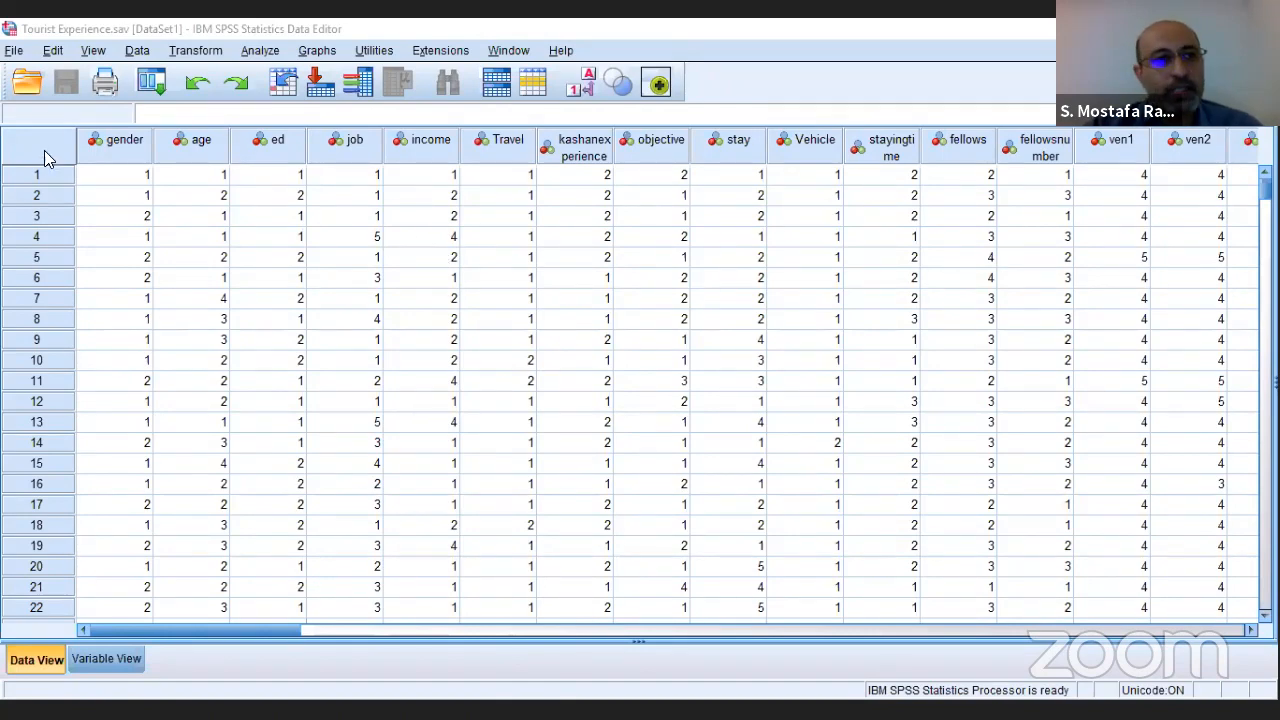
- In SPSS, save a copy of the Tourist Experience data as a comma delimited (*.csv) file named Webinar in the current folder
left_click(14, 51)
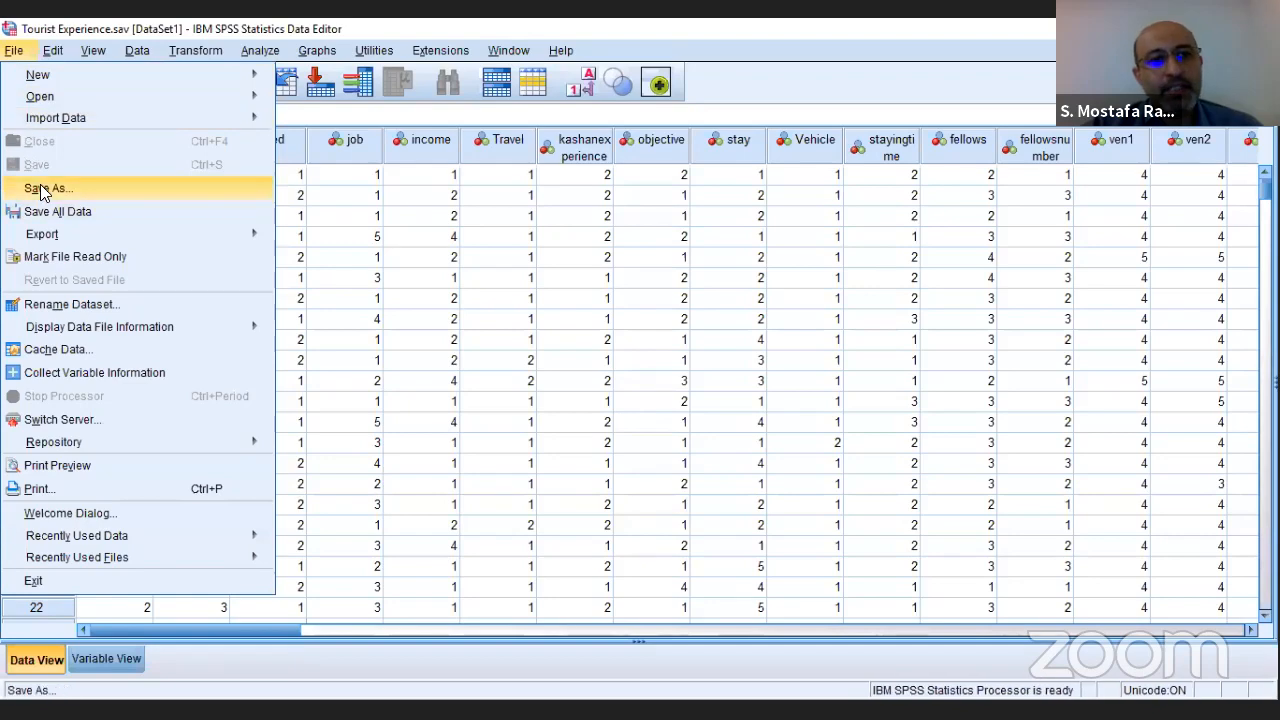
left_click(137, 183)
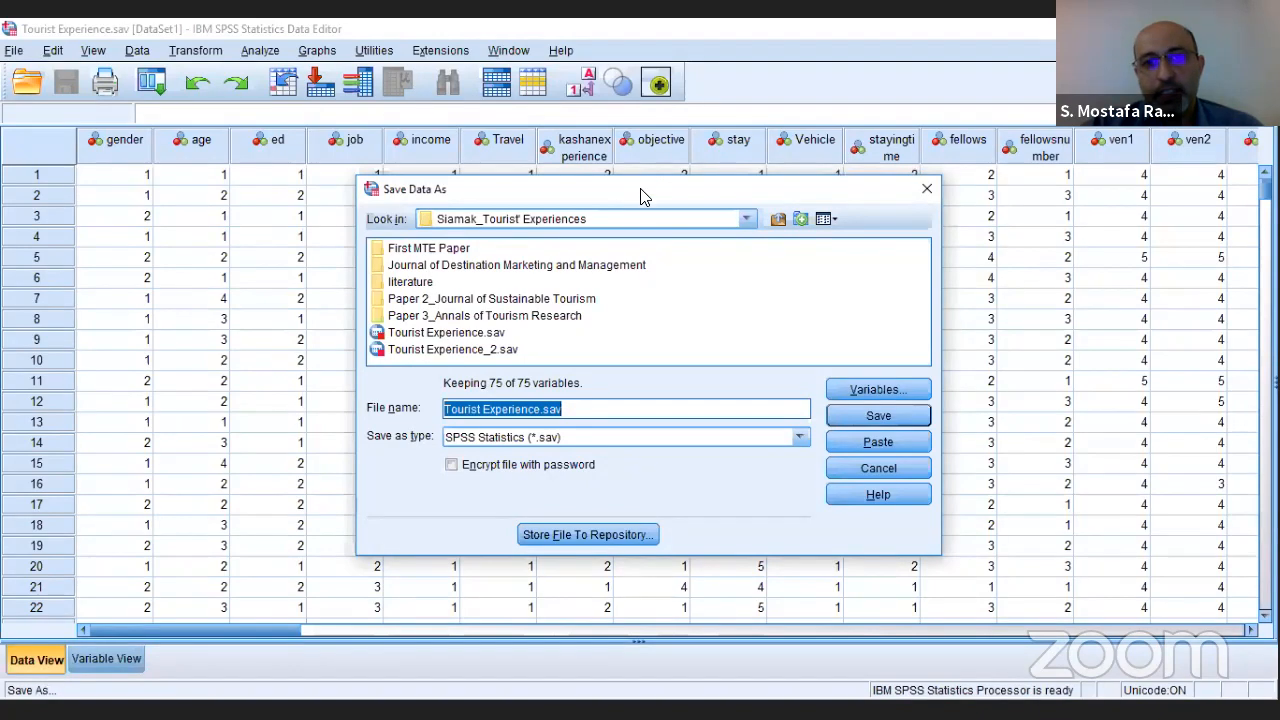
left_click_drag(640, 190, 392, 152)
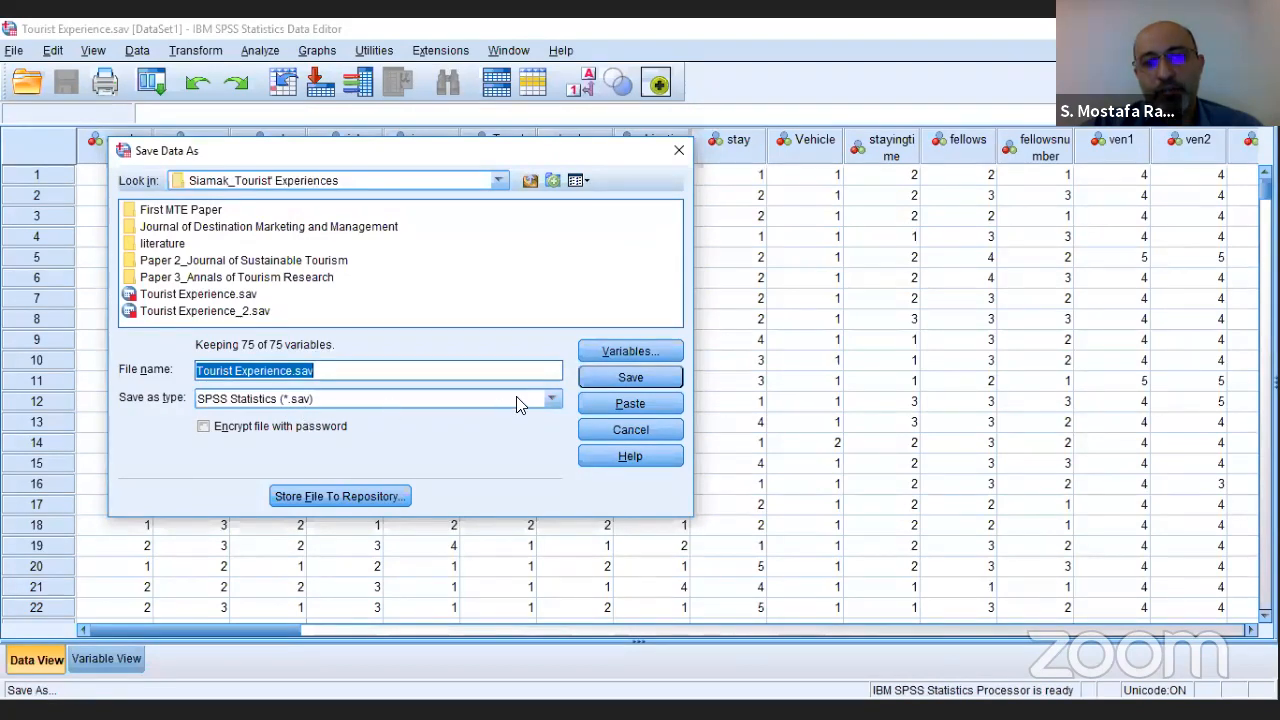
left_click(550, 399)
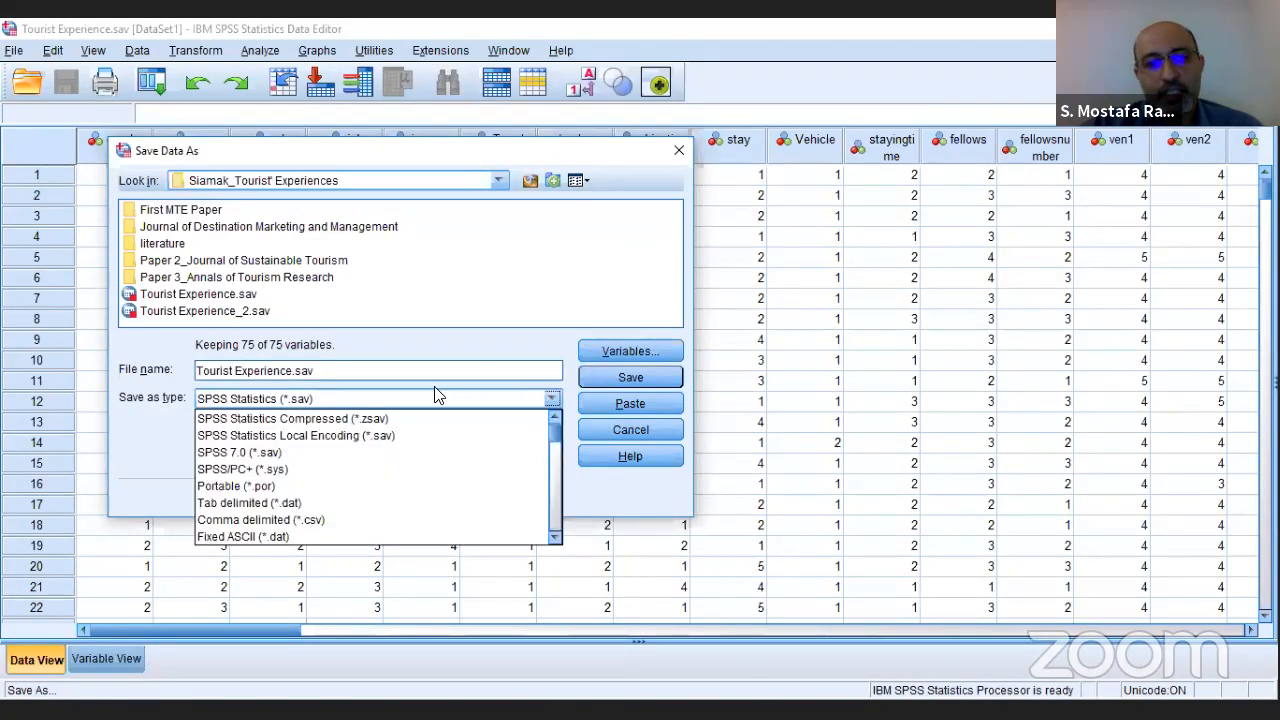
left_click(337, 529)
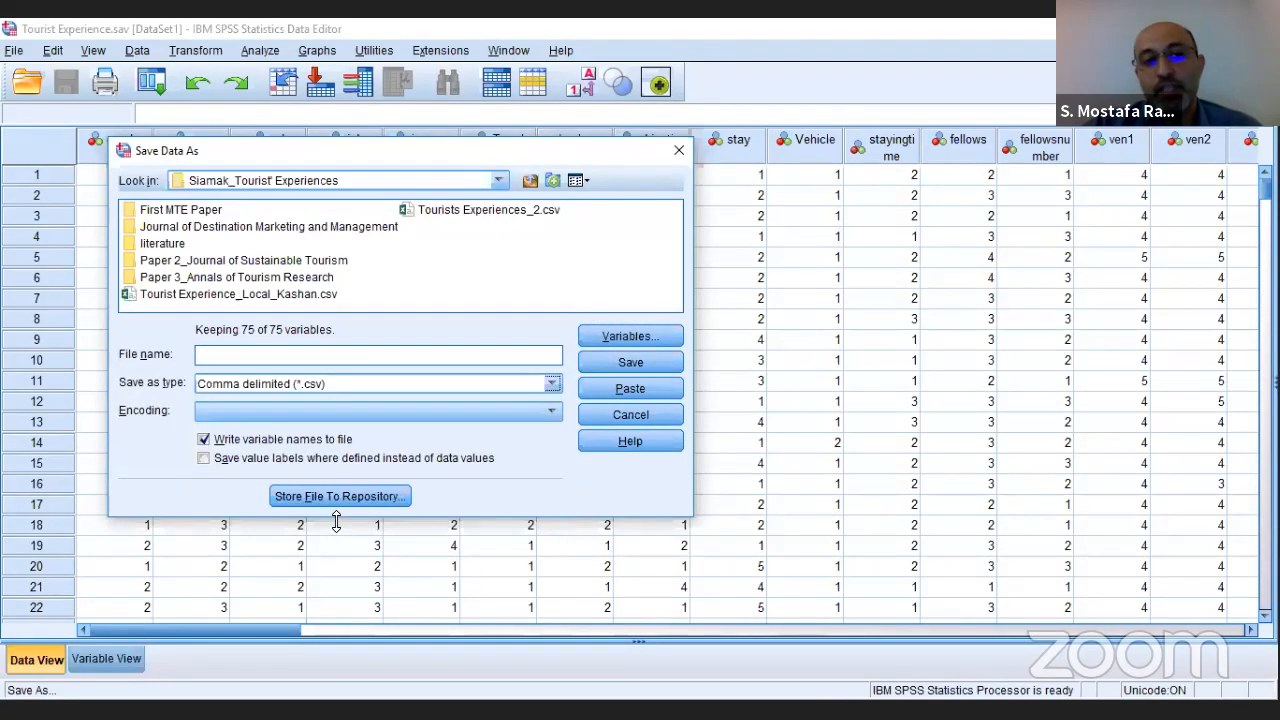
left_click(243, 355)
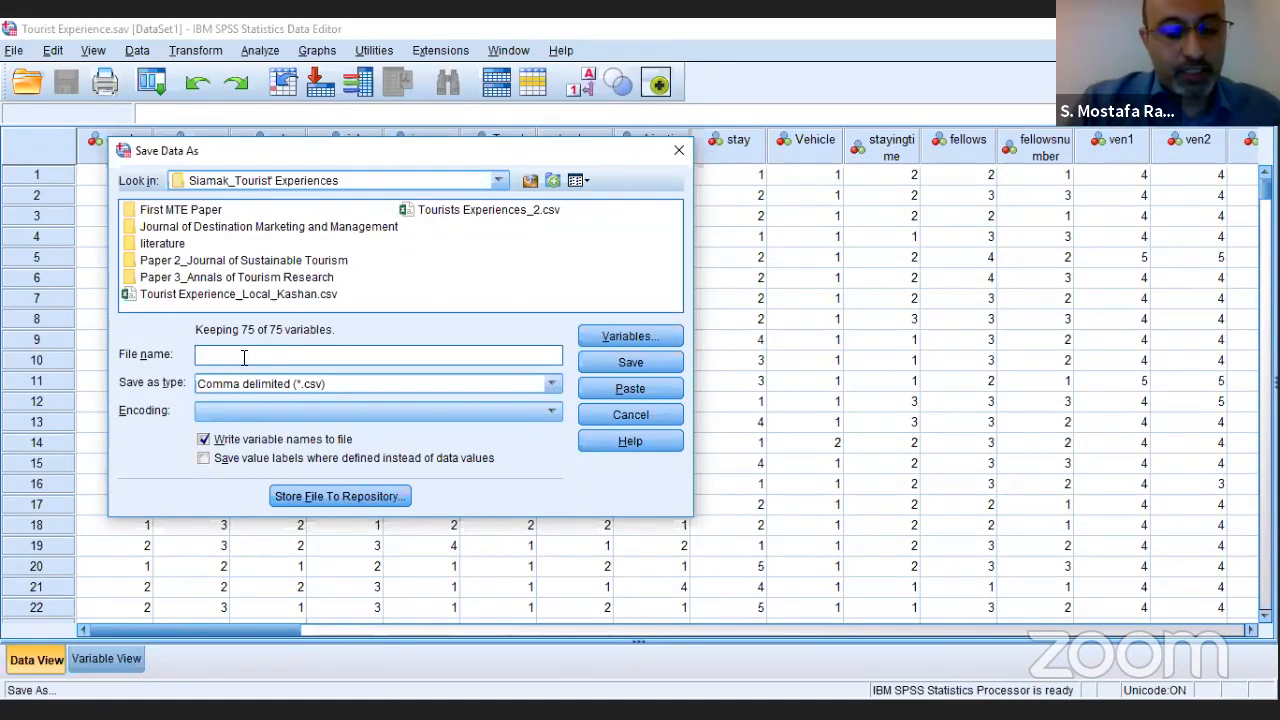
type("Webinar")
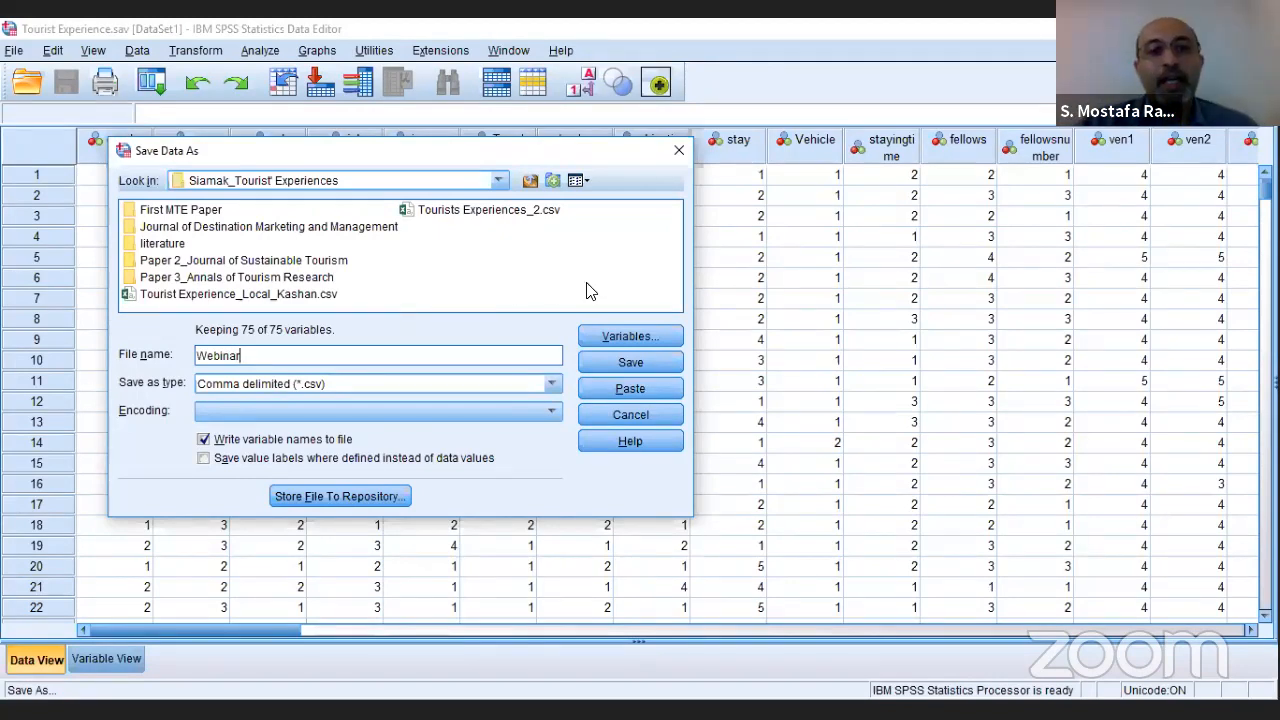
left_click(499, 180)
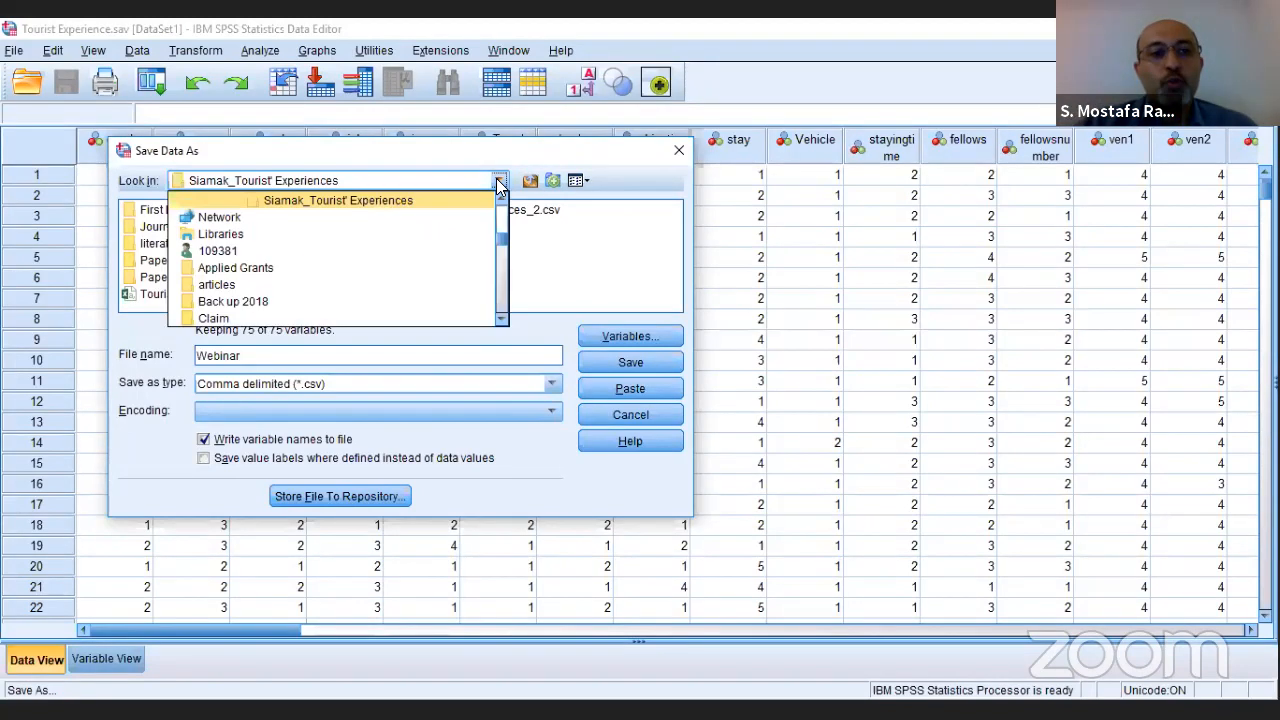
left_click(598, 248)
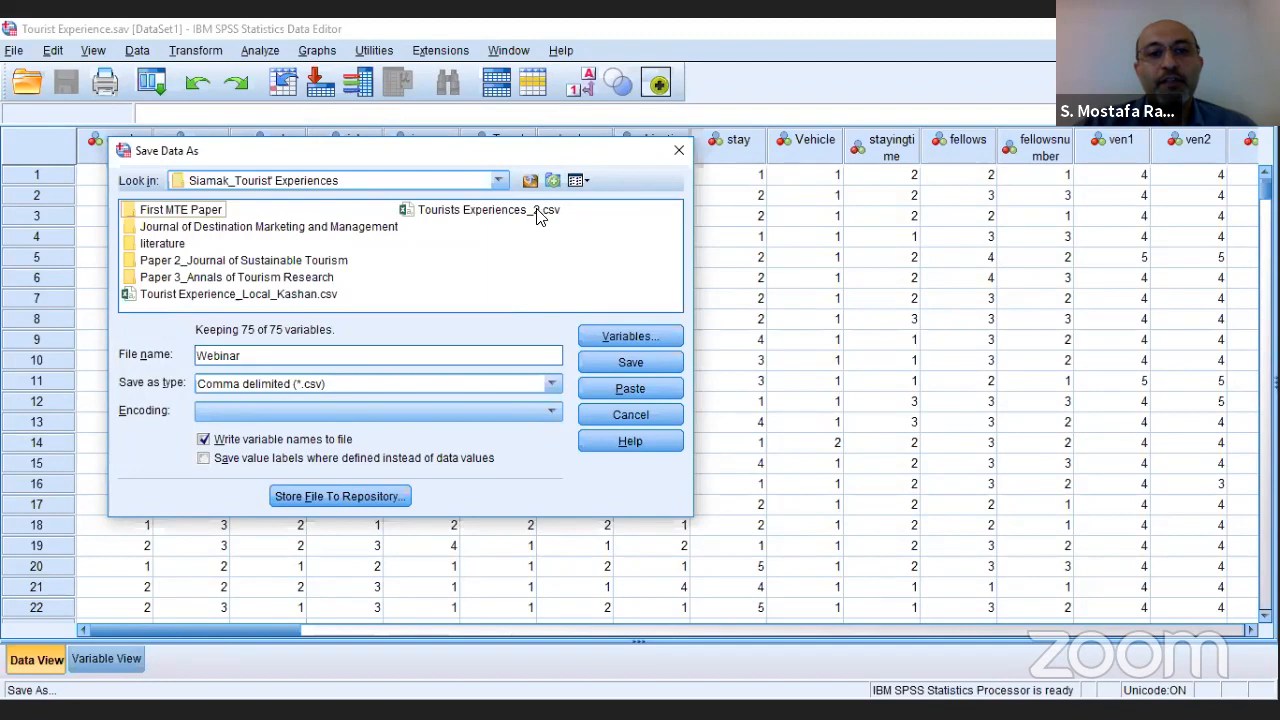
left_click(617, 365)
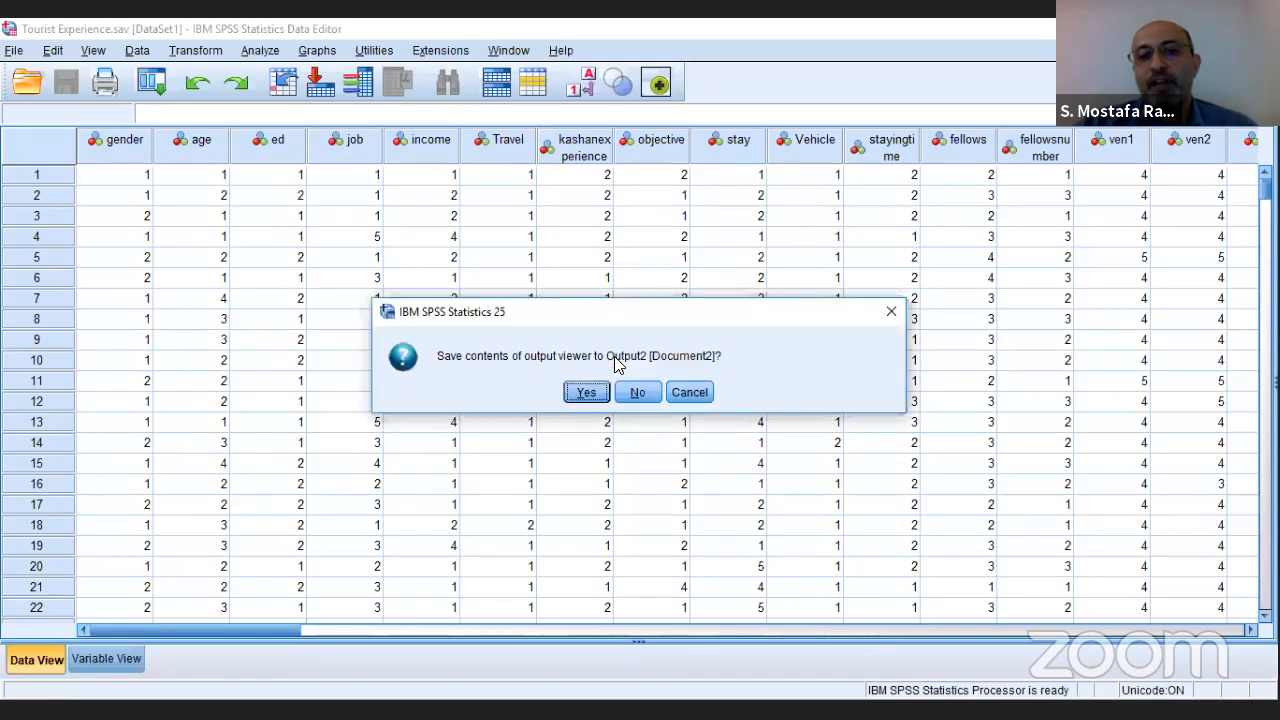
- Discard the output viewer contents and exit SPSS Statistics
left_click(637, 391)
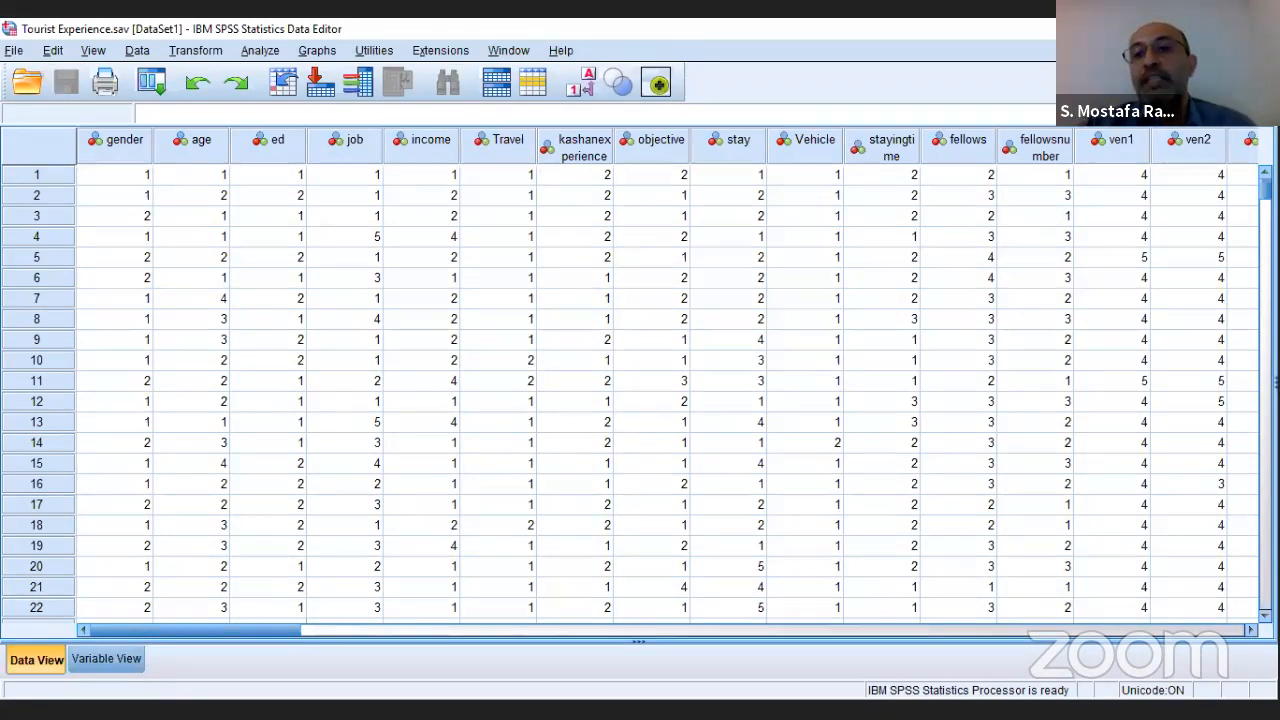
key("alt+F4")
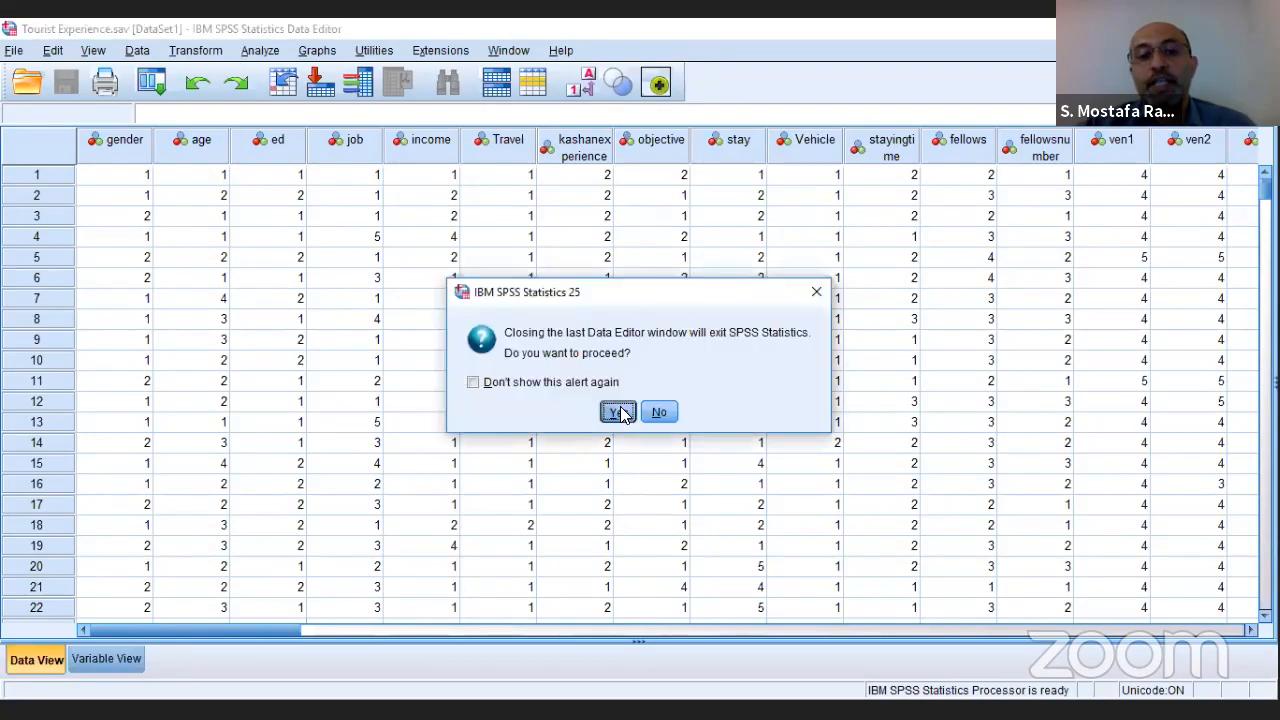
left_click(617, 409)
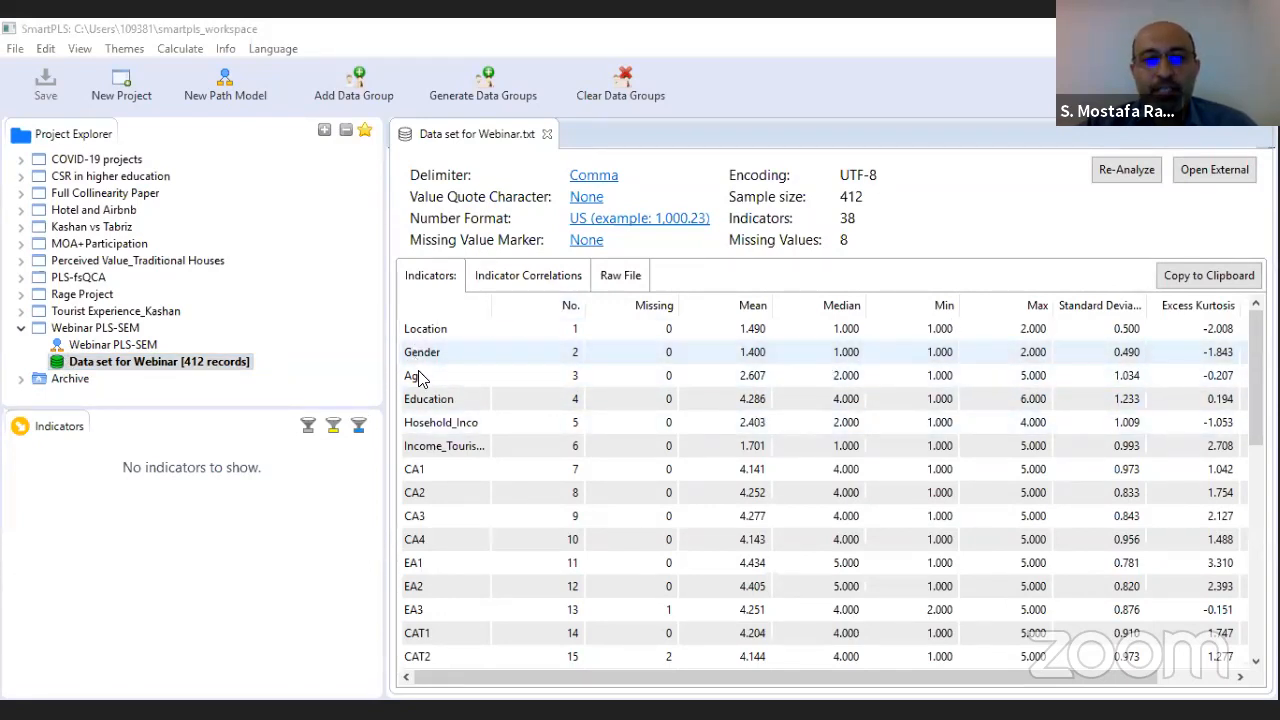
- In SmartPLS, examine the indicator statistics of the Webinar data set, including skewness, and view the missing value marker setup without changing it
scroll(455, 495, "down", 5)
scroll(450, 485, "down", 3)
scroll(455, 490, "up", 6)
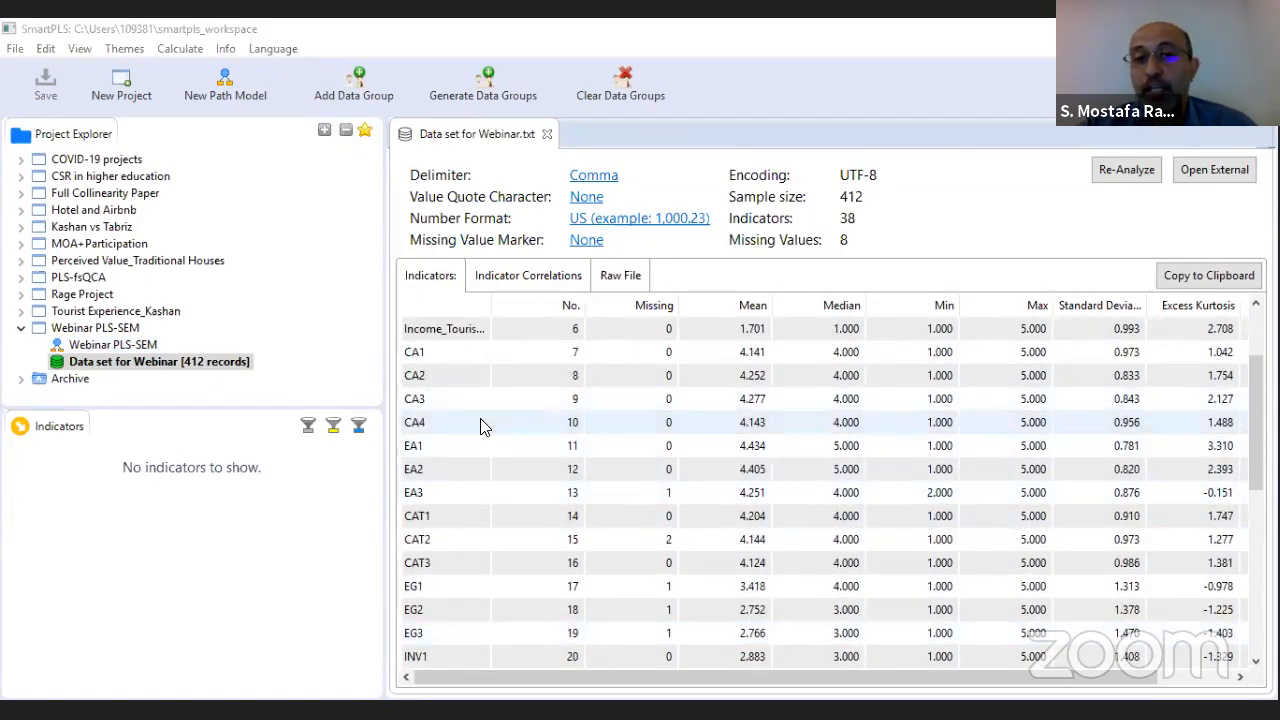
scroll(480, 420, "up", 2)
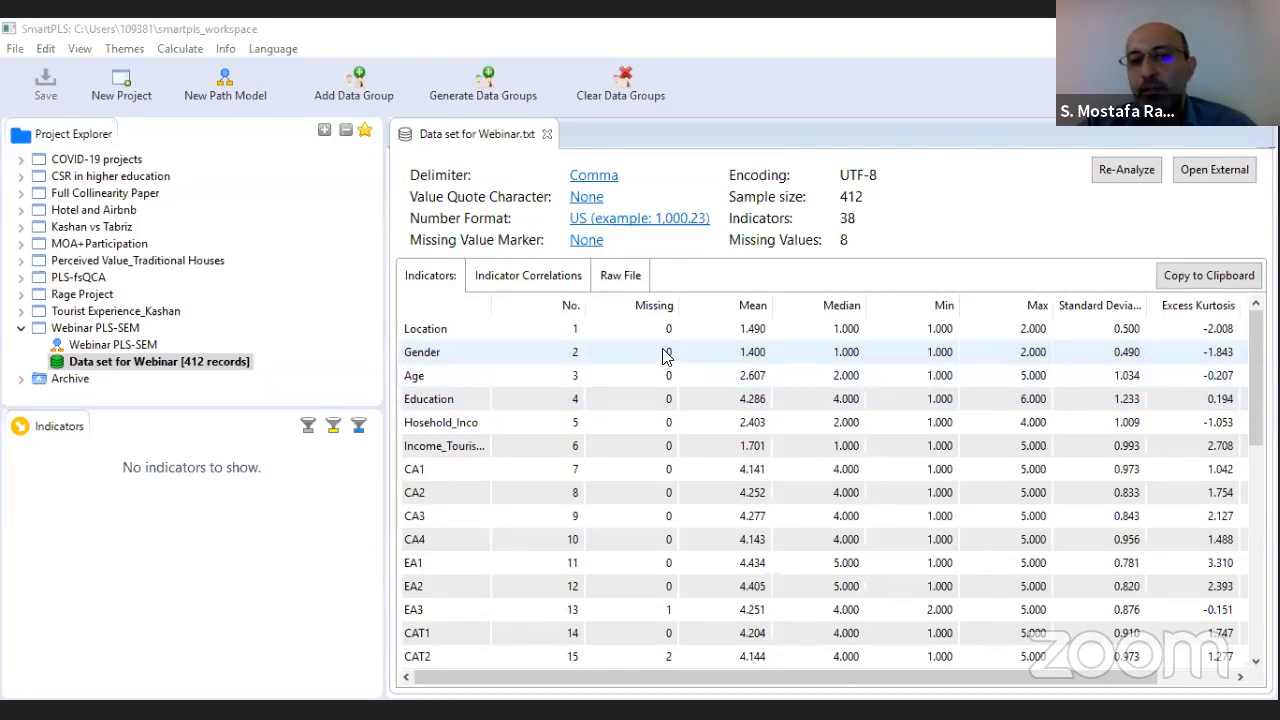
left_click(586, 242)
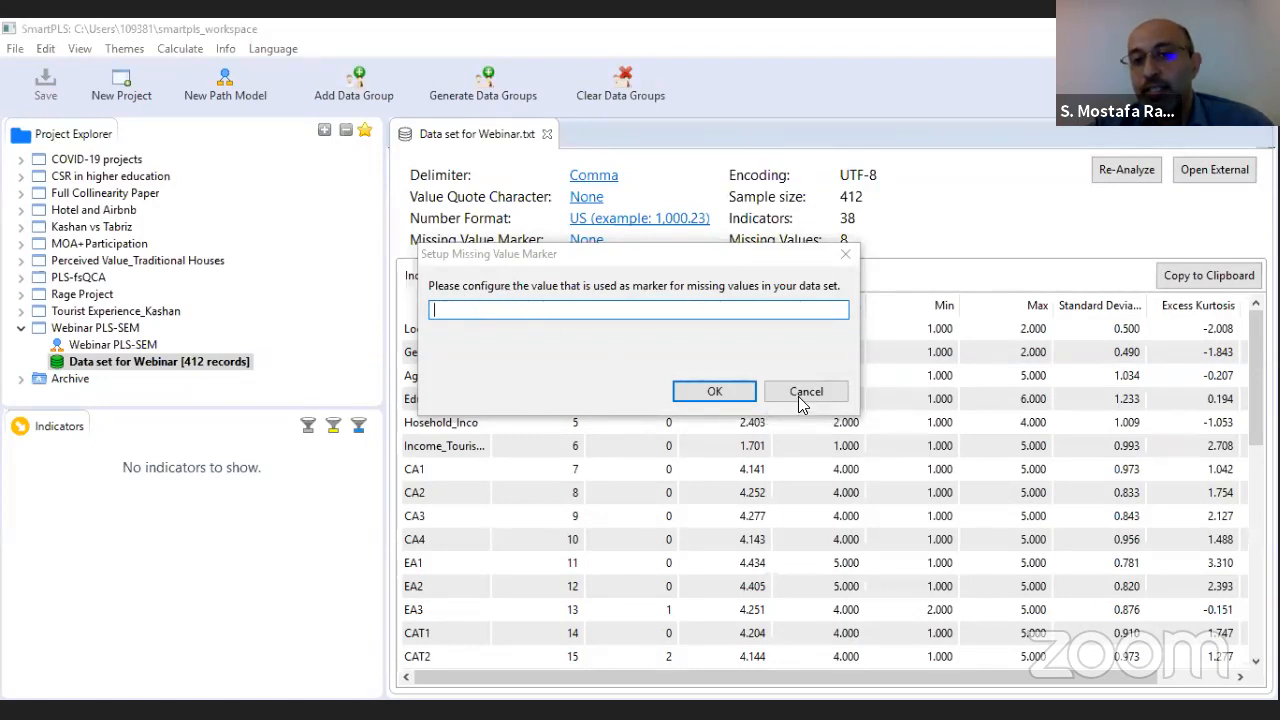
key("Escape")
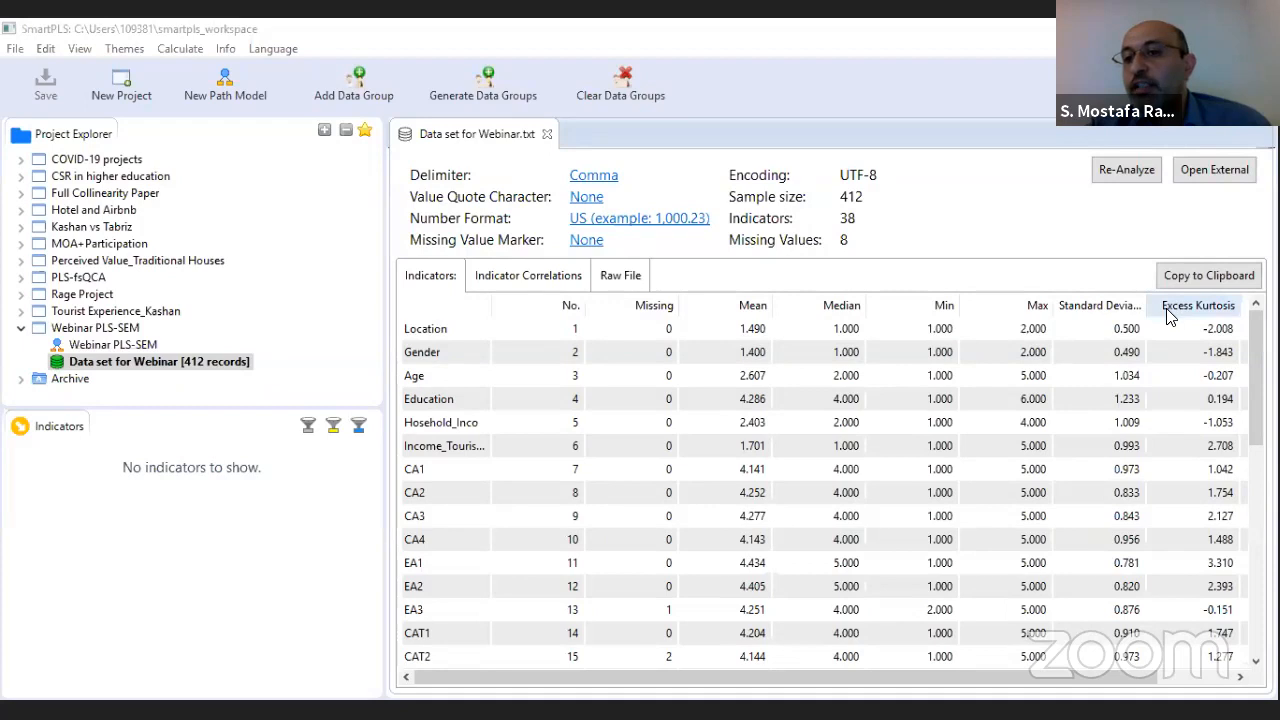
left_click(1222, 677)
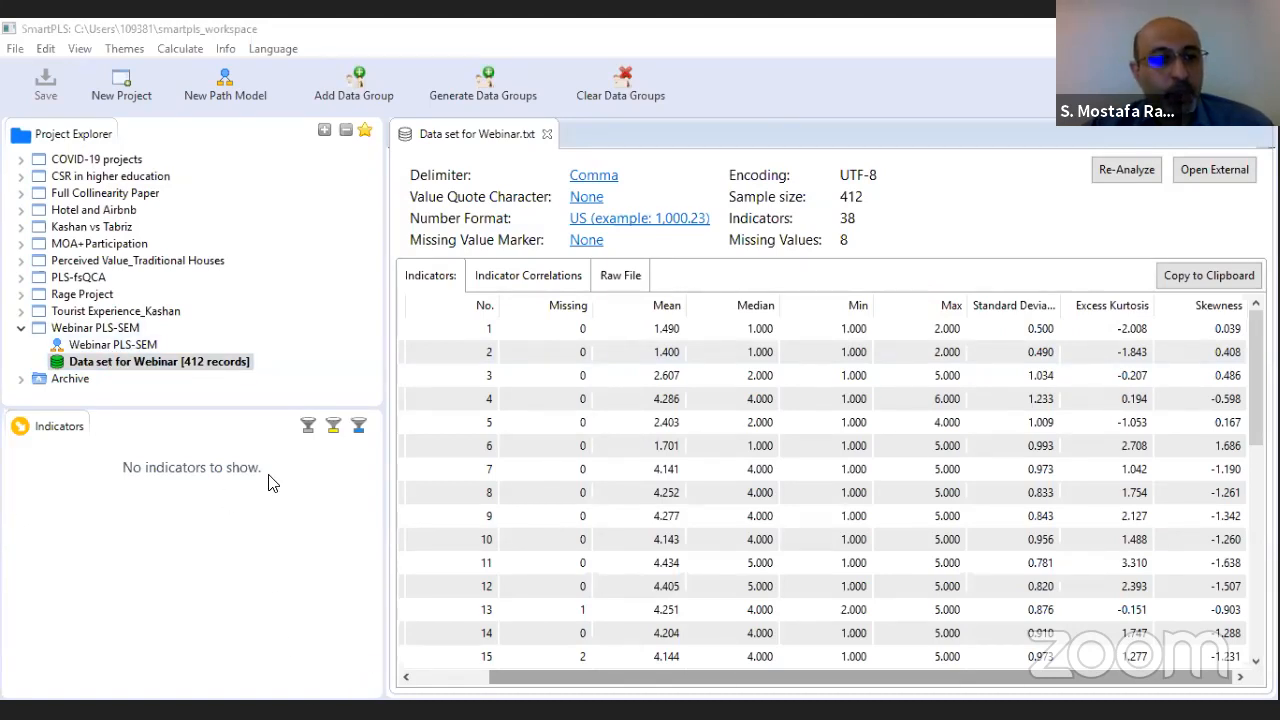
- Open the Webinar PLS-SEM path model of the new project for editing
left_click(130, 345)
double_click(135, 348)
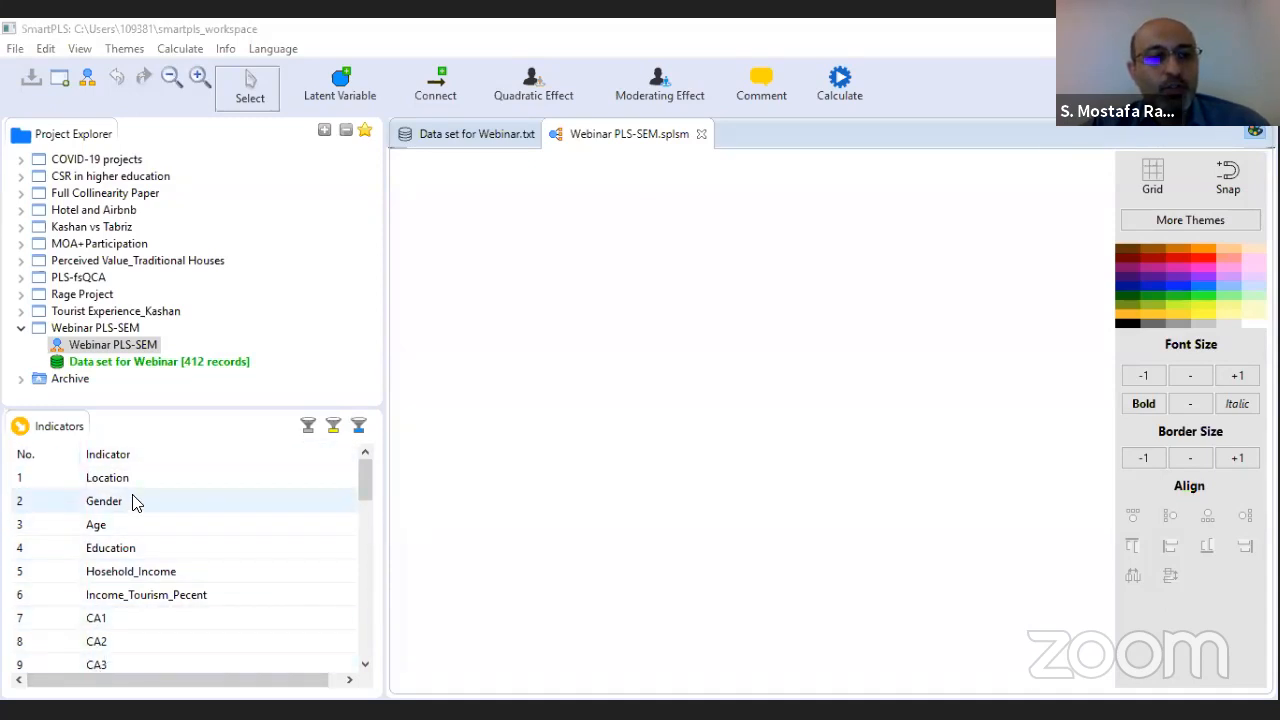
- Review the data set's indicator list, and in PowerPoint study the path model diagram on slide 2 of the exercises
scroll(130, 500, "down", 5)
scroll(110, 590, "down", 1)
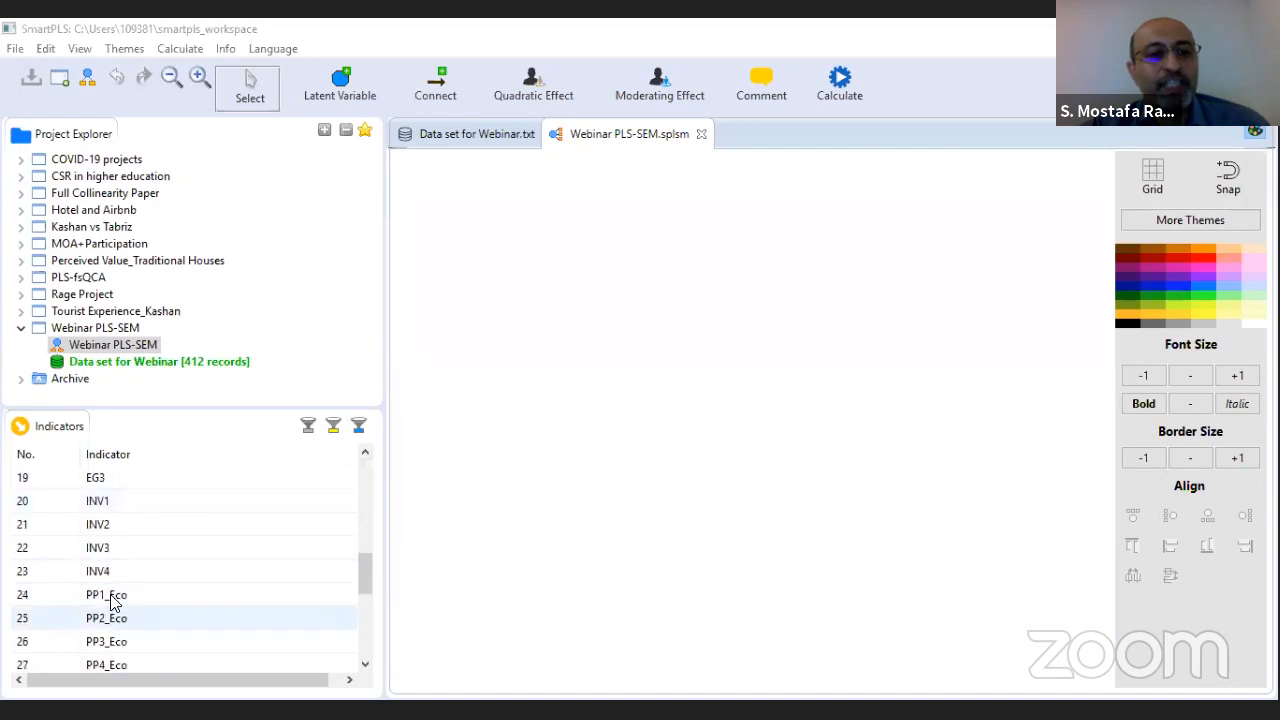
scroll(102, 555, "up", 4)
scroll(105, 550, "up", 2)
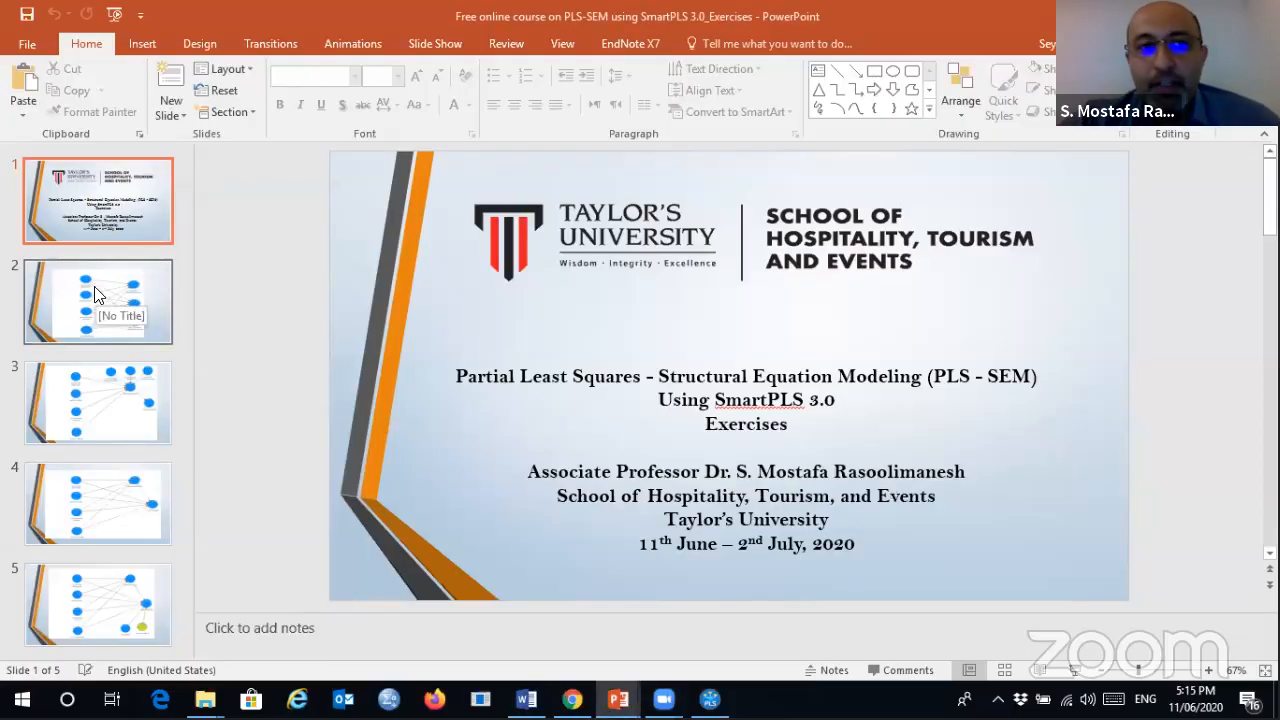
left_click(95, 293)
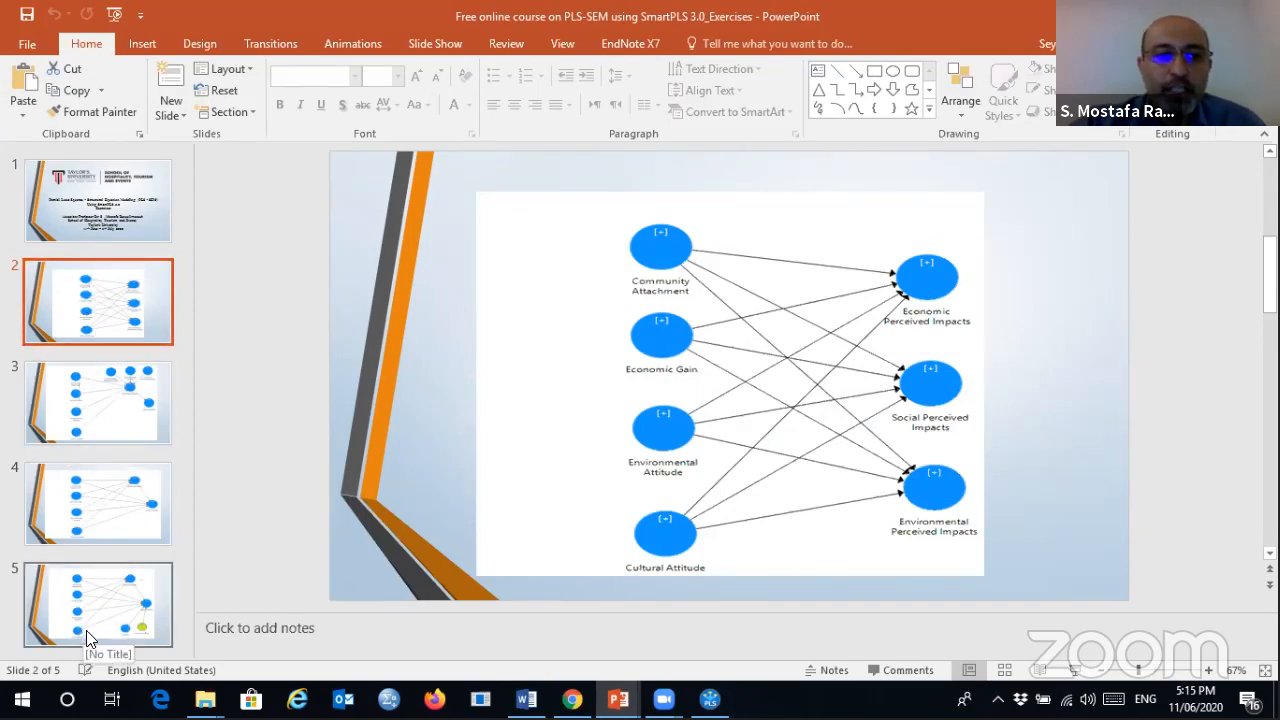
scroll(88, 614, "down", 1)
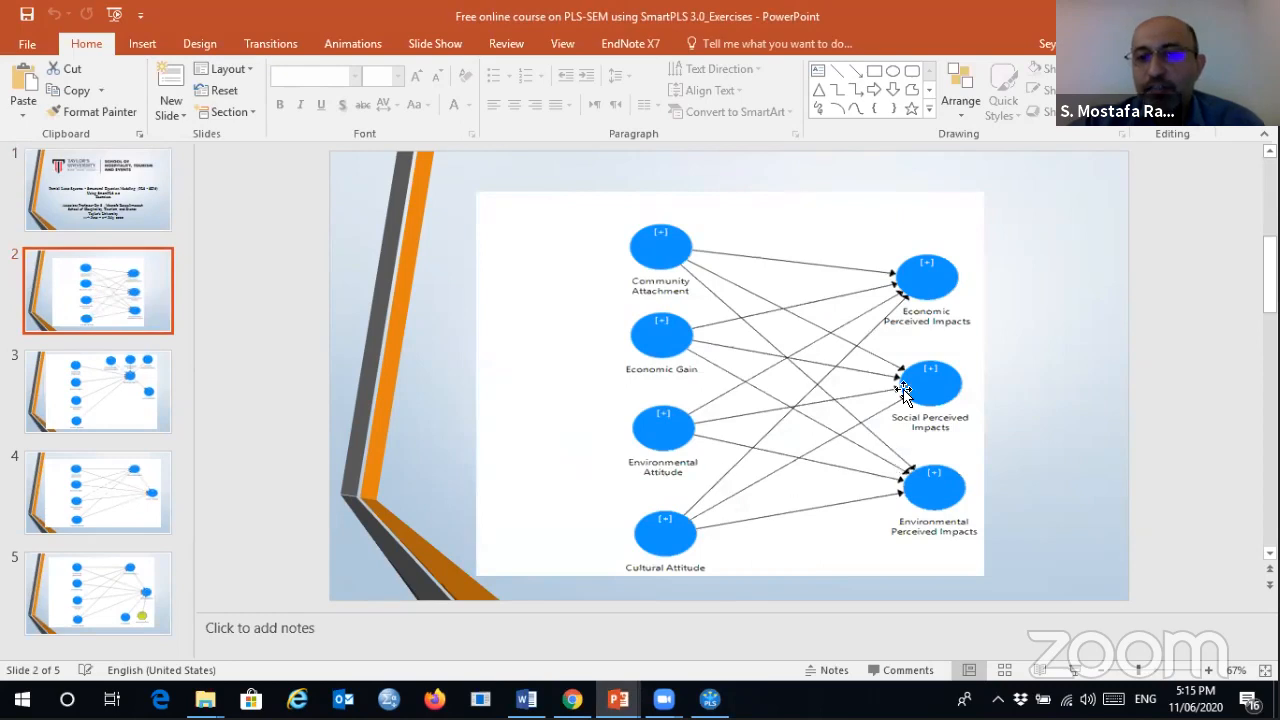
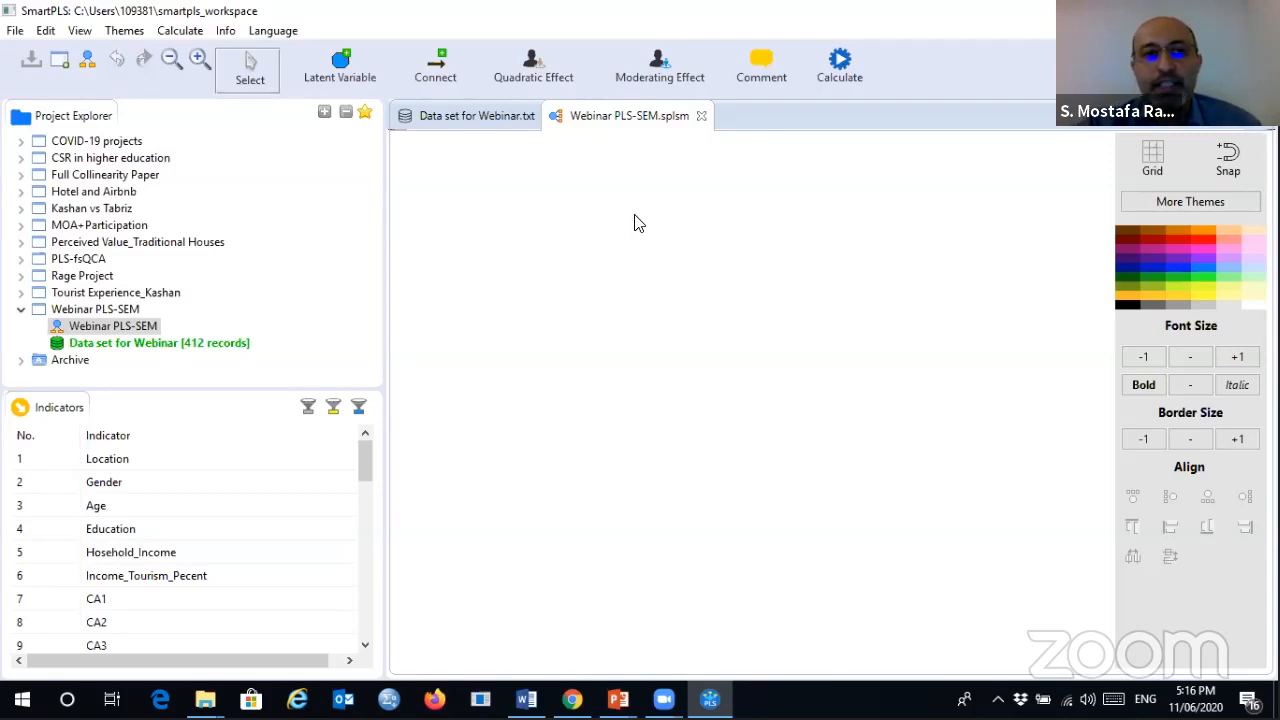
- In SmartPLS, place seven latent variables in the empty model: four in a left column and three in a right column
left_click(340, 65)
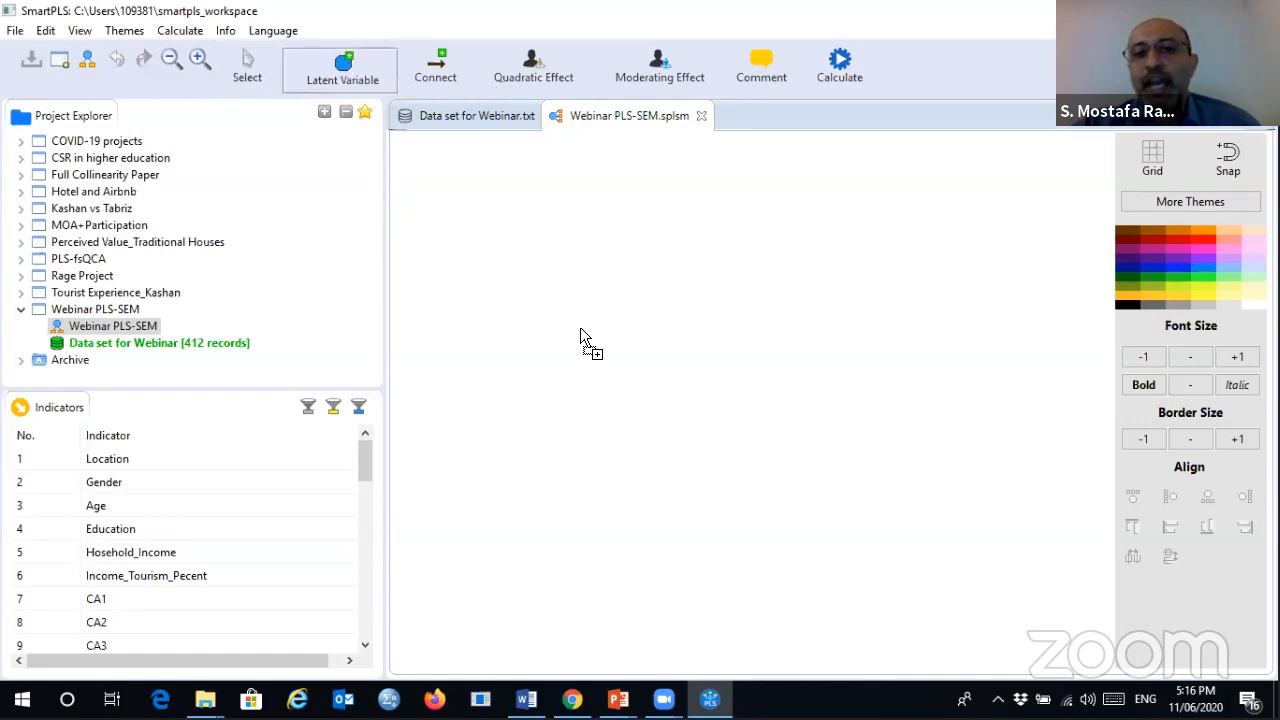
left_click(538, 207)
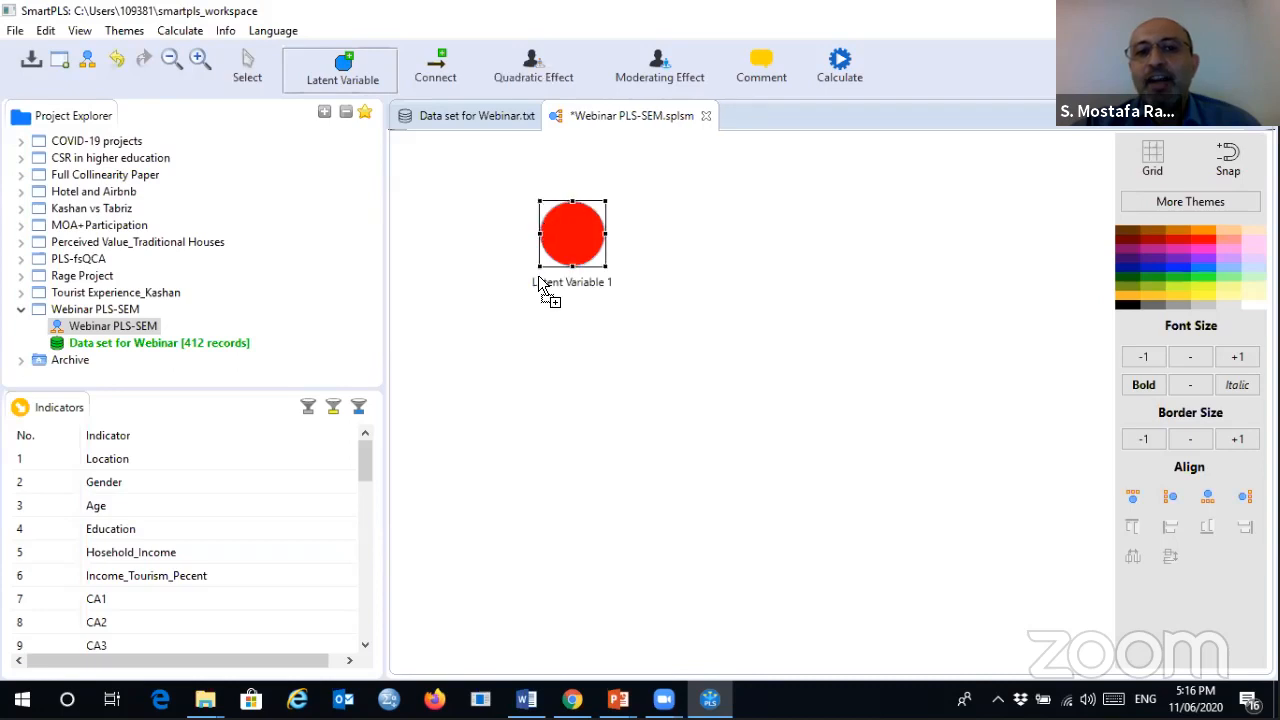
left_click(542, 308)
left_click(546, 404)
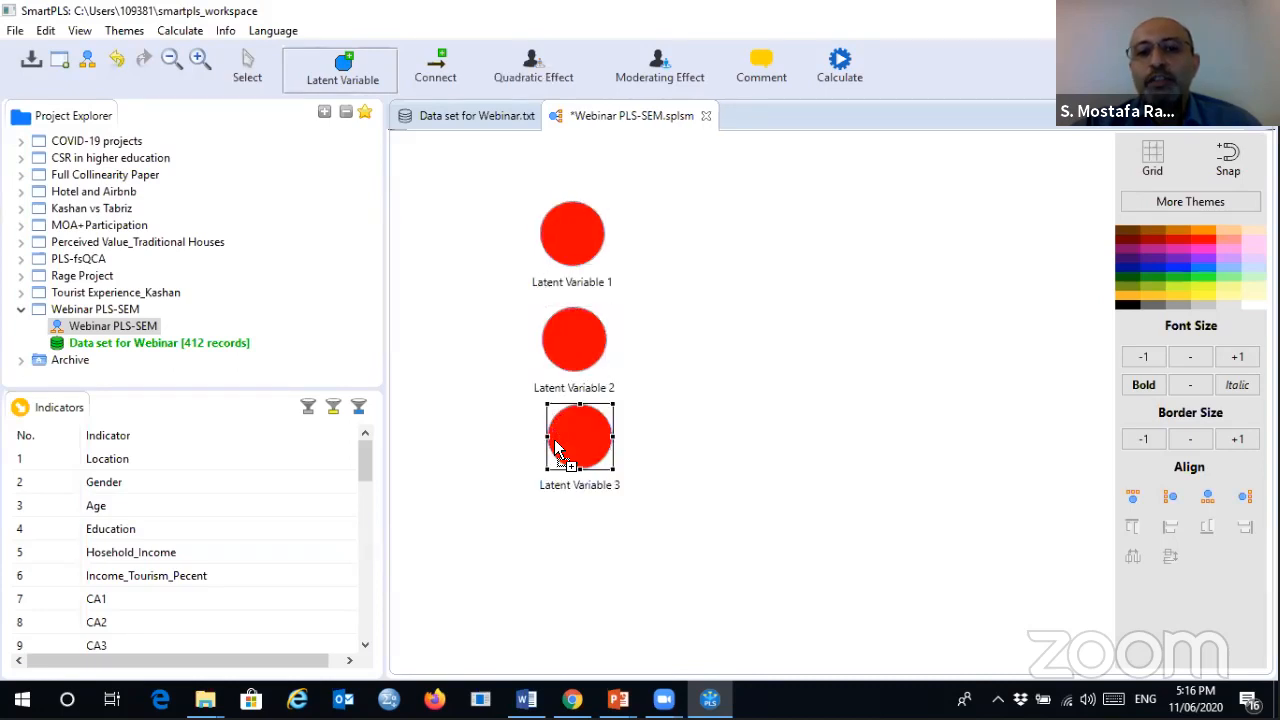
left_click(572, 513)
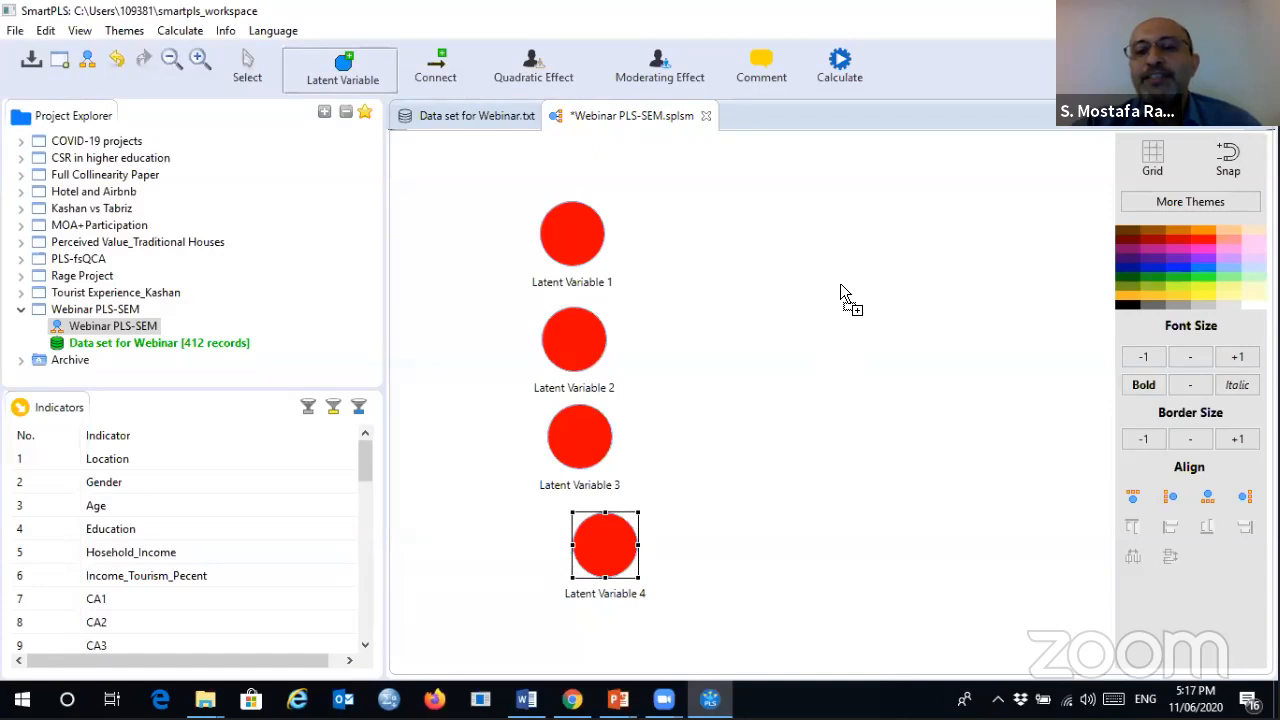
left_click(906, 243)
left_click(925, 357)
left_click(935, 478)
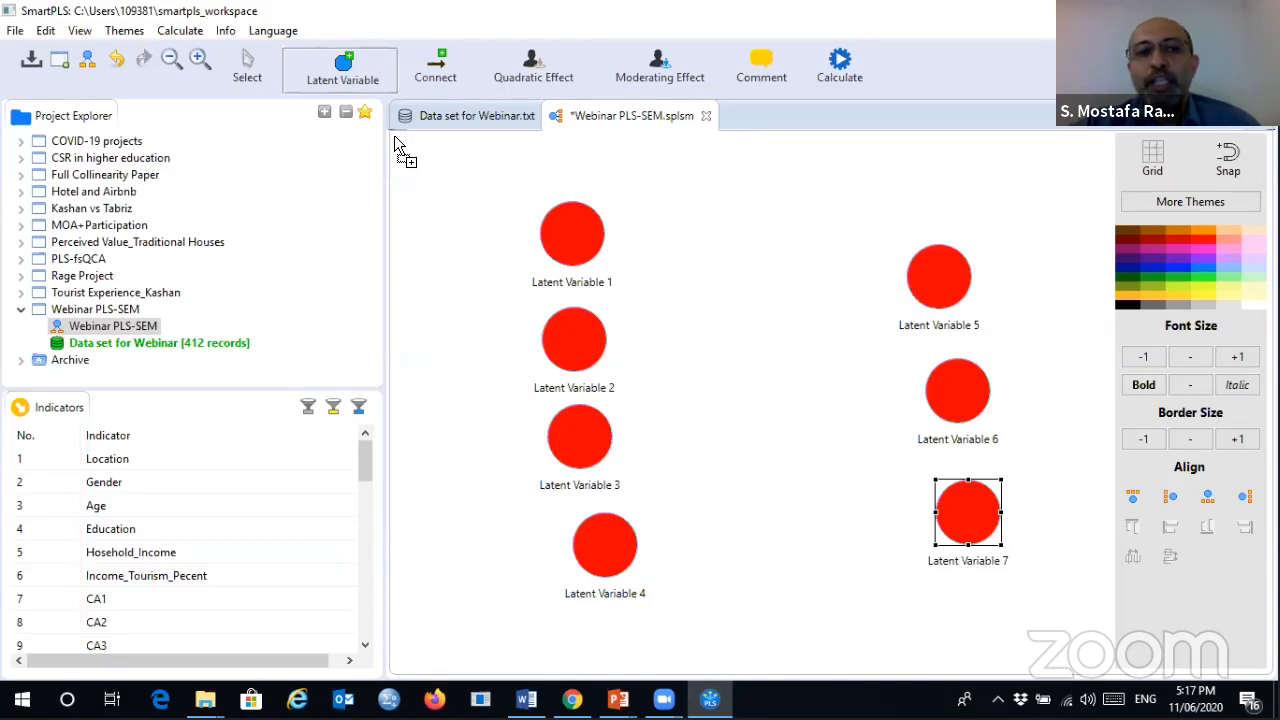
- Move Latent Variables 1 to 4 so that they line up in an evenly spaced vertical column
left_click(250, 64)
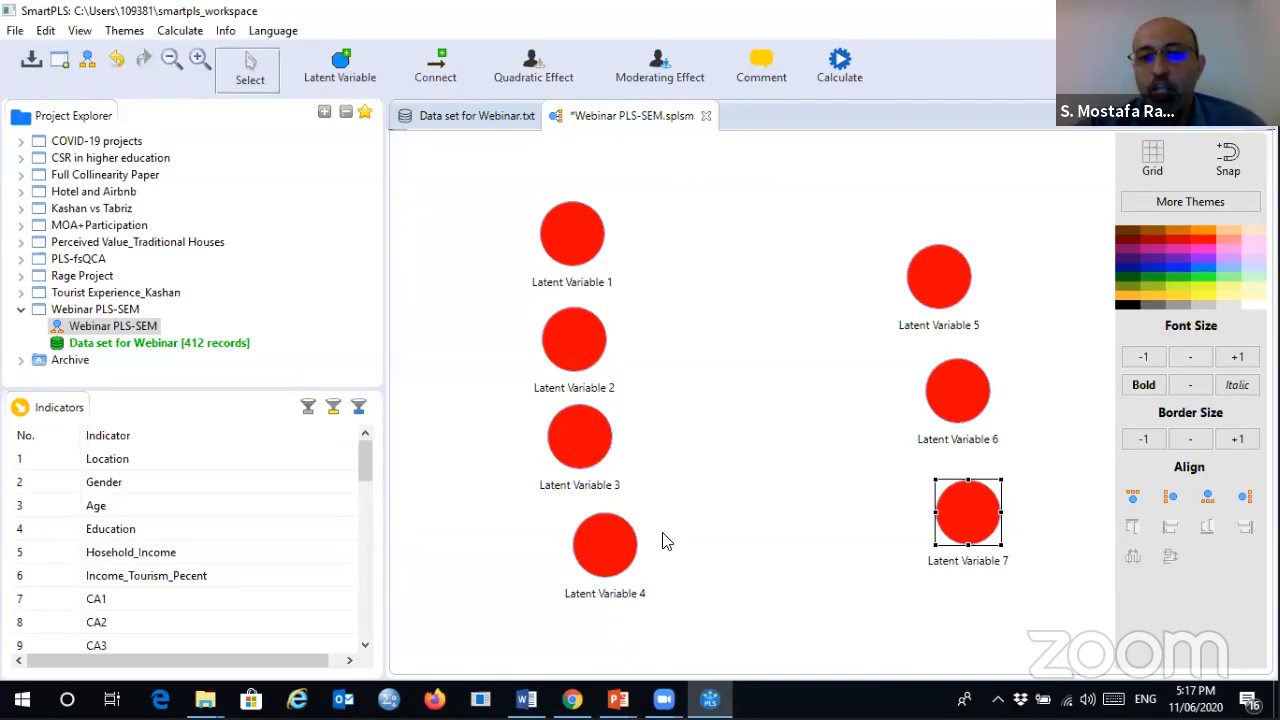
left_click_drag(607, 533, 562, 539)
left_click(571, 441)
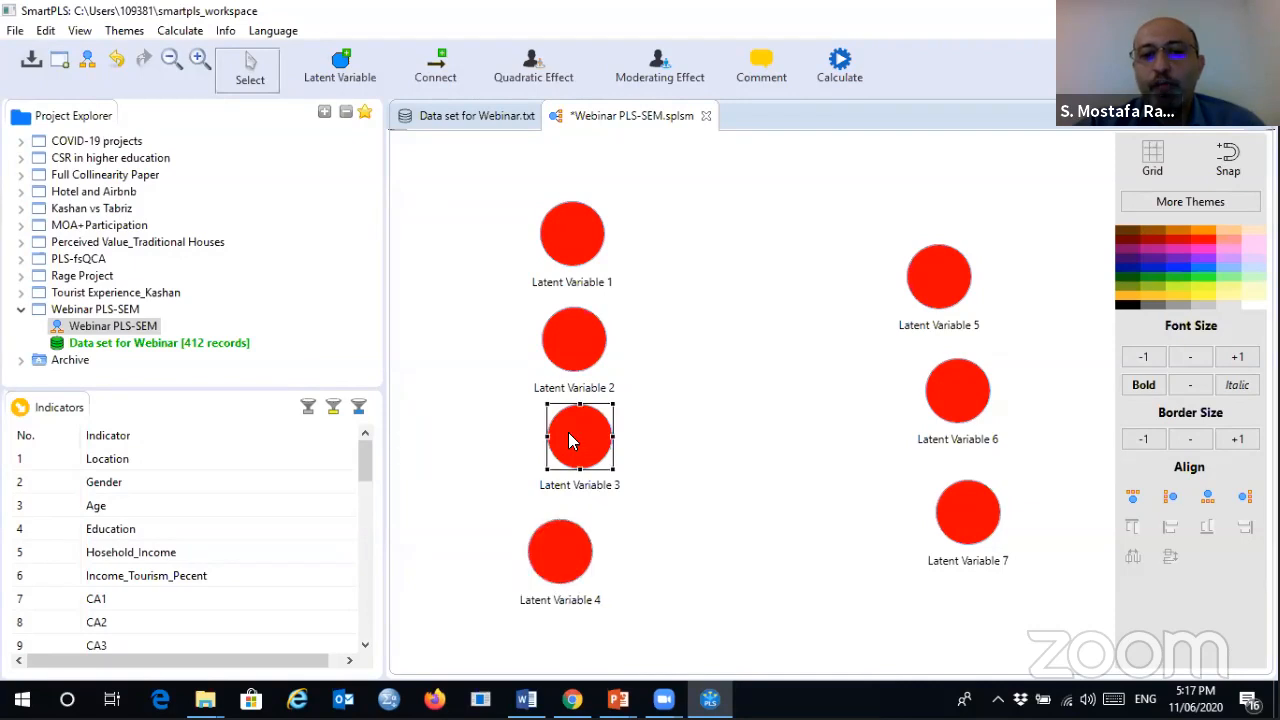
left_click_drag(571, 441, 549, 445)
left_click_drag(577, 342, 555, 341)
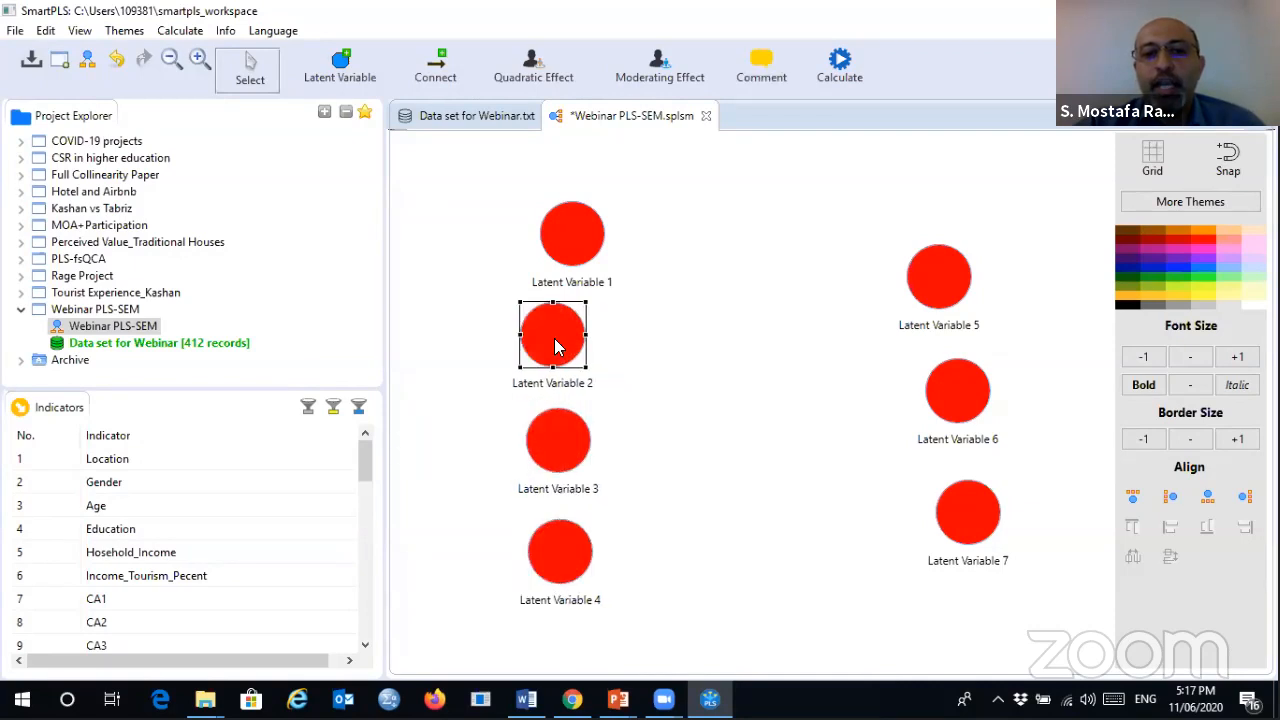
left_click_drag(576, 252, 552, 239)
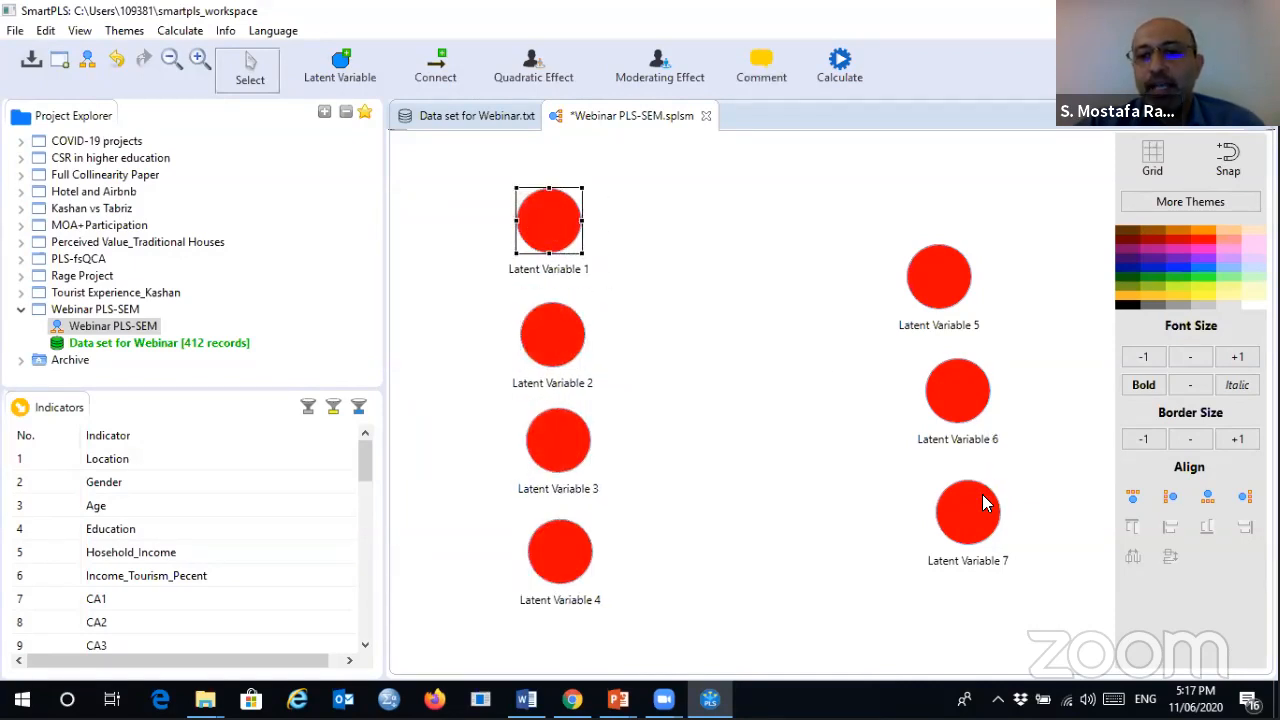
- Shift Latent Variables 5 to 7 slightly towards the left column and line them up vertically
left_click_drag(982, 495, 940, 514)
left_click_drag(961, 402, 929, 409)
left_click_drag(935, 290, 912, 288)
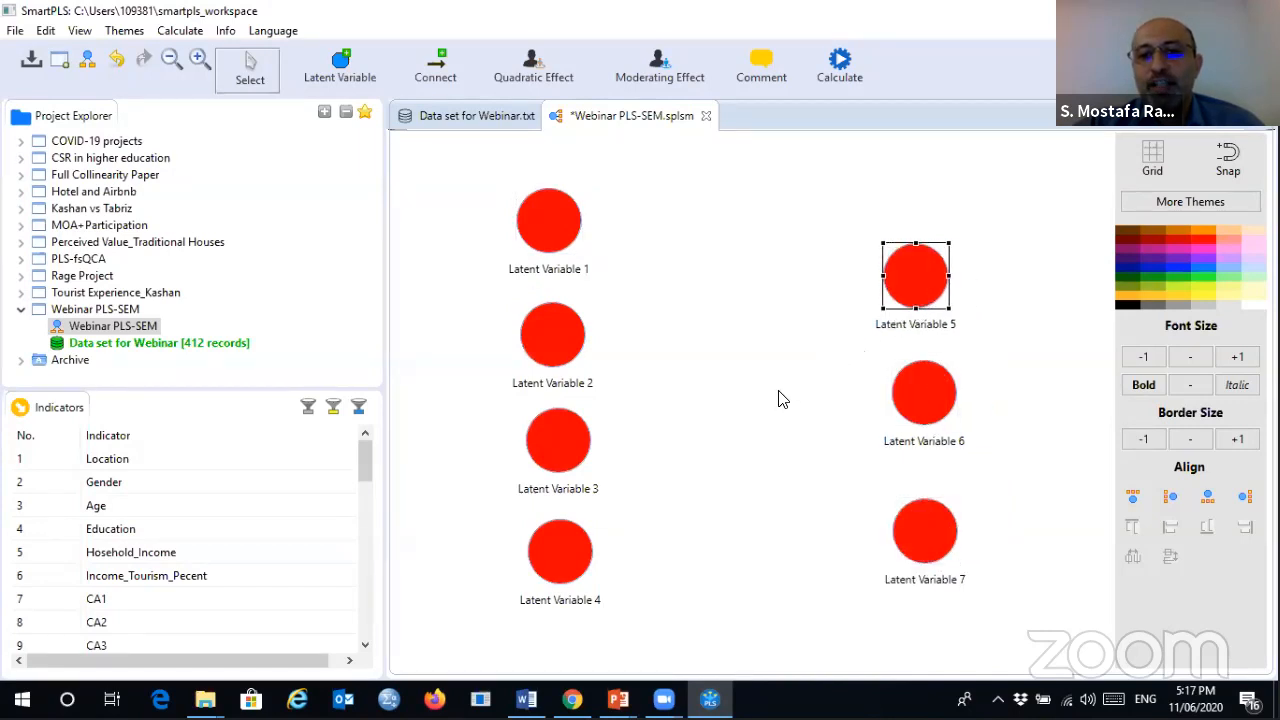
- Rename Latent Variable 1 as CA
mouse_move(527, 218)
left_mouse_down()
mouse_move(550, 218)
mouse_move(530, 218)
left_mouse_up()
right_click(534, 218)
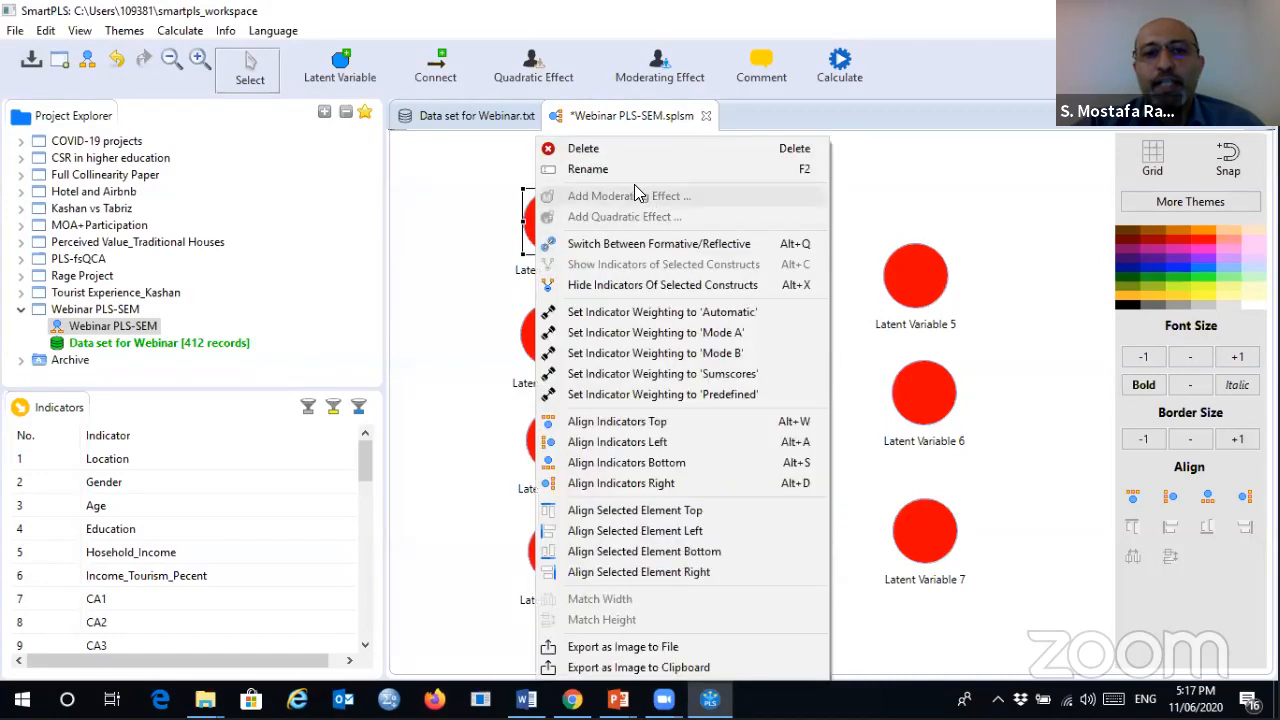
left_click(519, 238)
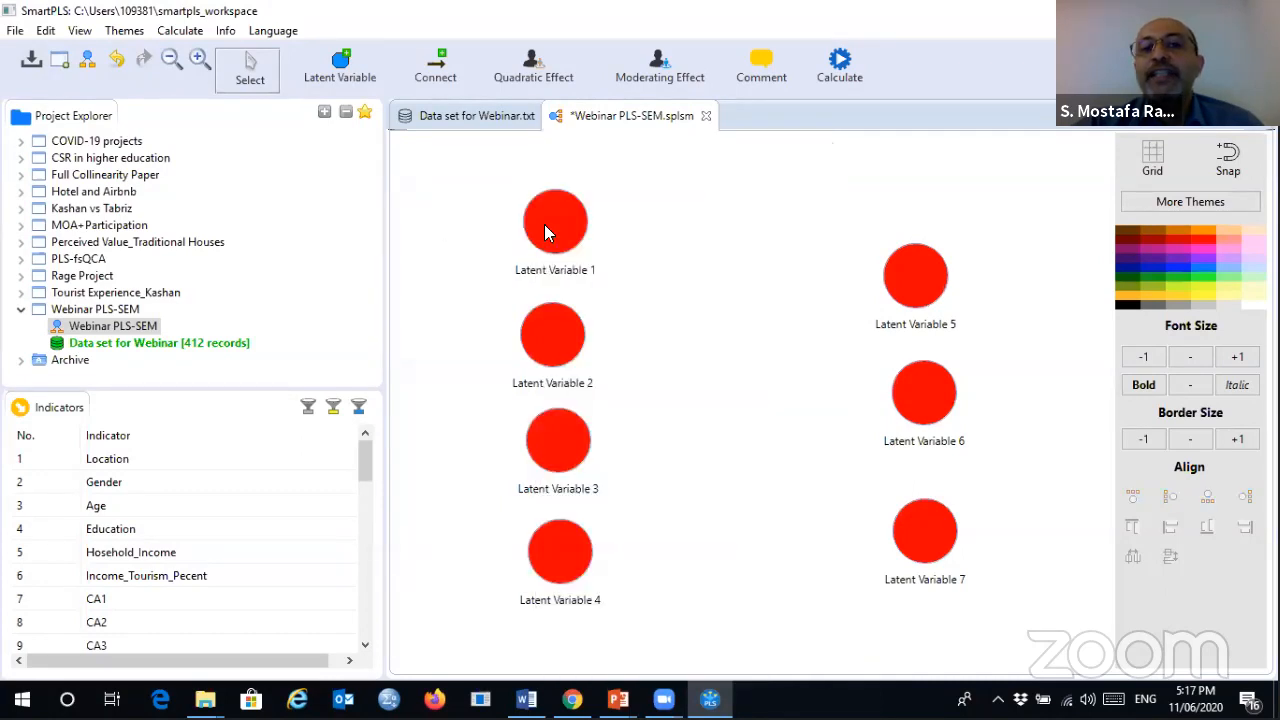
mouse_move(546, 222)
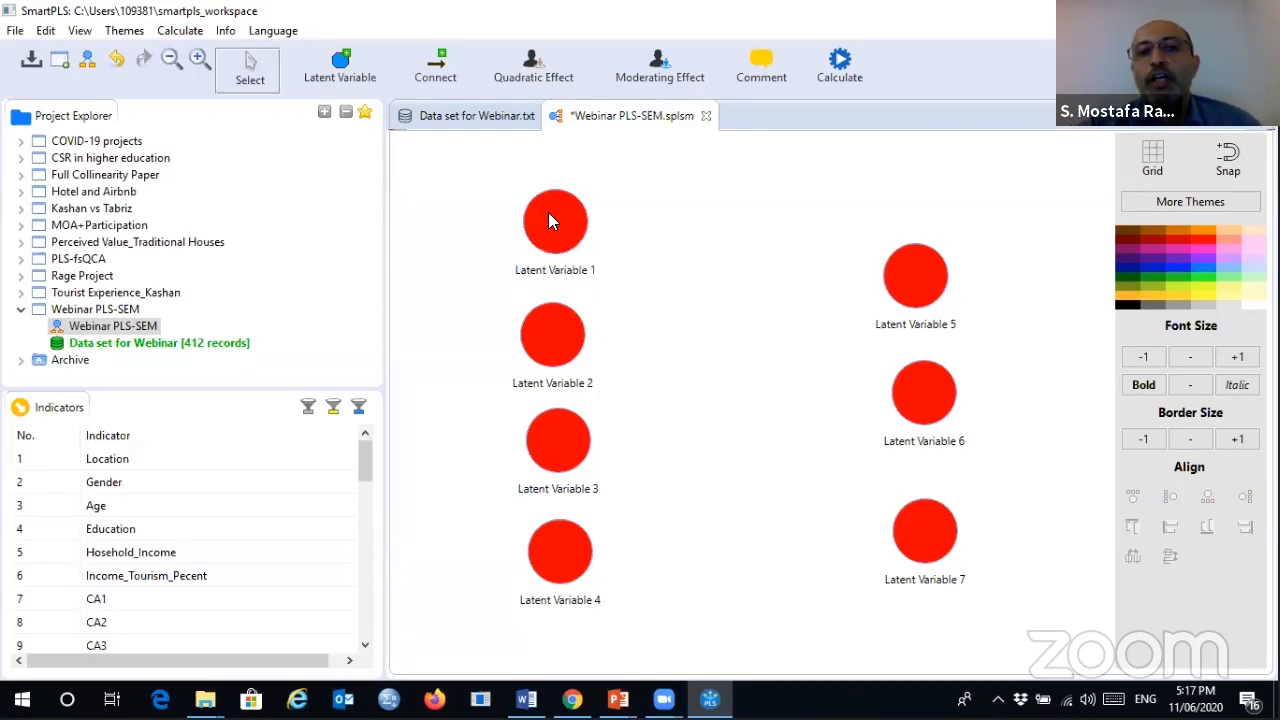
right_click(548, 219)
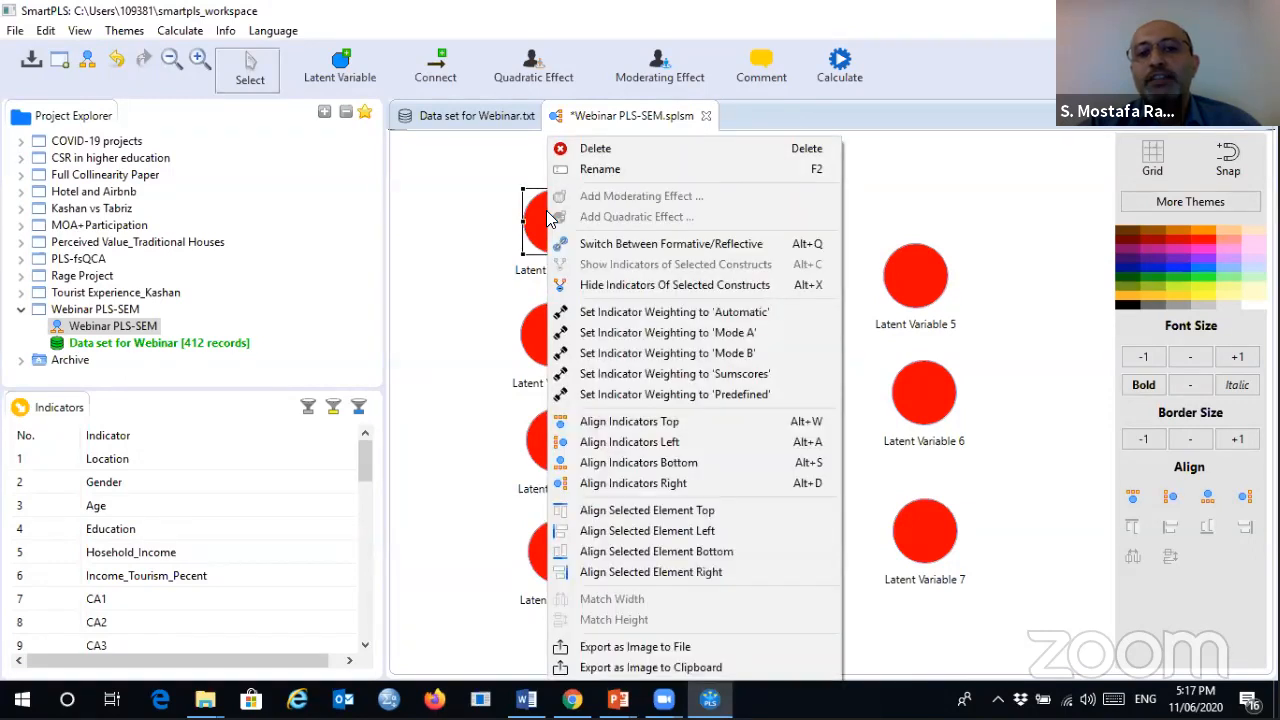
left_click(612, 169)
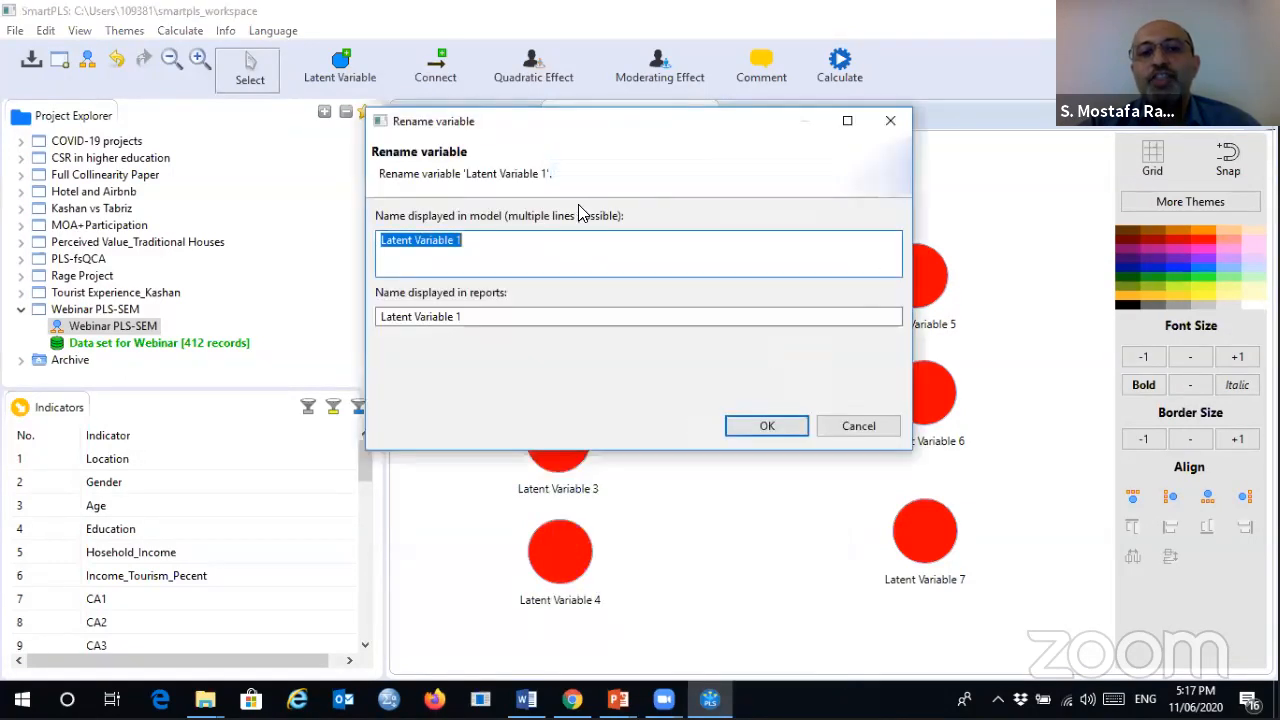
type("CA")
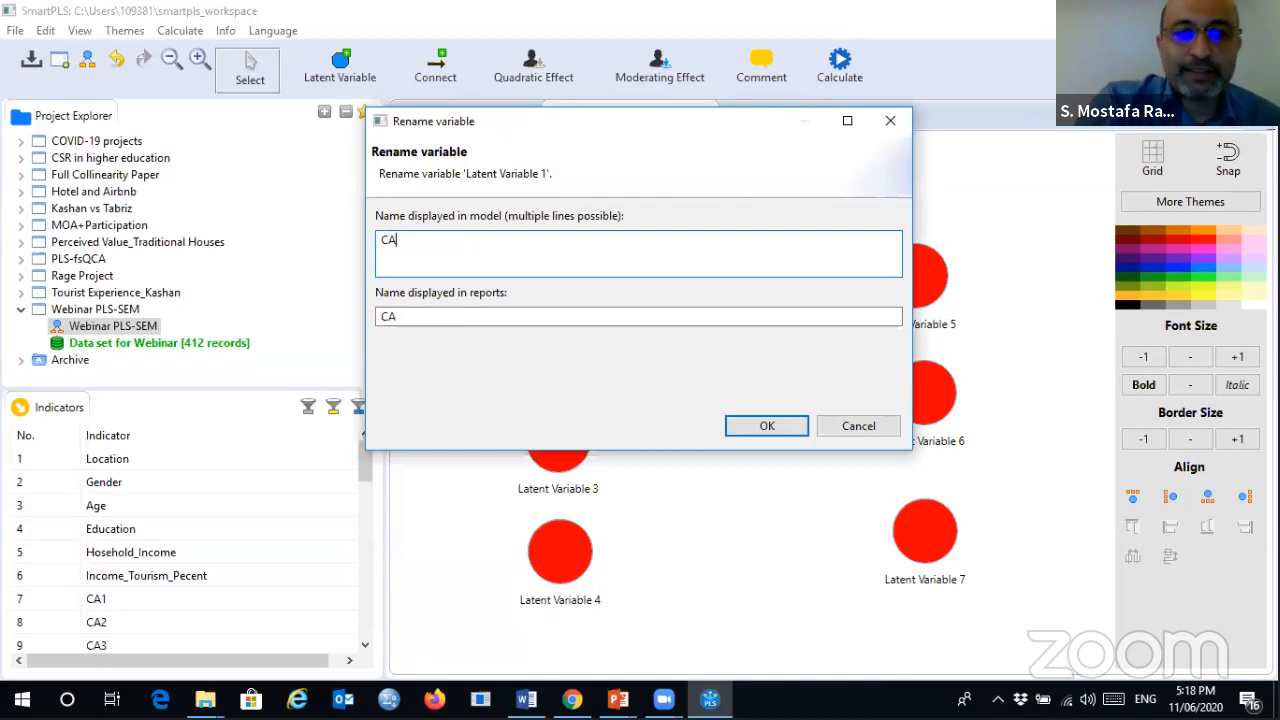
left_click(757, 430)
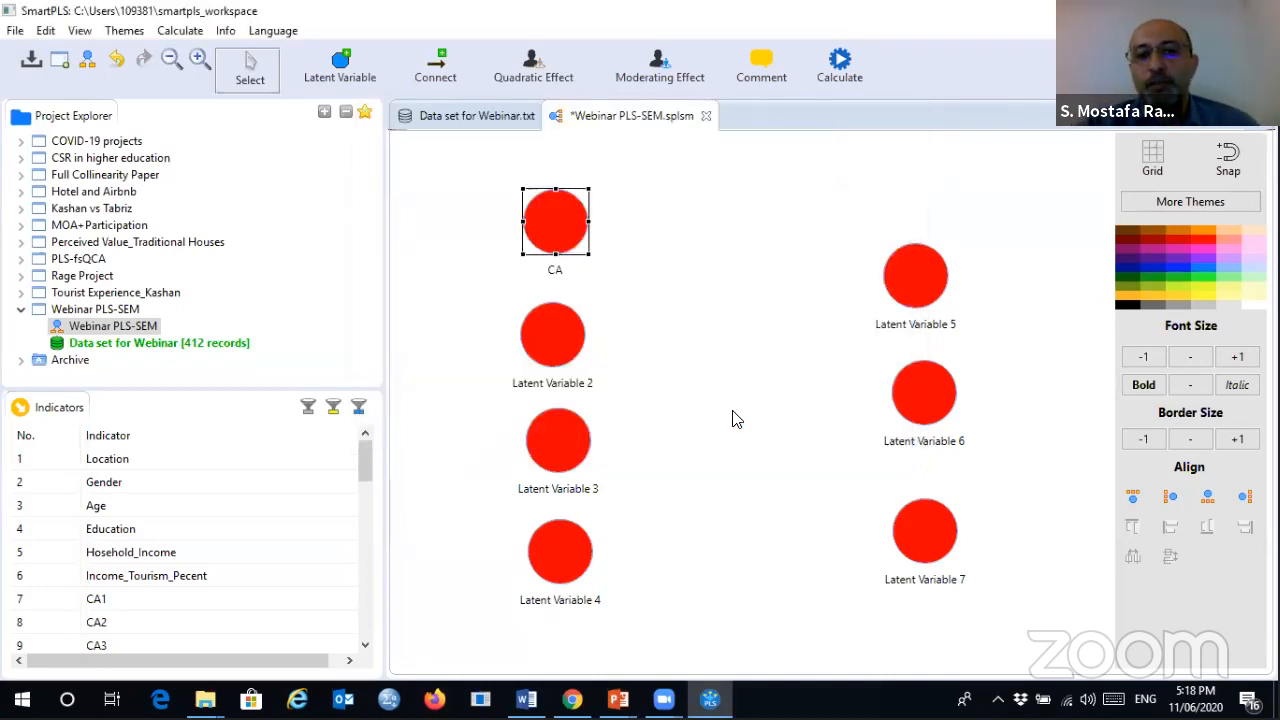
- Rename Latent Variable 2 as EG
right_click(552, 340)
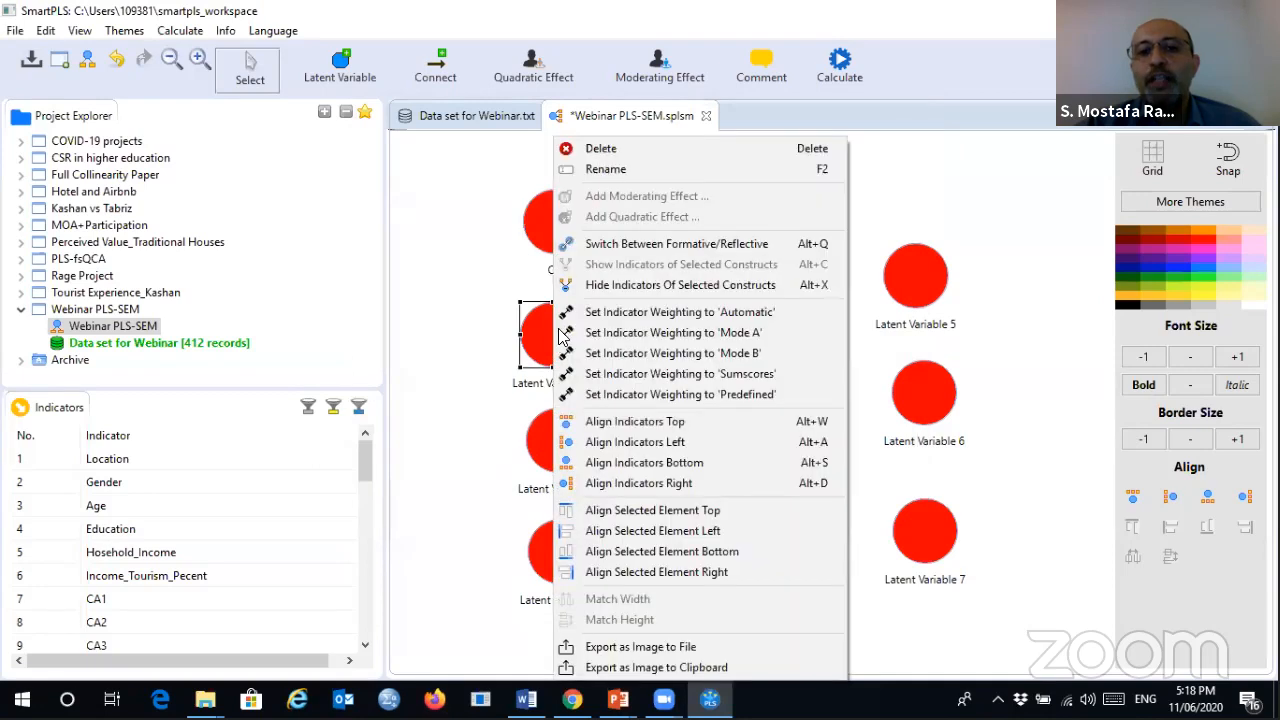
left_click(600, 170)
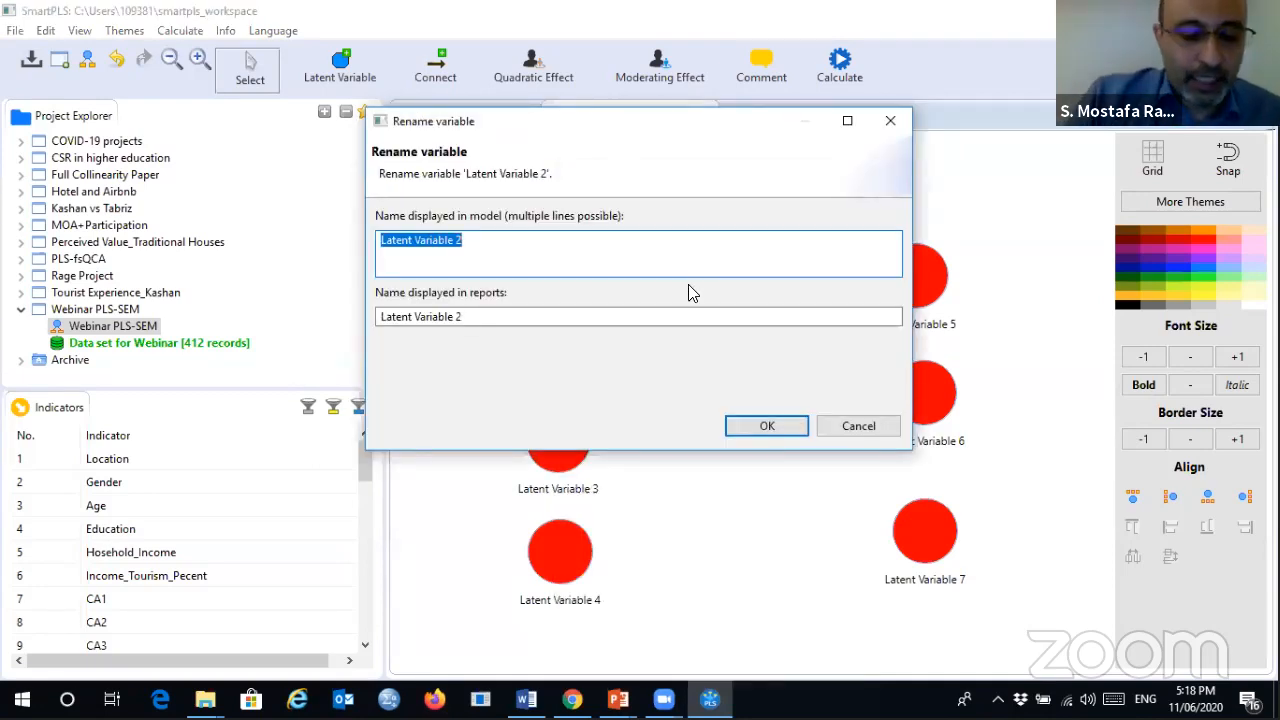
type("EG")
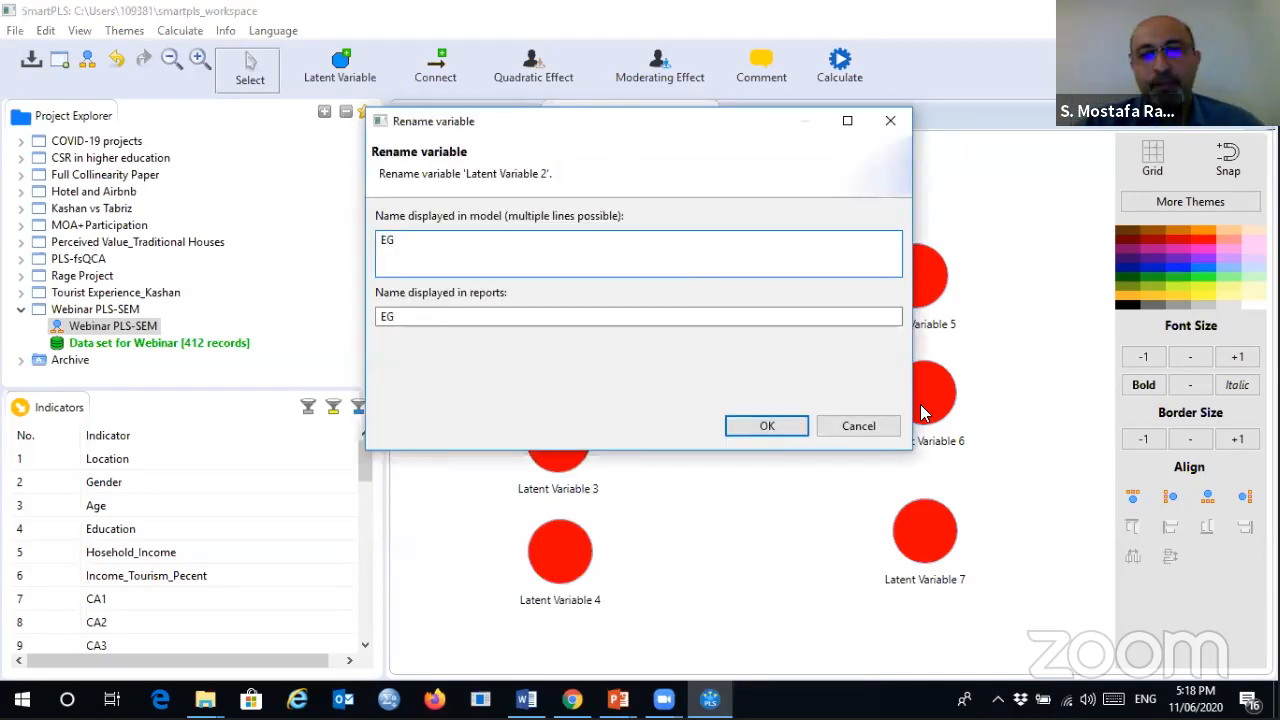
left_click(766, 427)
- Rename Latent Variable 3 as EAT
left_click(546, 436)
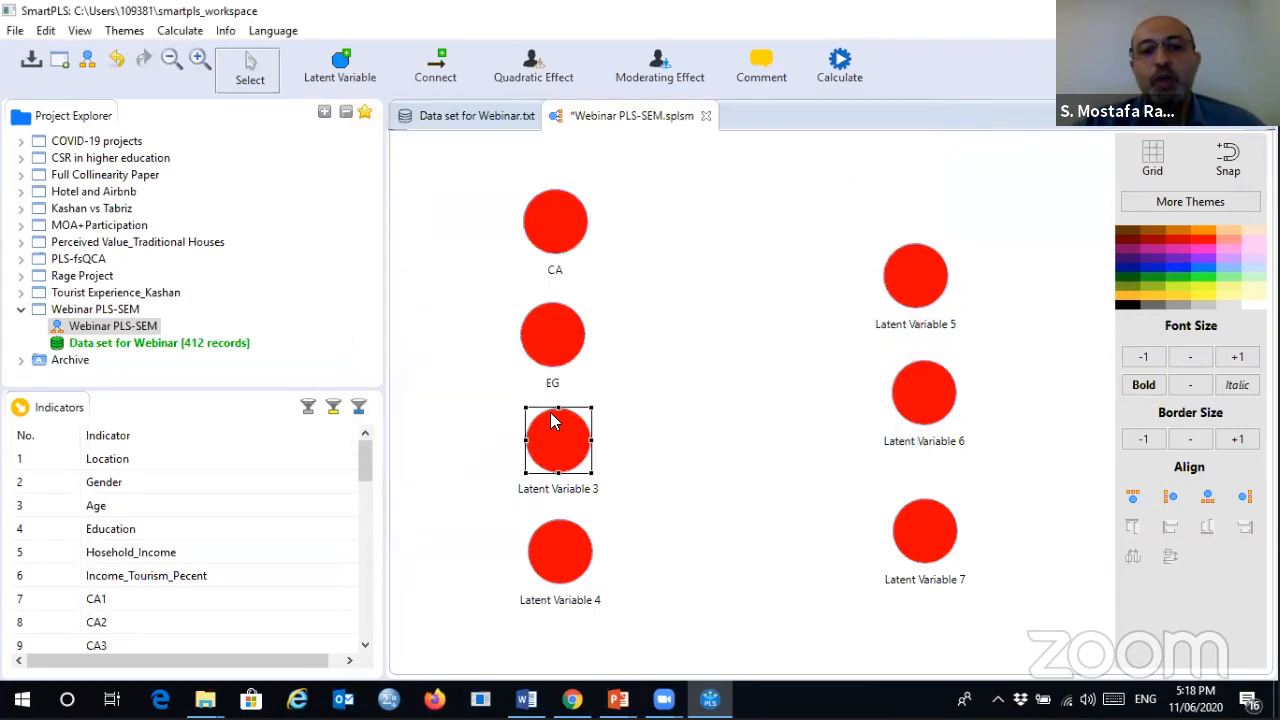
right_click(546, 436)
left_click(600, 168)
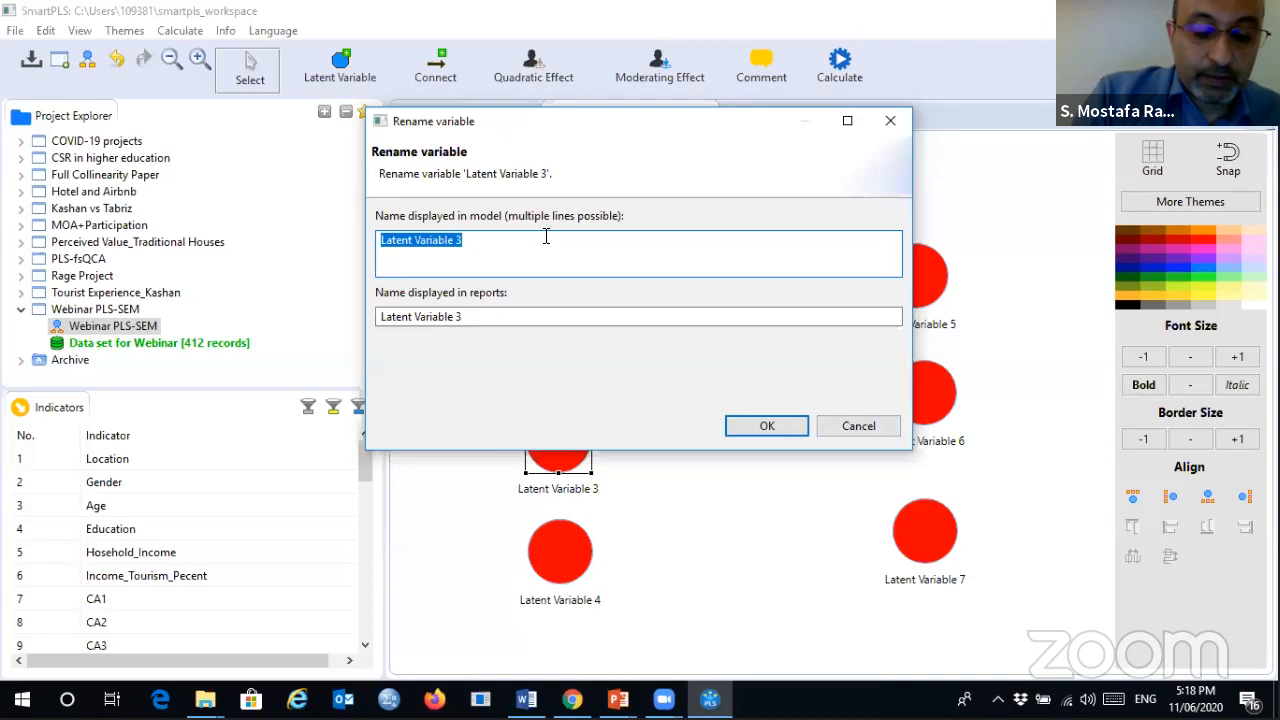
type("EA")
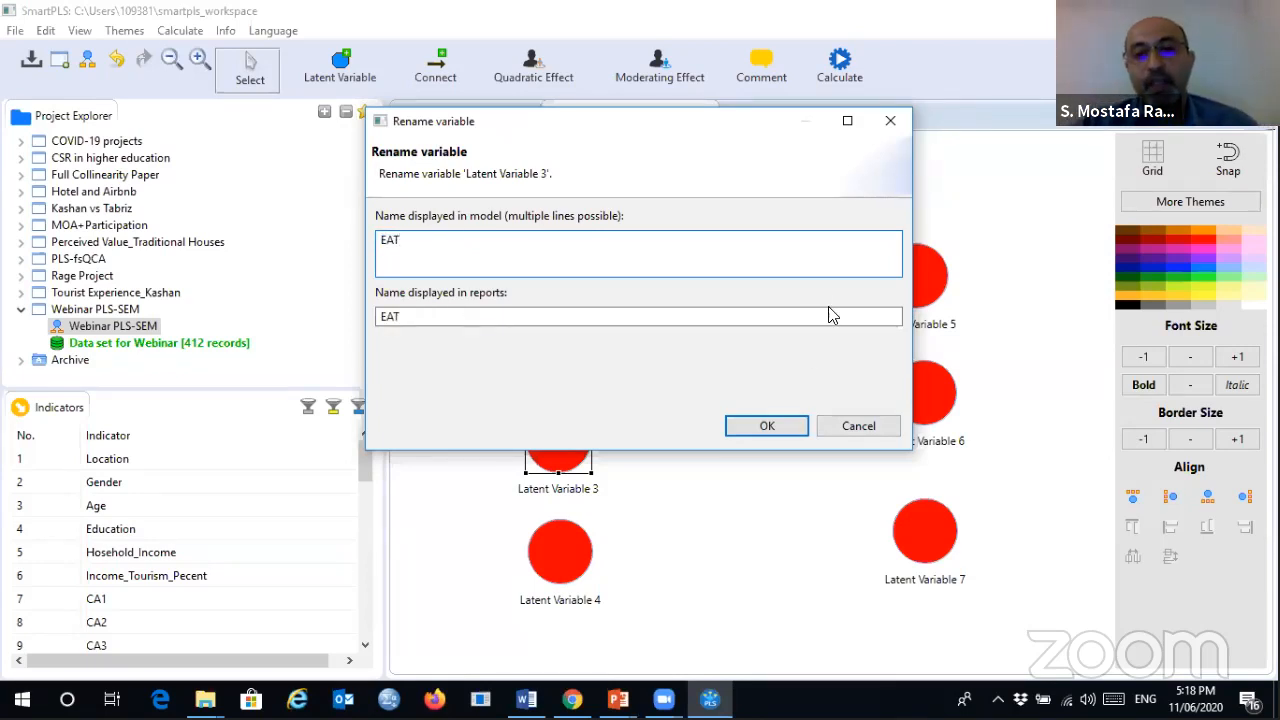
type("T")
left_click(758, 426)
- Rename Latent Variable 4 as CAT
left_click(558, 566)
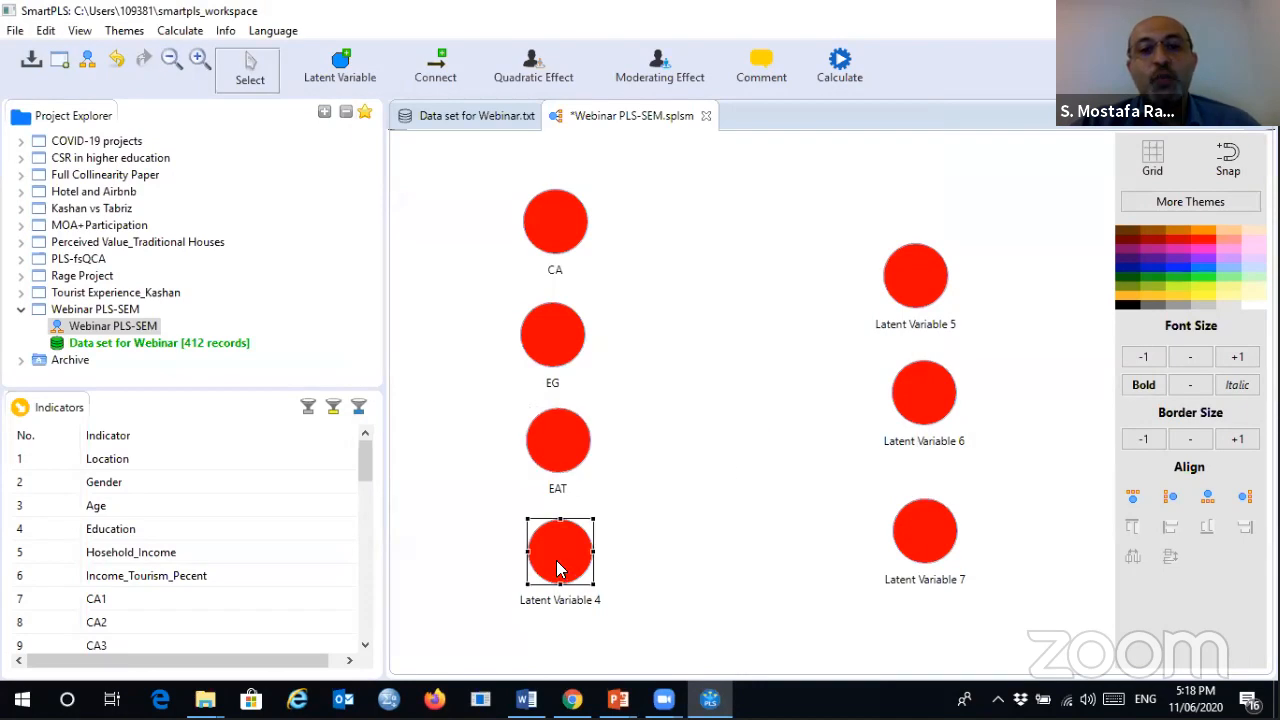
right_click(558, 568)
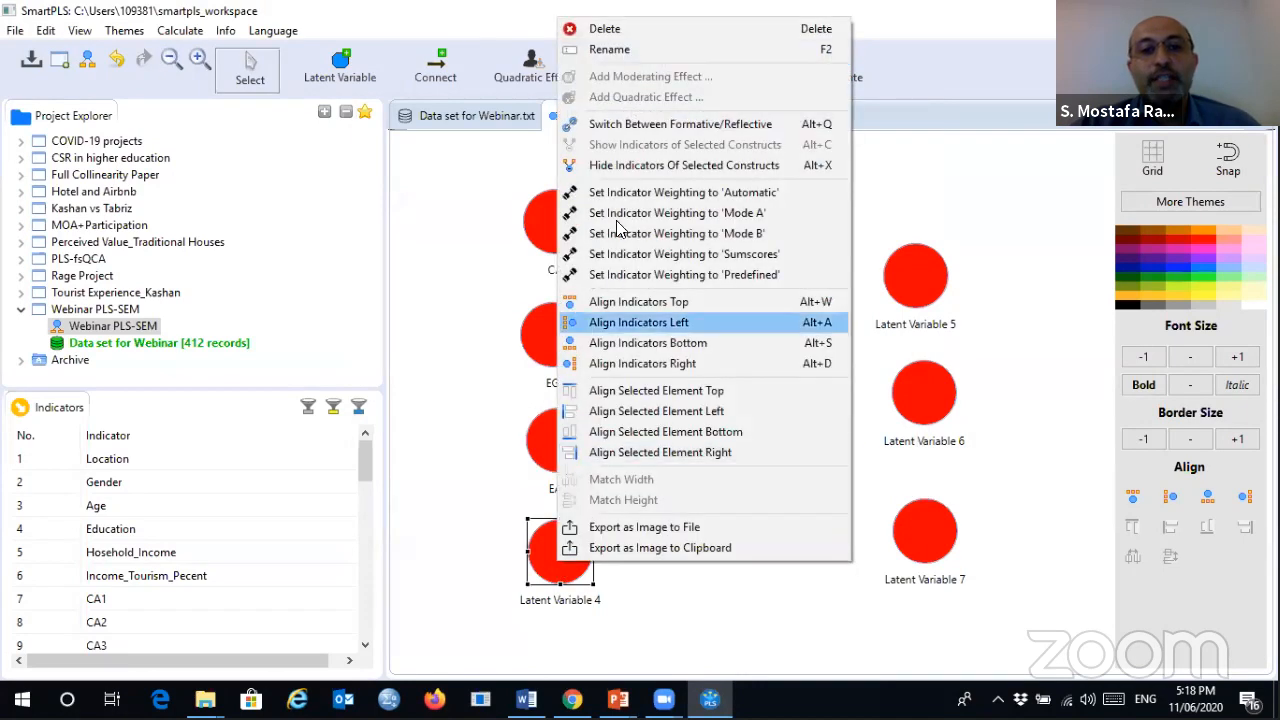
left_click(614, 50)
type("C")
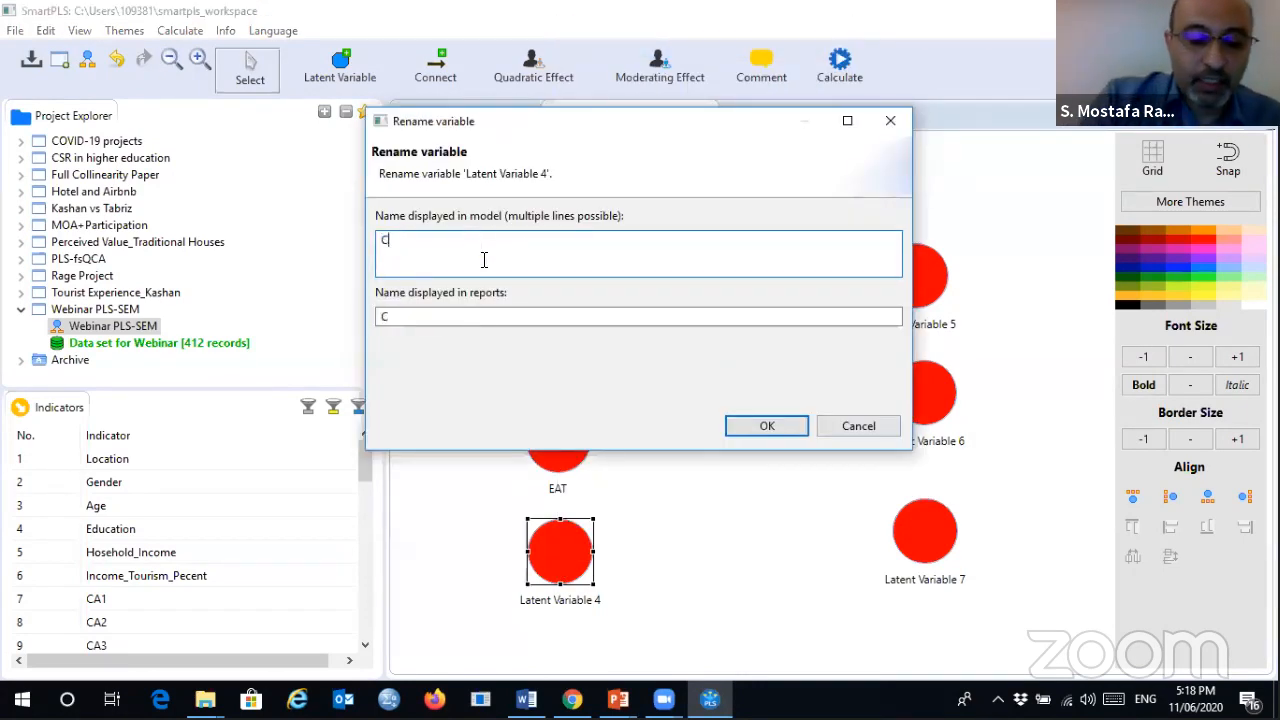
type("AT")
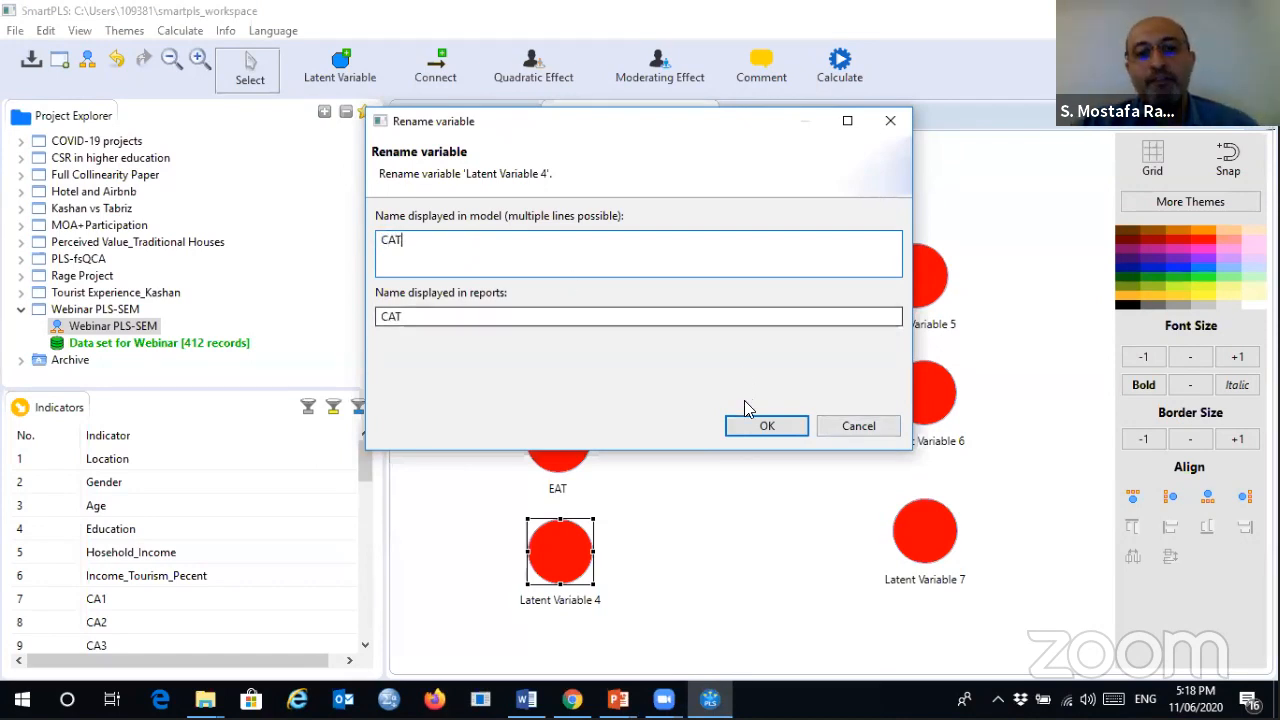
left_click(762, 425)
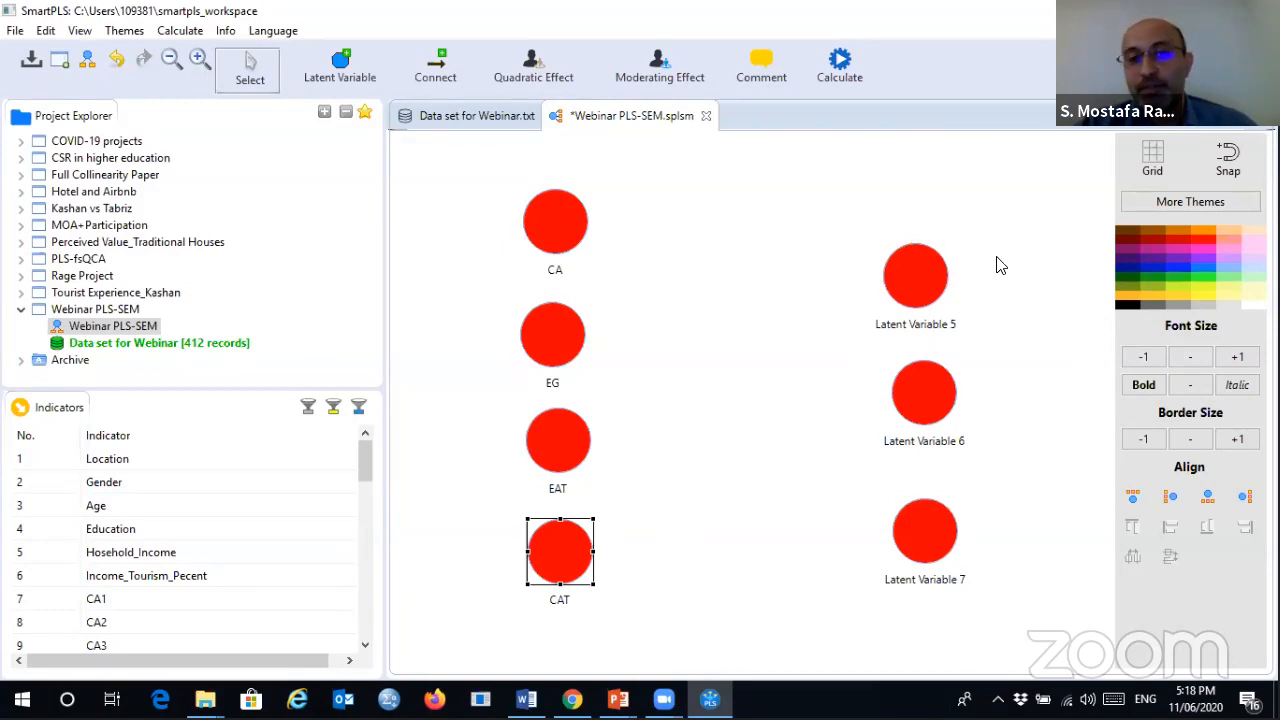
- Rename Latent Variable 5 as PEI
left_click(922, 265)
right_click(922, 265)
left_click(965, 169)
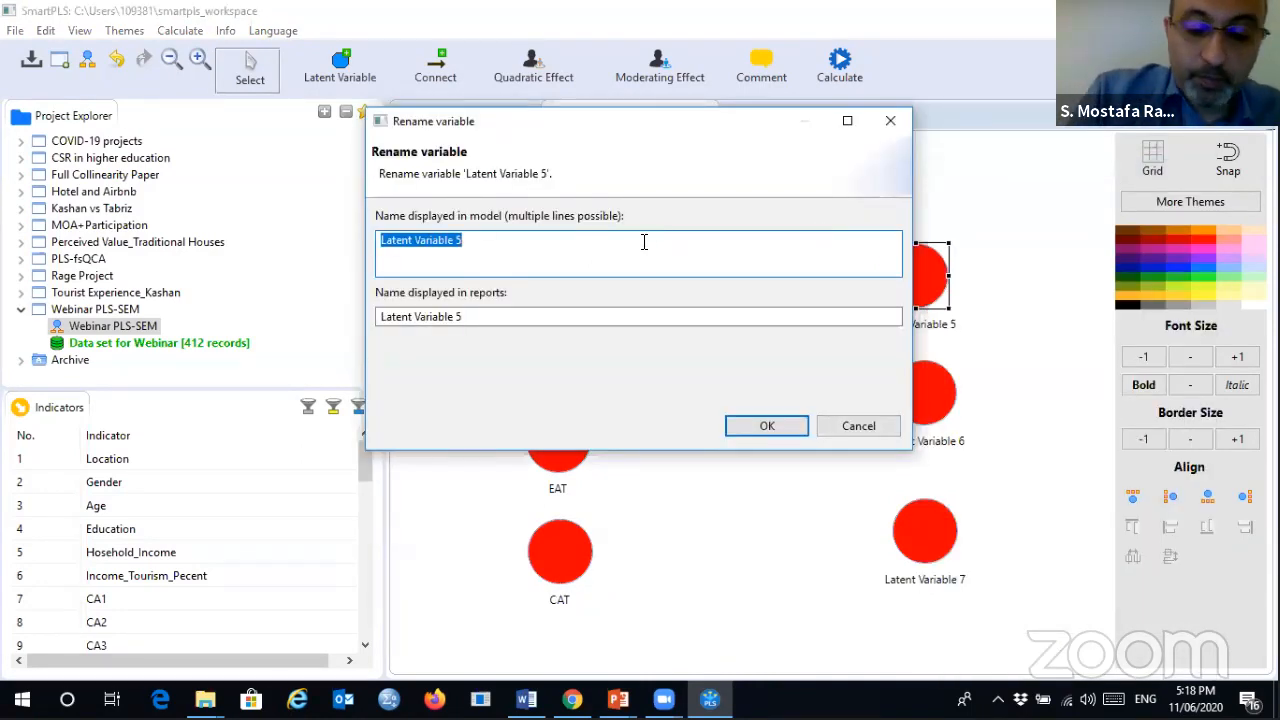
type("P")
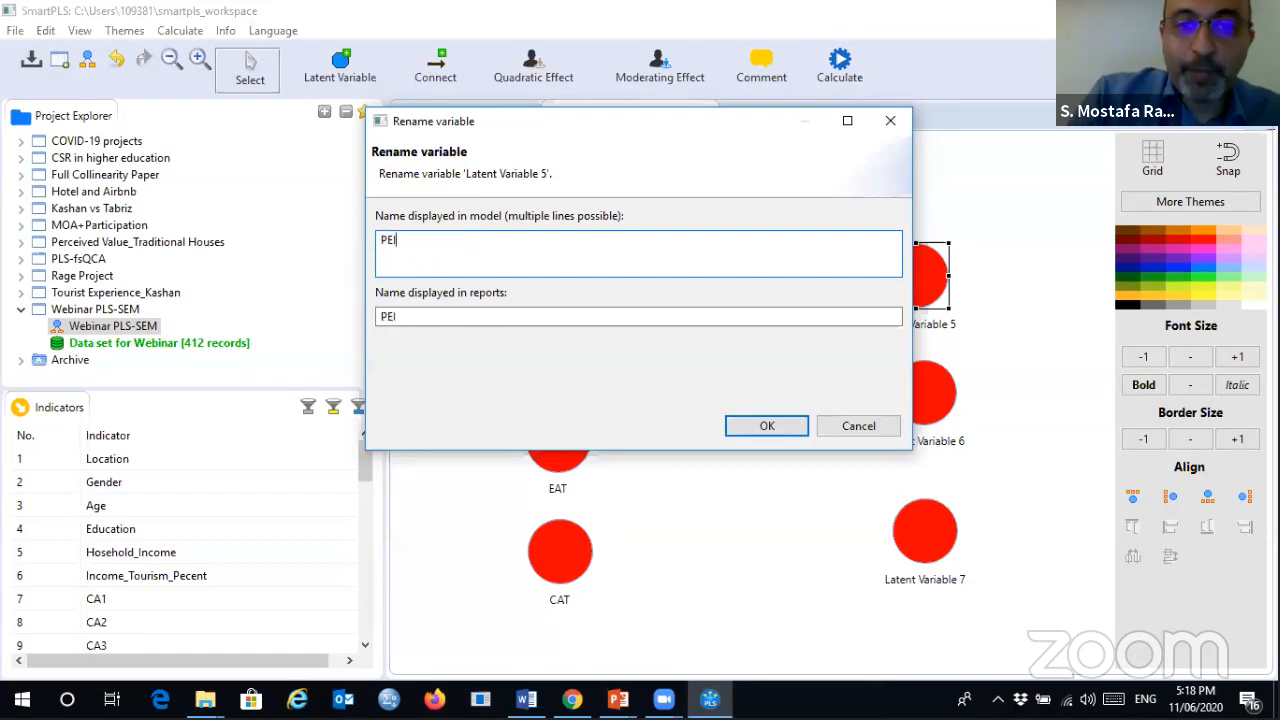
type("EI")
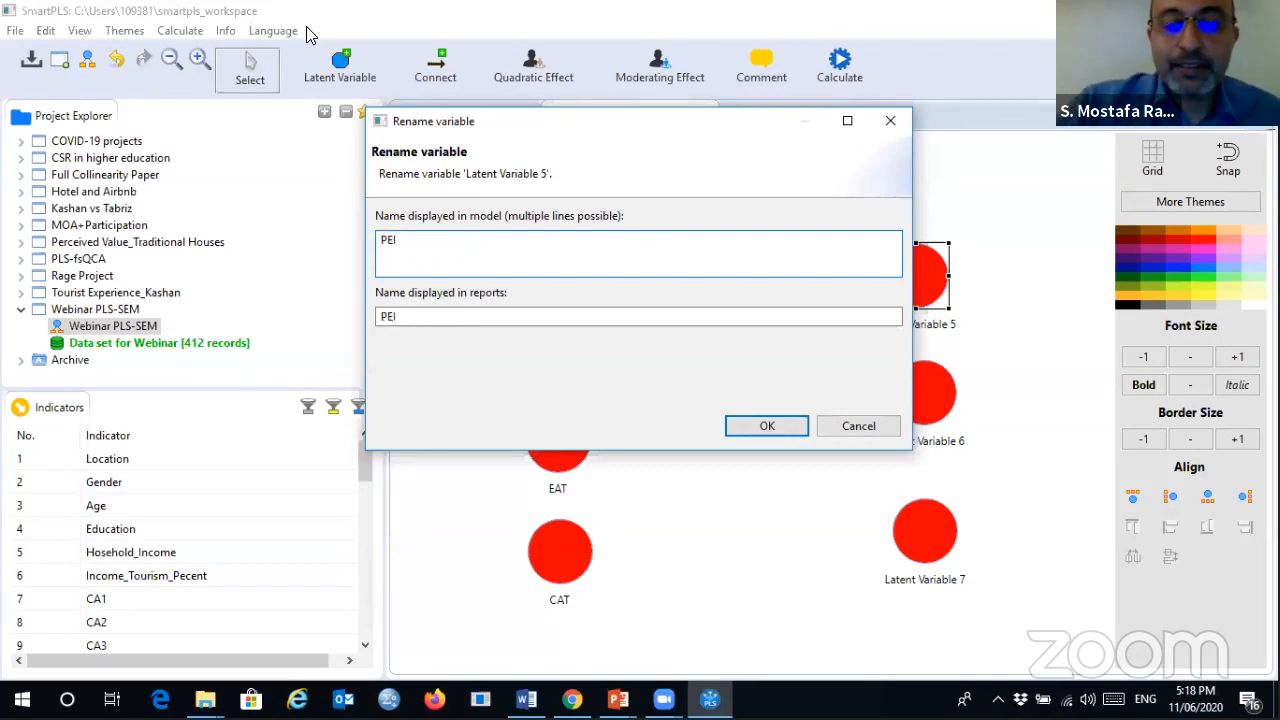
left_click(790, 426)
- Rename Latent Variable 6 as PSI
right_click(927, 392)
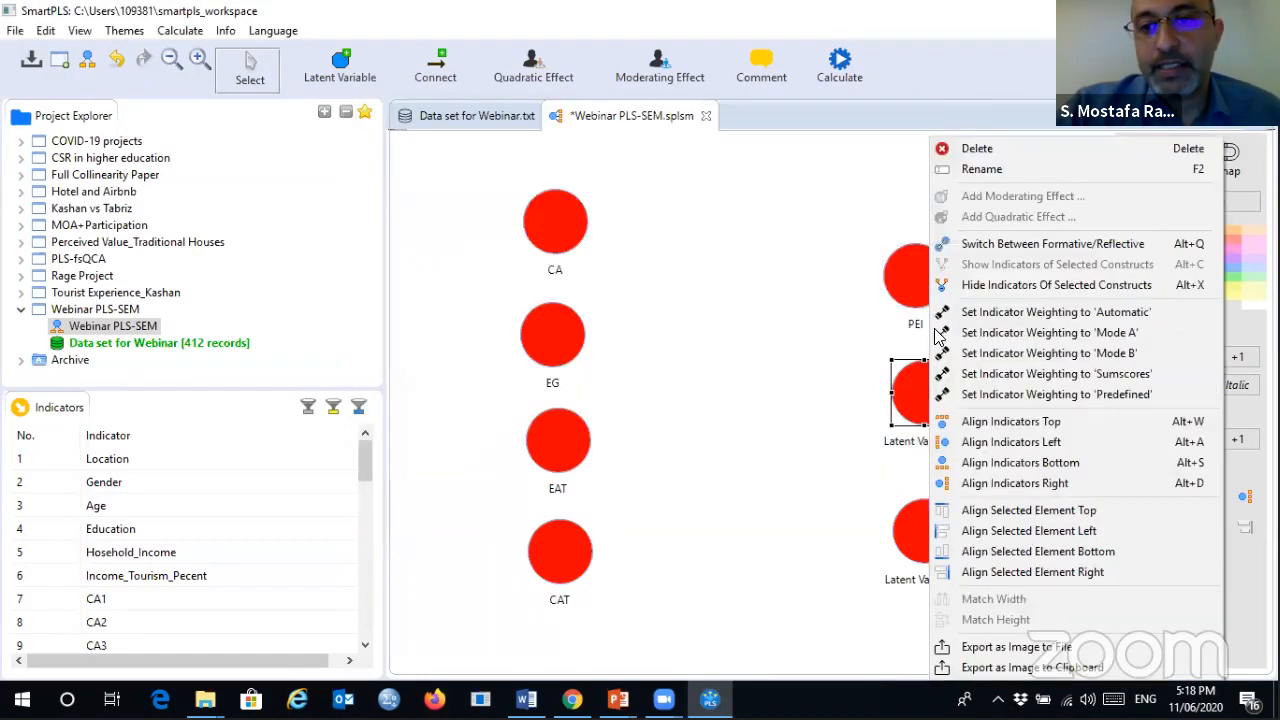
left_click(985, 170)
type("S")
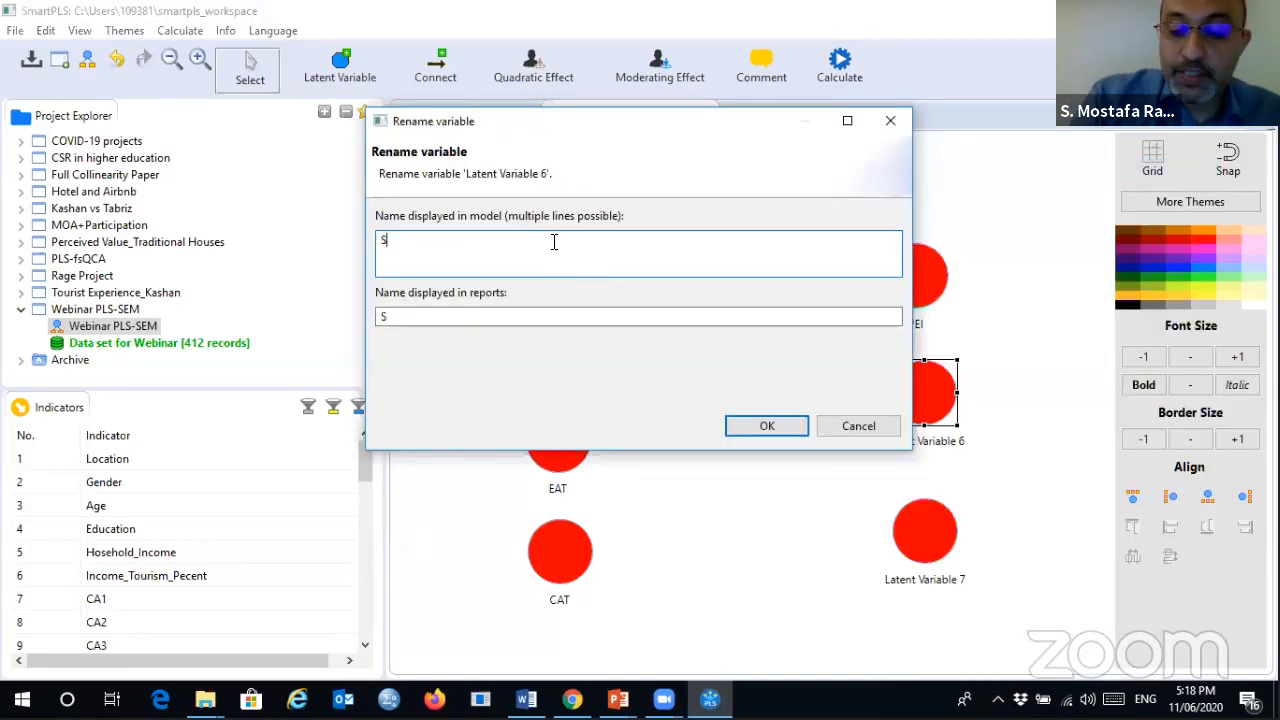
key("BackSpace")
type("PSI")
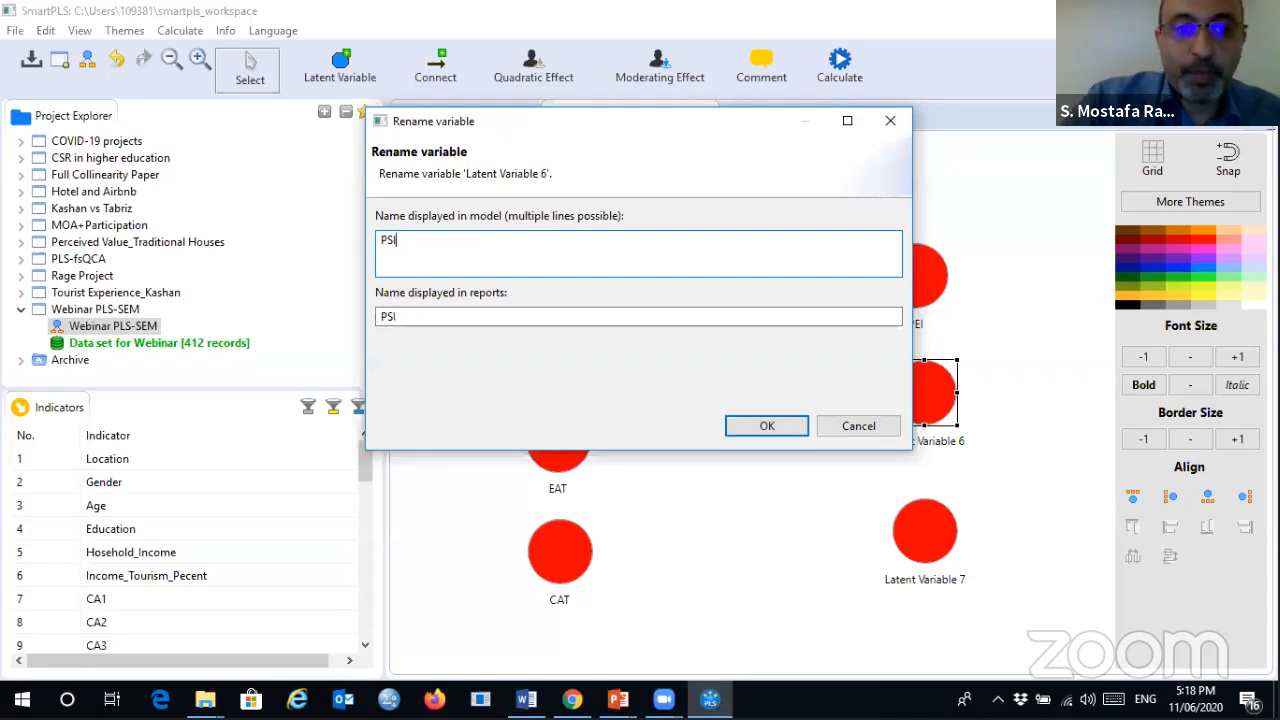
left_click(797, 426)
- Rename Latent Variable 7 as PENVI and clear the selection
left_click(930, 550)
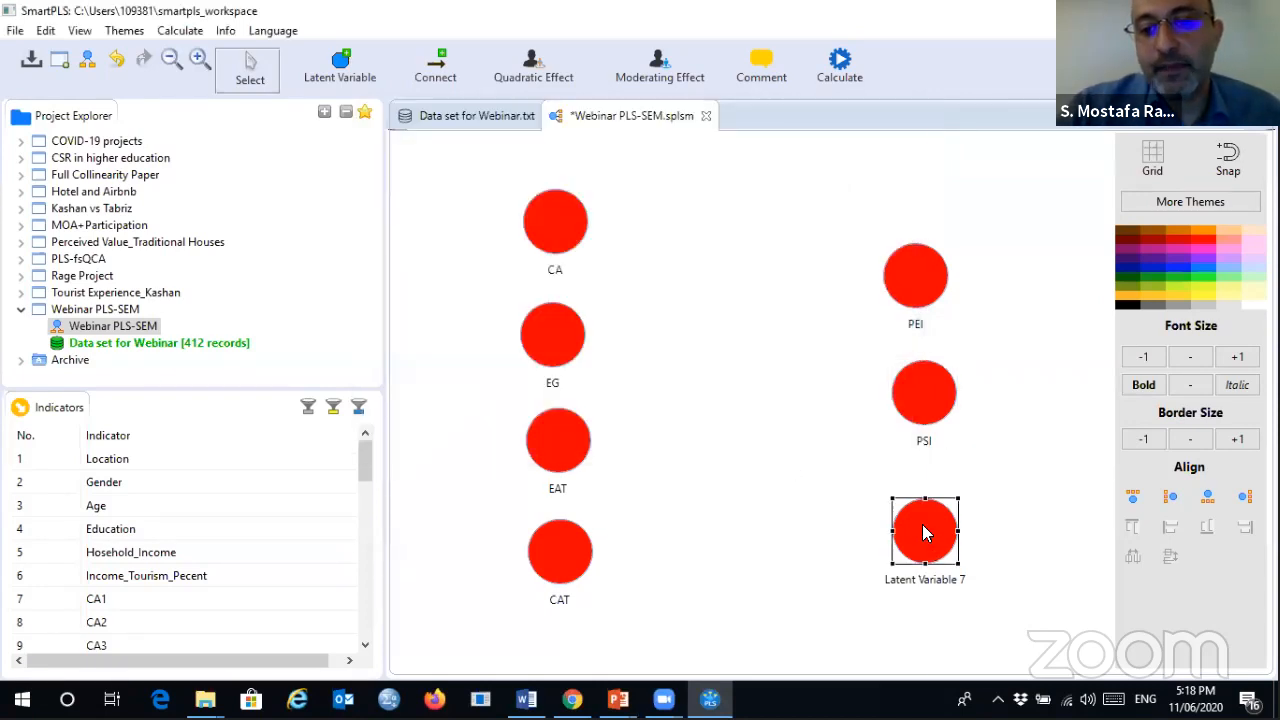
right_click(930, 548)
left_click(992, 172)
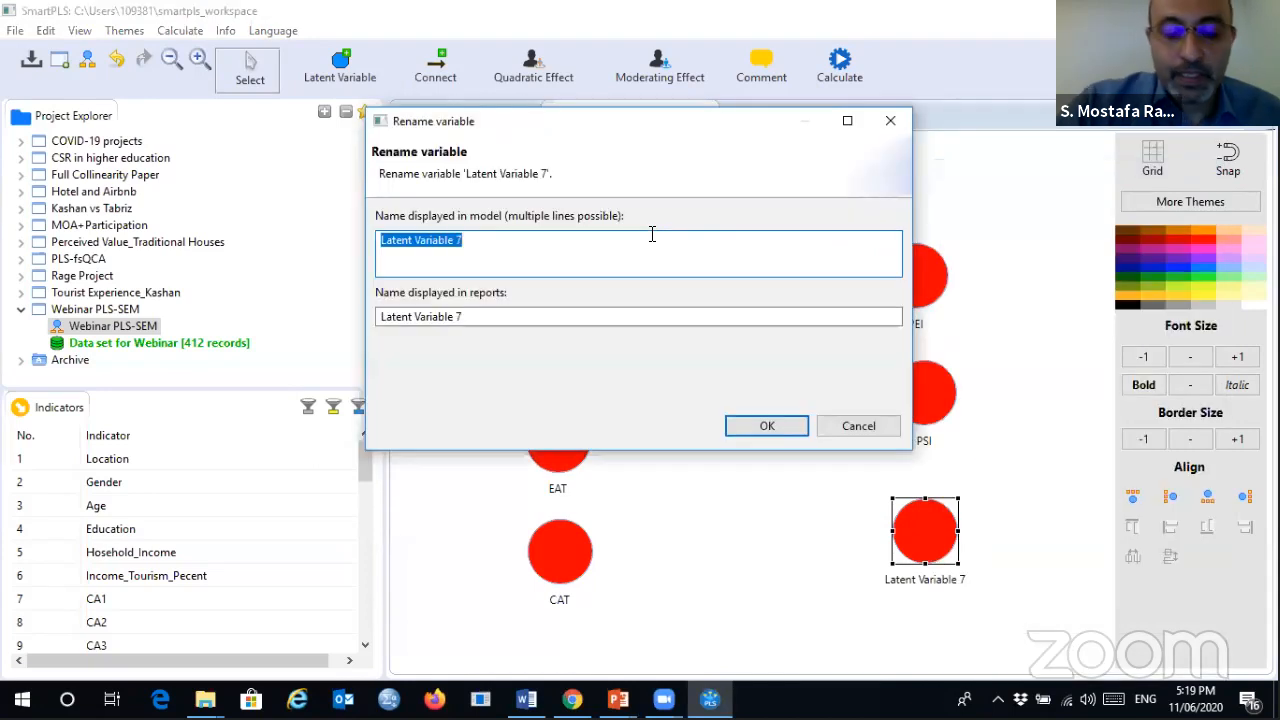
type("PE")
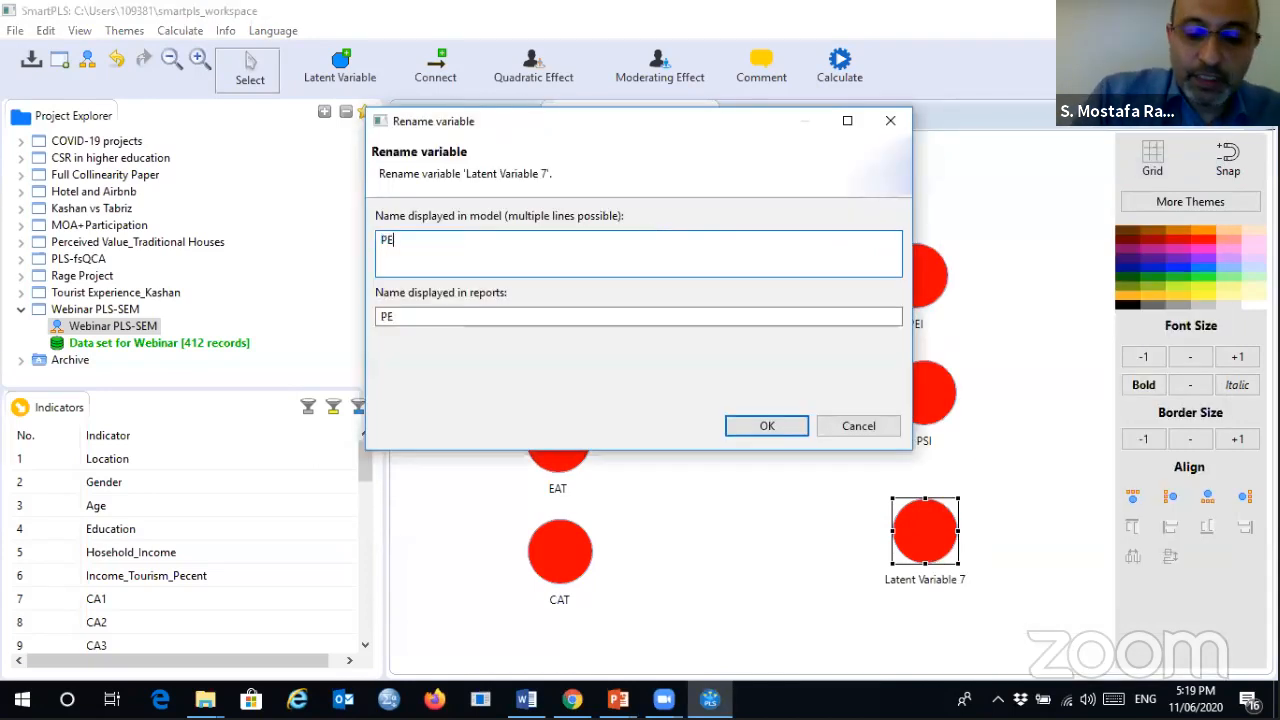
type("NVI")
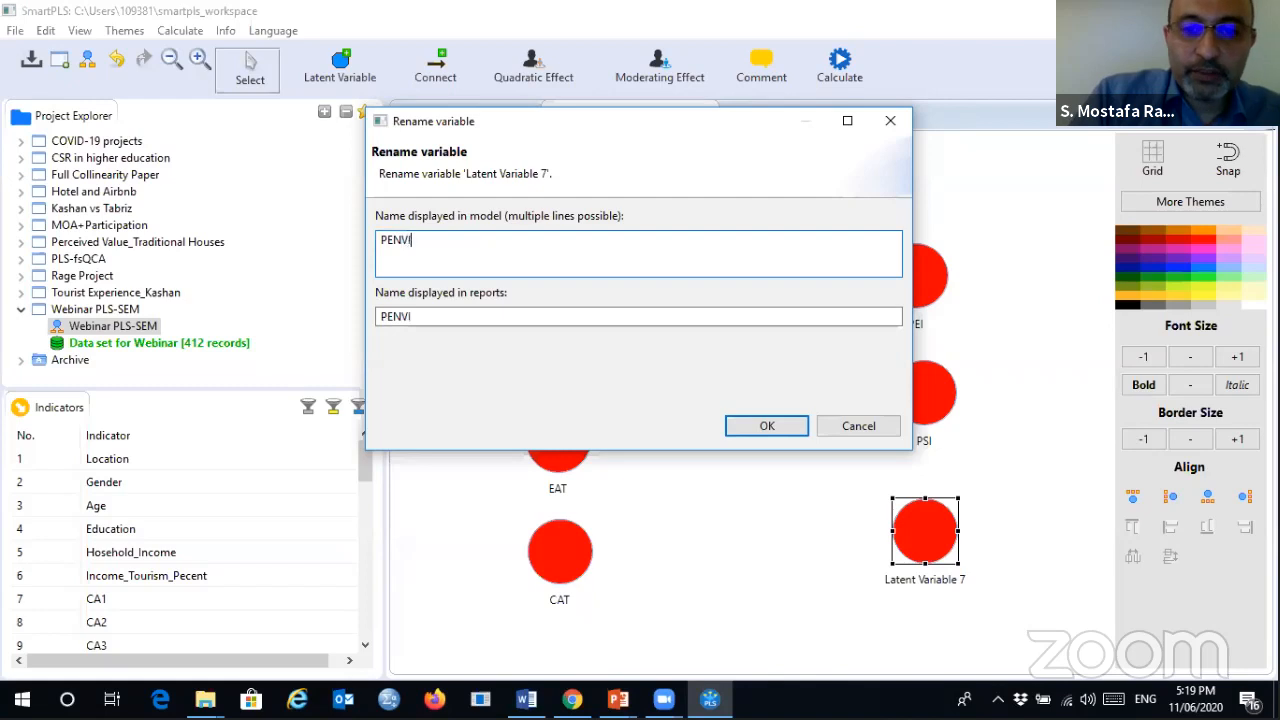
left_click(766, 426)
left_click(985, 518)
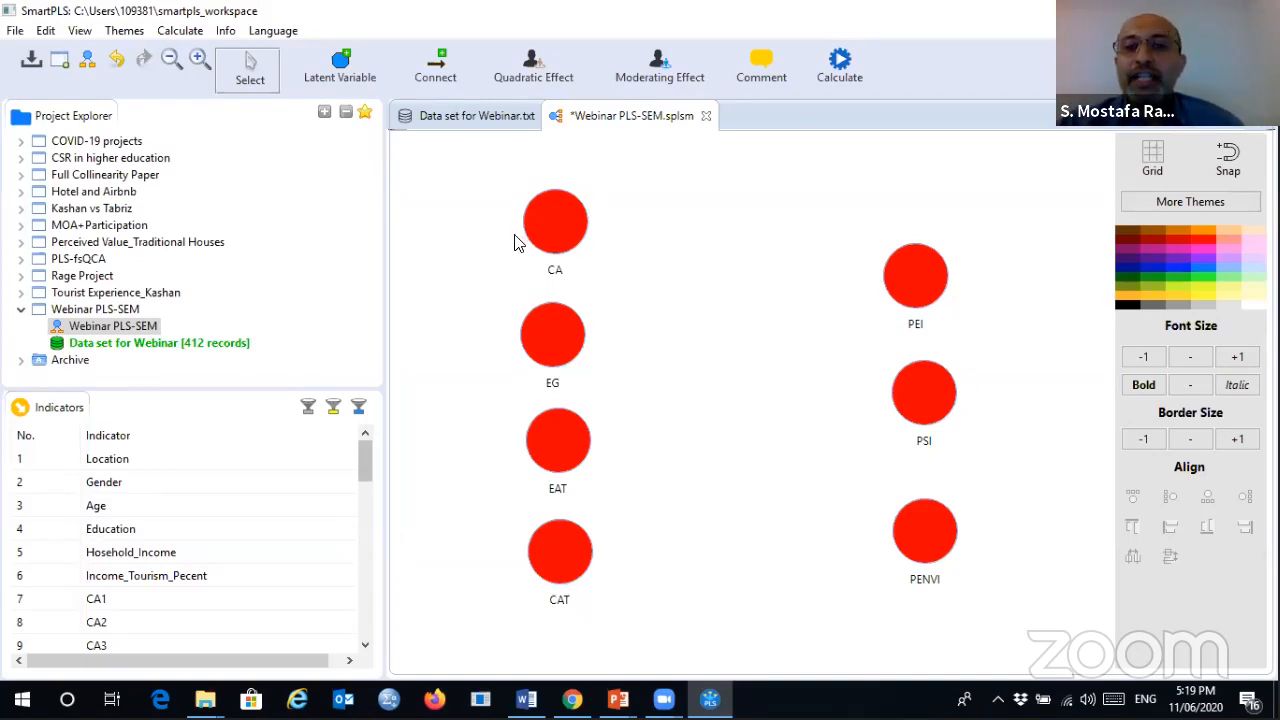
- Assign the indicators CA1, CA2, CA3 and CA4 to the CA construct
scroll(186, 480, "down", 3)
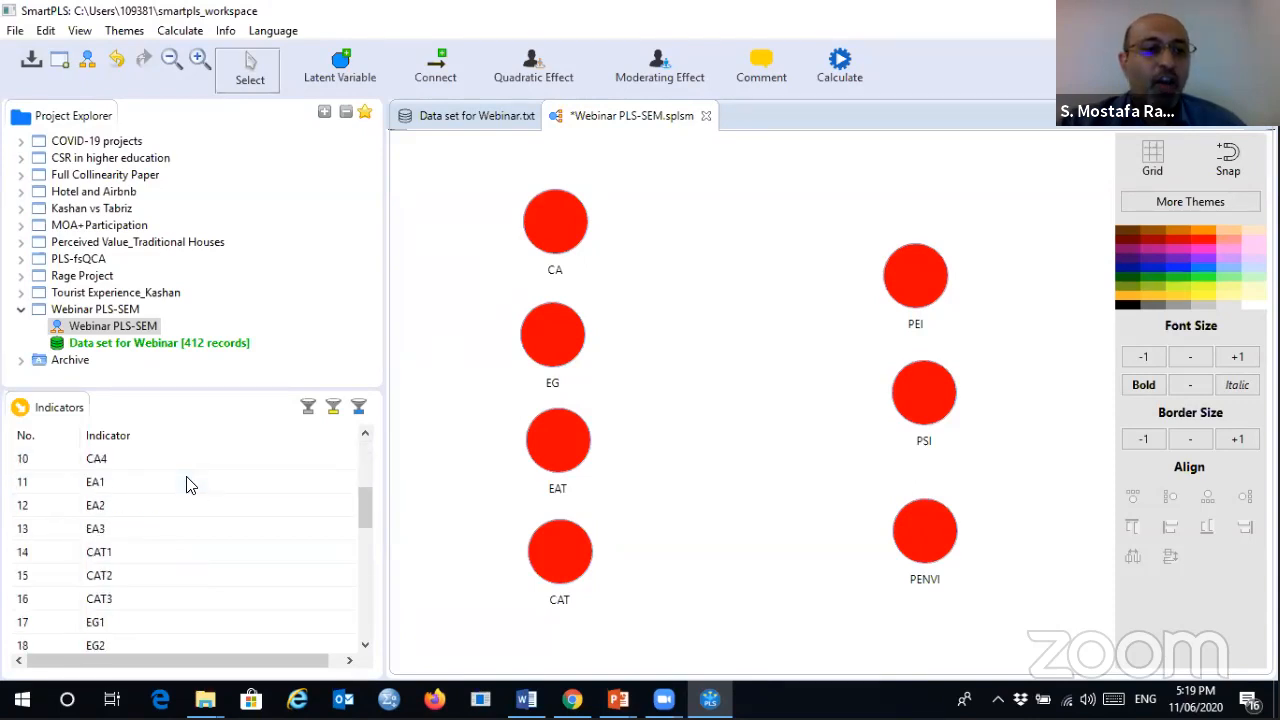
scroll(120, 600, "up", 2)
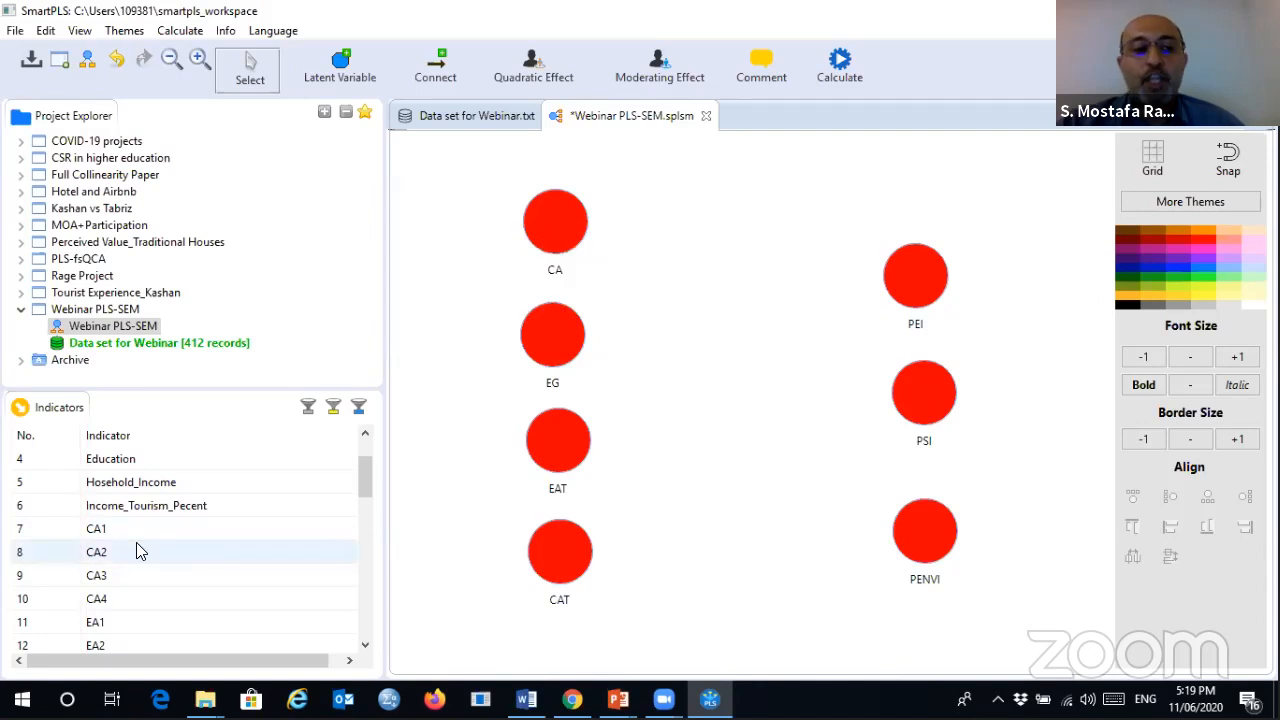
left_click(103, 531)
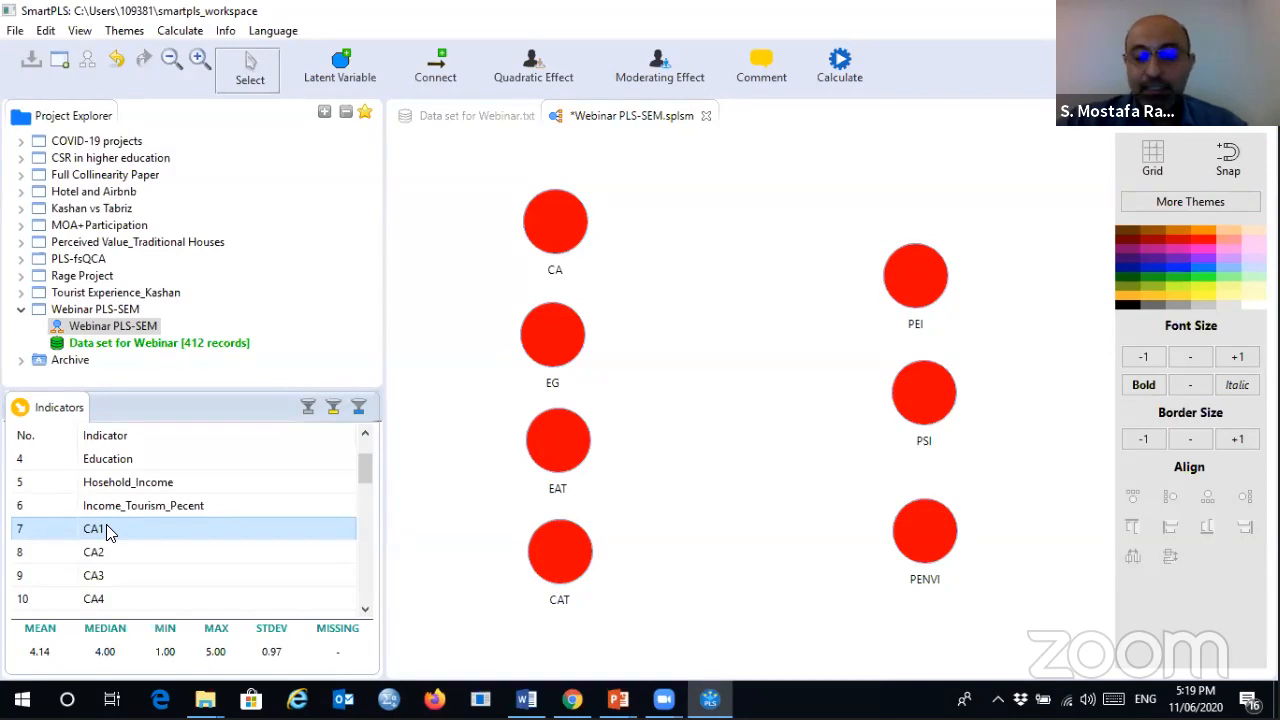
left_click(100, 598, "shift")
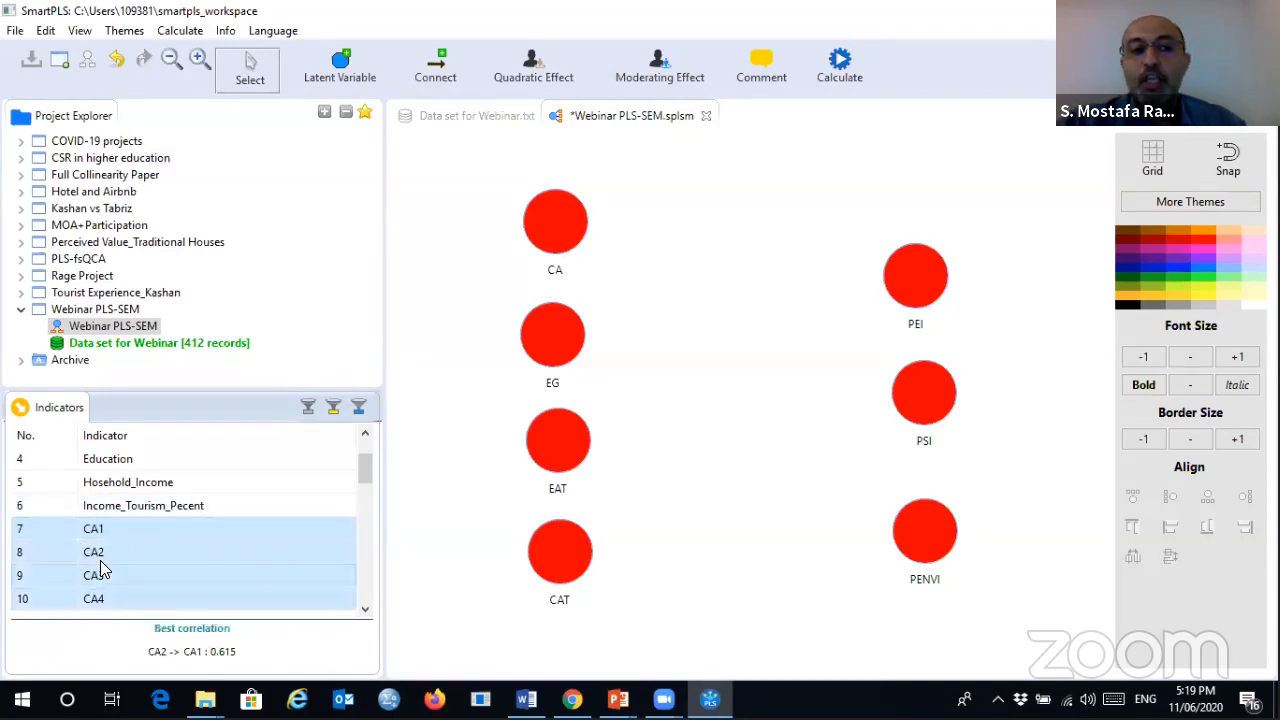
left_click(130, 551, "shift")
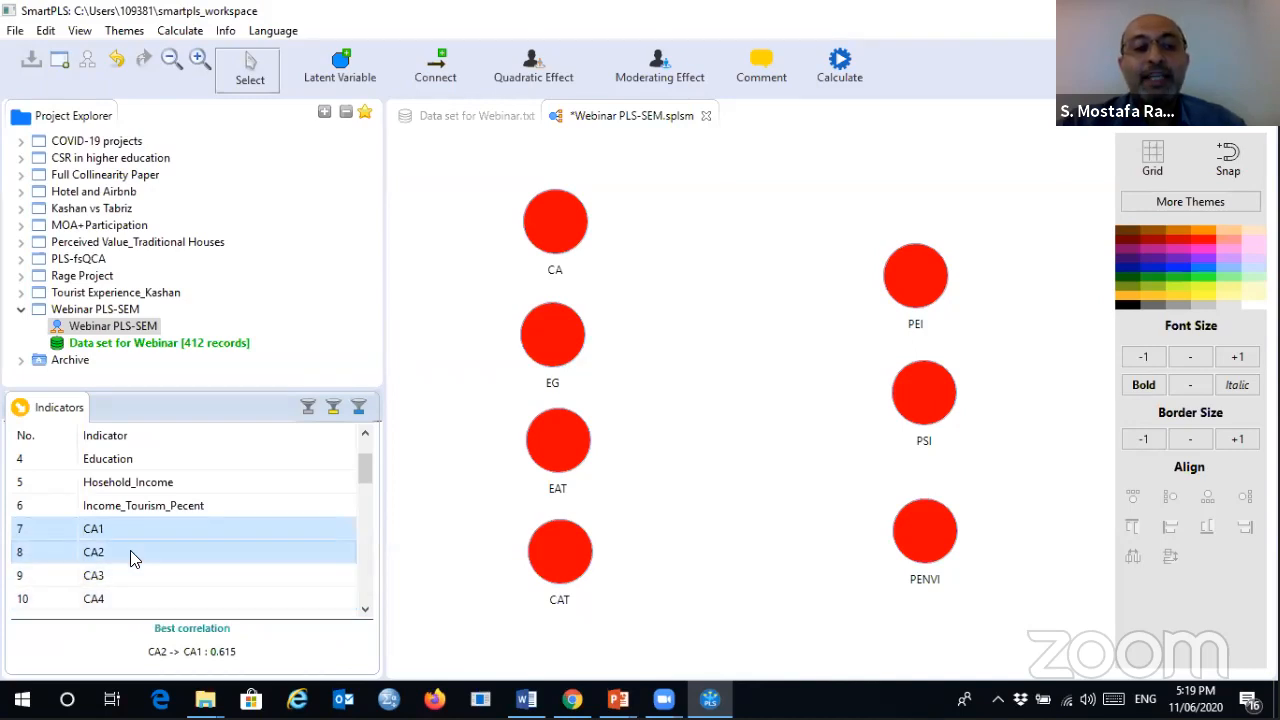
left_click(107, 523)
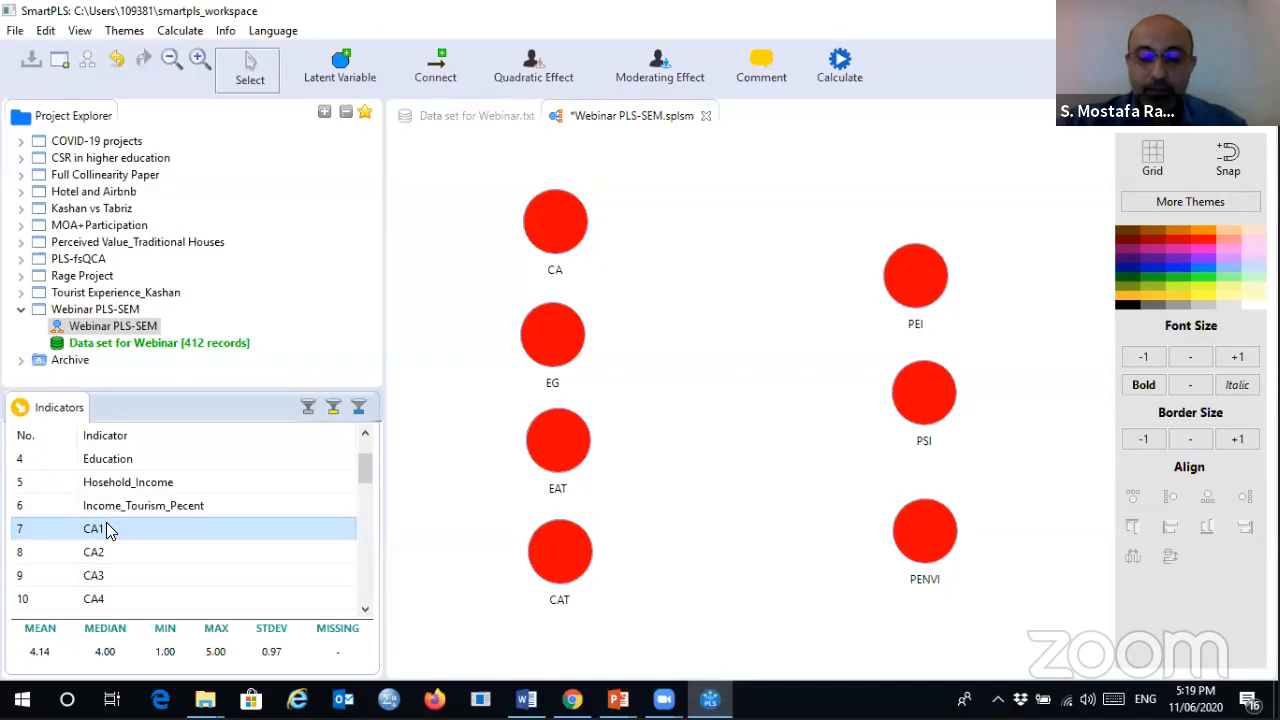
key("shift+Down")
key("shift+Down")
key("shift+Down")
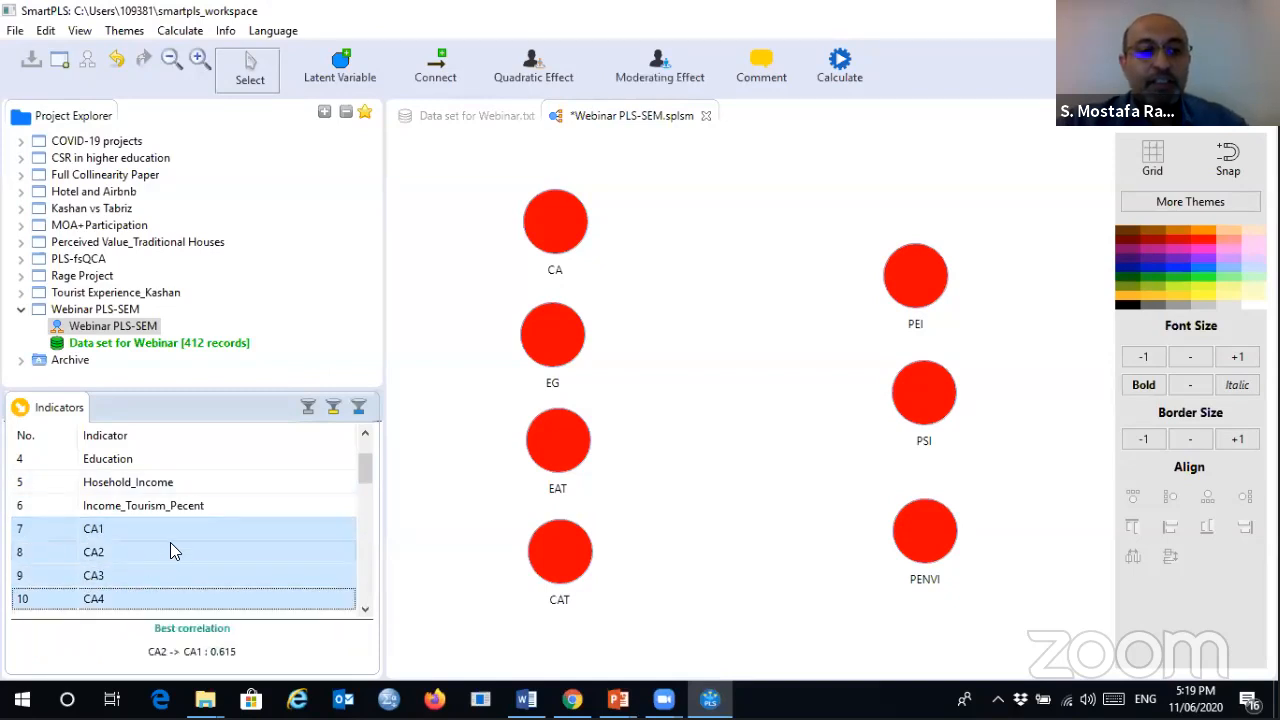
left_click_drag(170, 542, 546, 202)
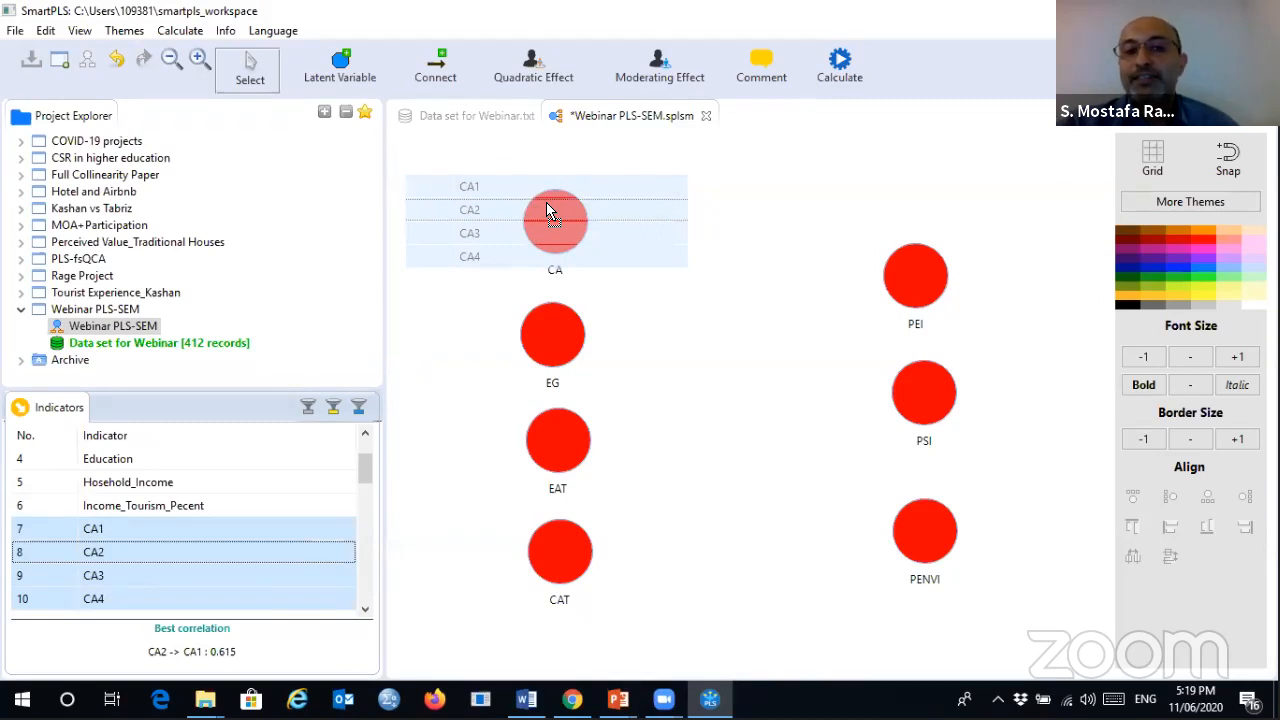
left_click_drag(547, 204, 544, 190)
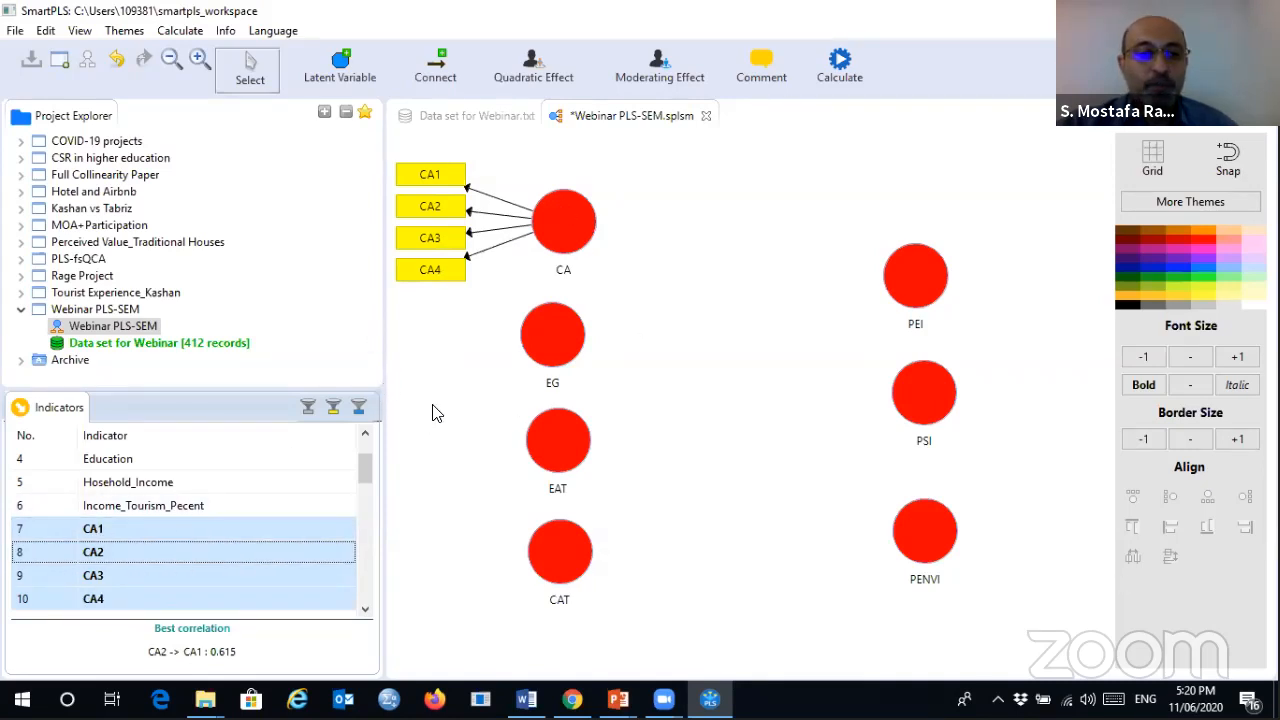
- Assign the indicators EA1, EA2 and EA3 to the EAT construct
scroll(338, 598, "down", 3)
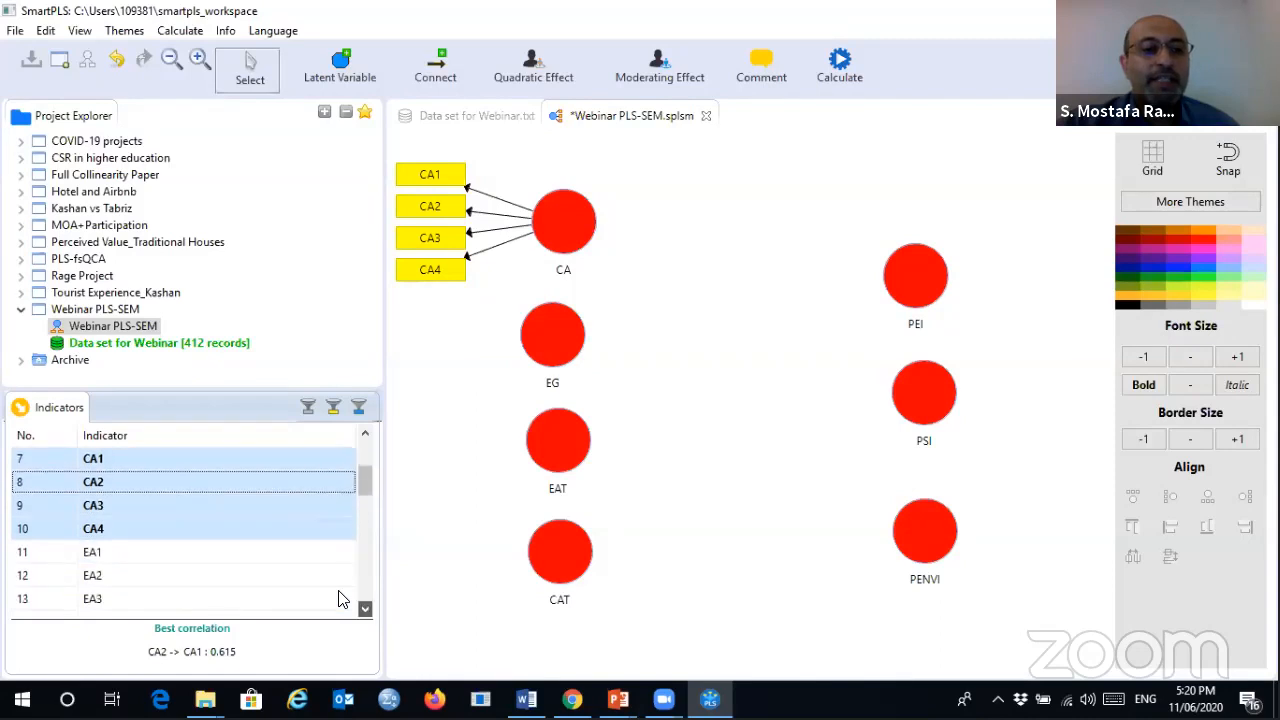
left_click(93, 532)
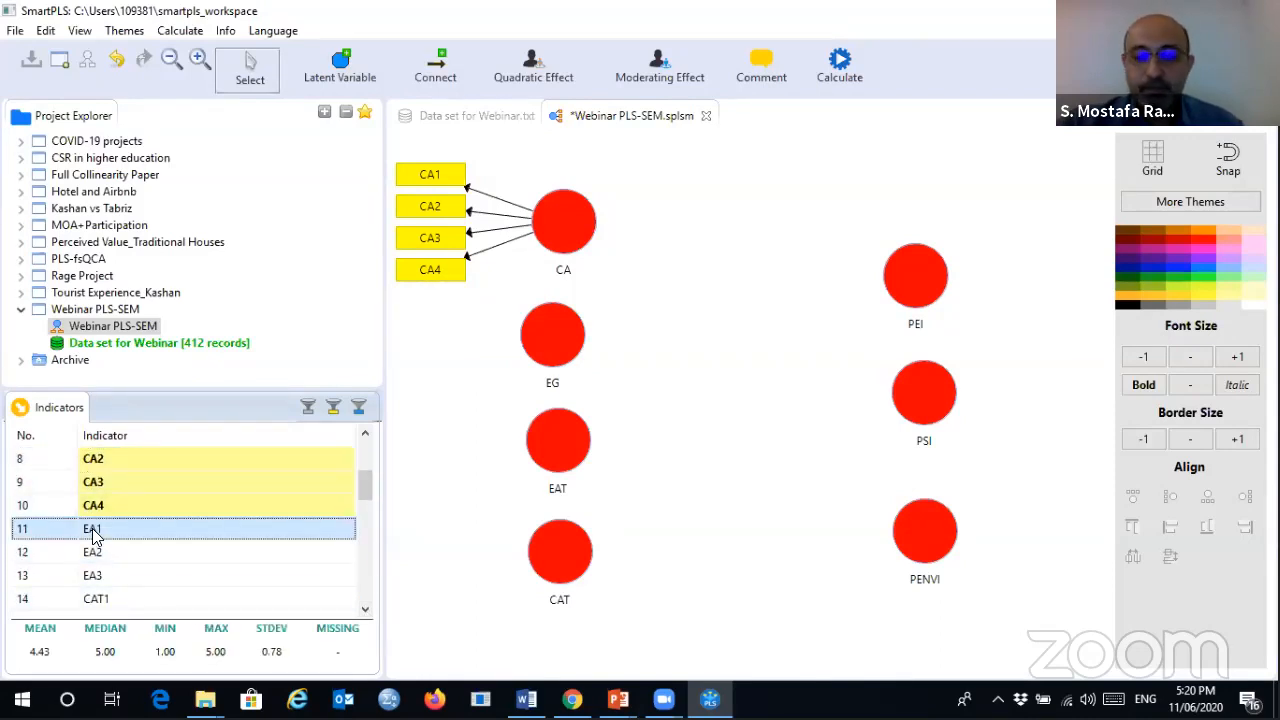
key("shift+Down")
key("shift+Down")
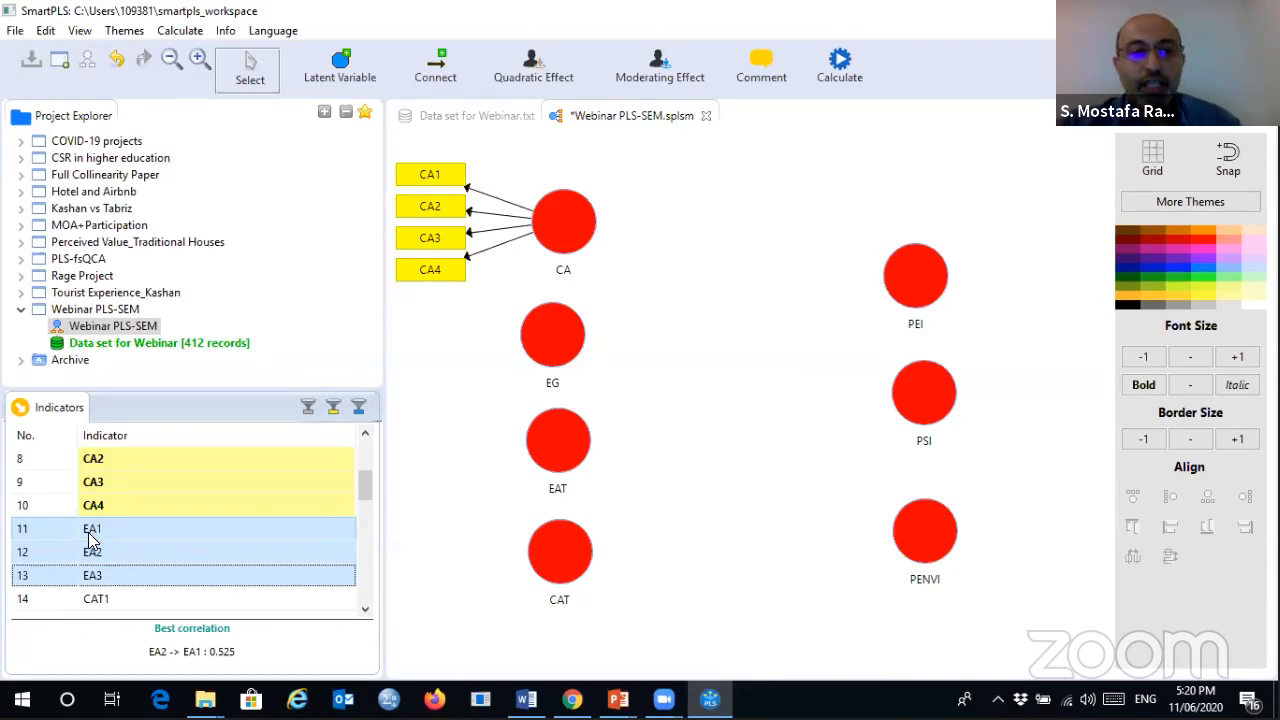
left_click_drag(112, 546, 530, 428)
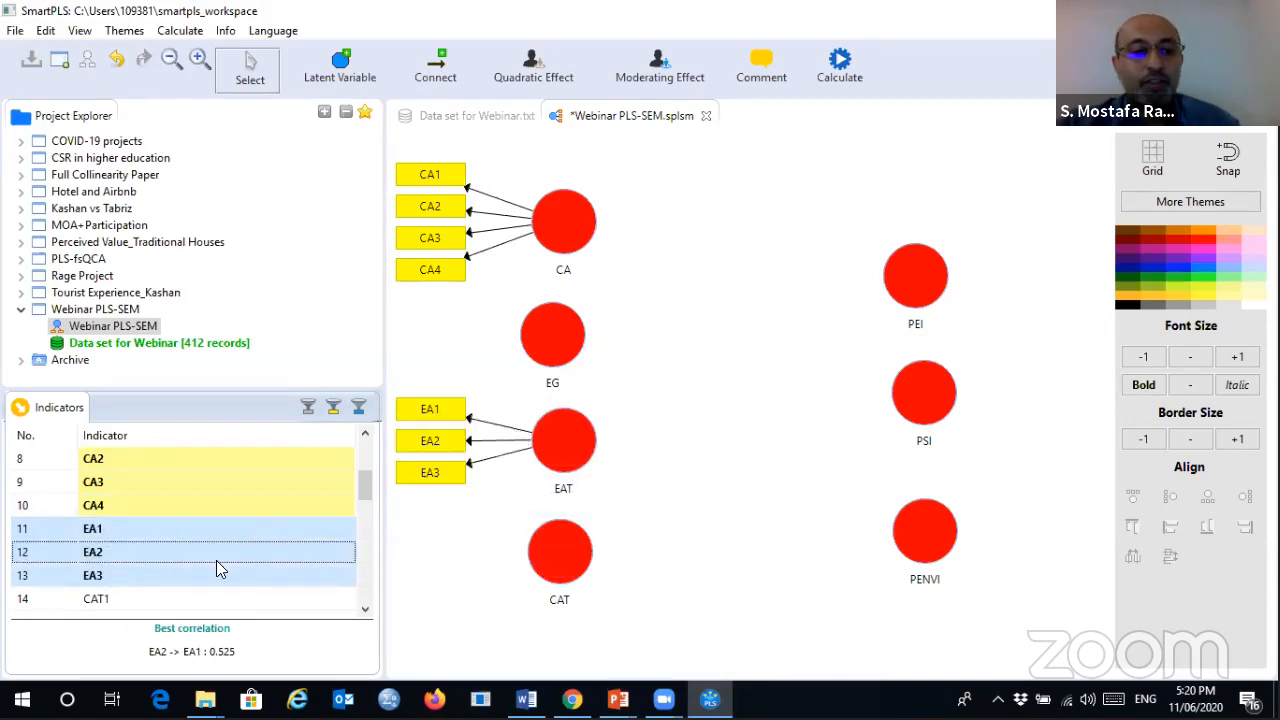
- Assign the indicators CAT1, CAT2 and CAT3 to the CAT construct
scroll(200, 560, "down", 2)
left_click(122, 458)
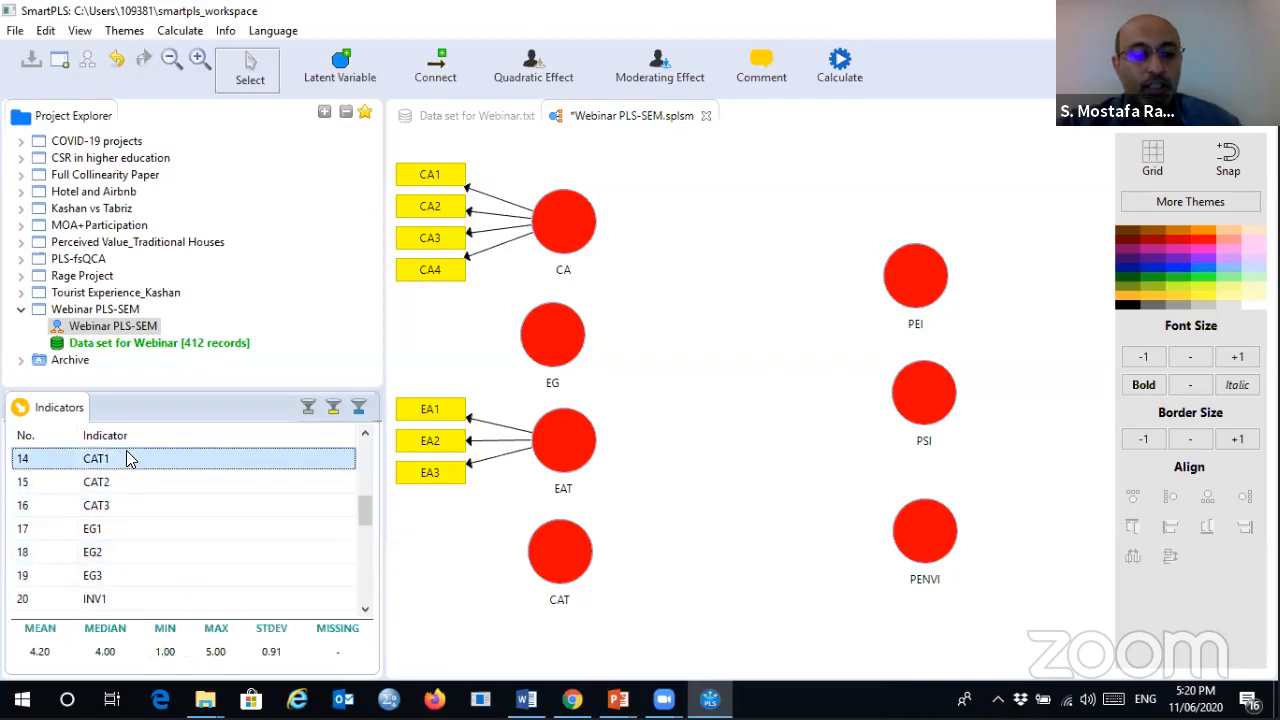
key("shift+Down")
key("shift+Down")
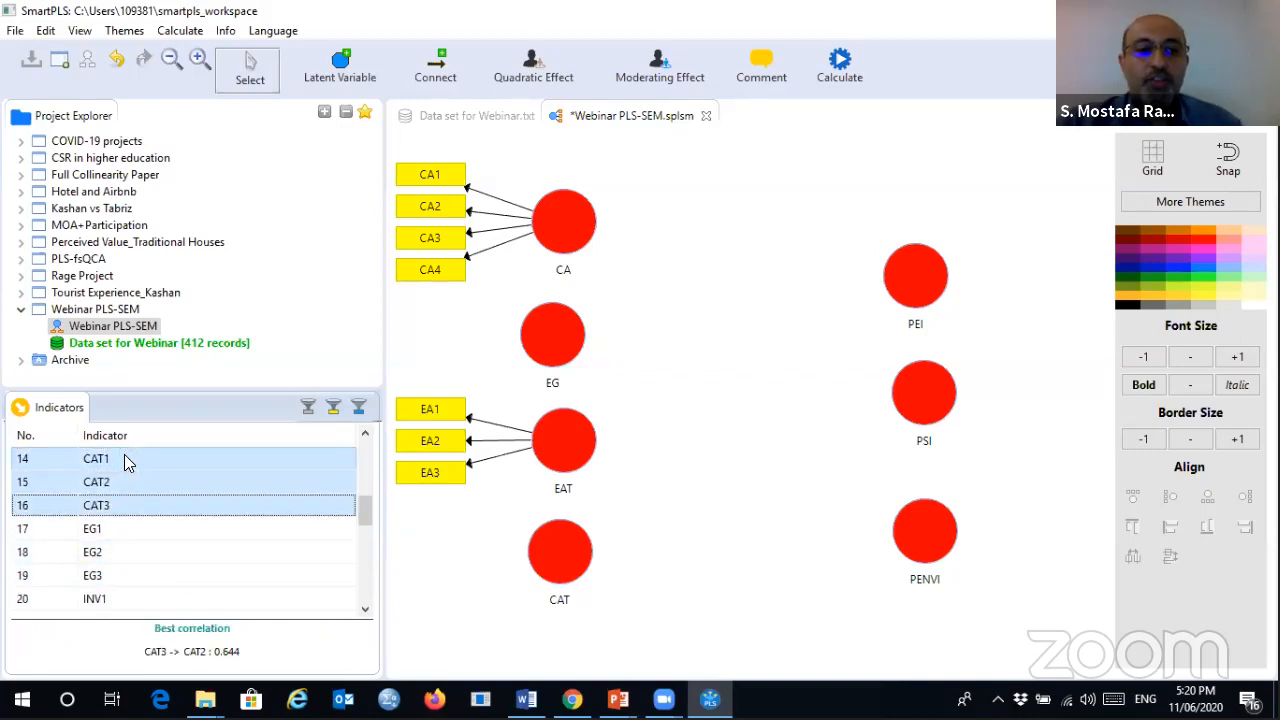
left_click_drag(128, 468, 535, 548)
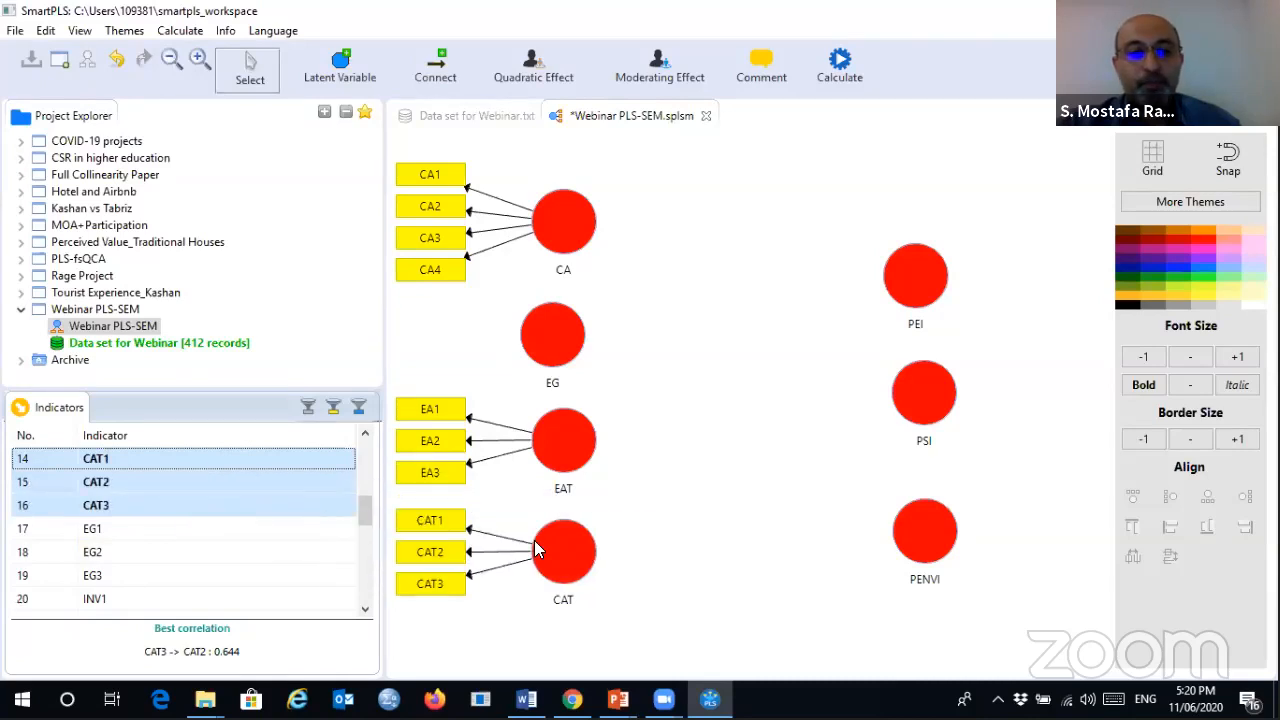
- Assign the indicators EG1, EG2 and EG3 to the EG construct
left_click(108, 527)
key("shift+Down")
key("shift+Down")
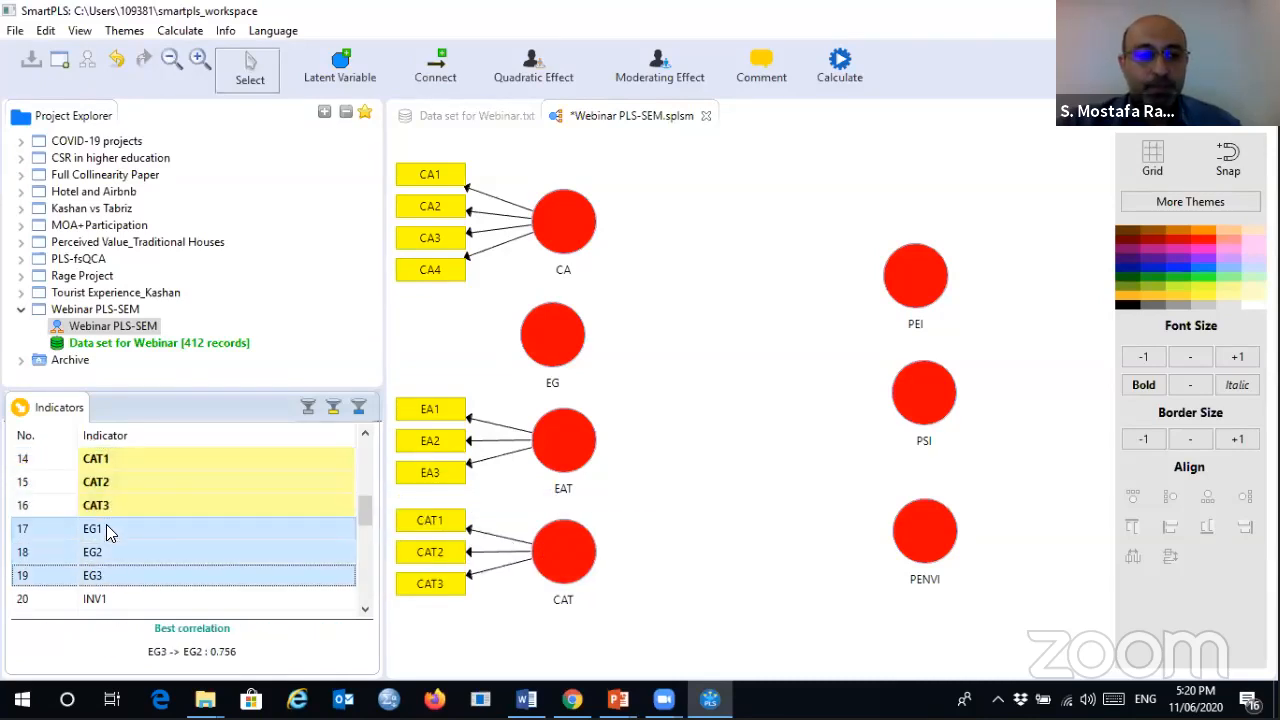
left_click_drag(118, 528, 530, 314)
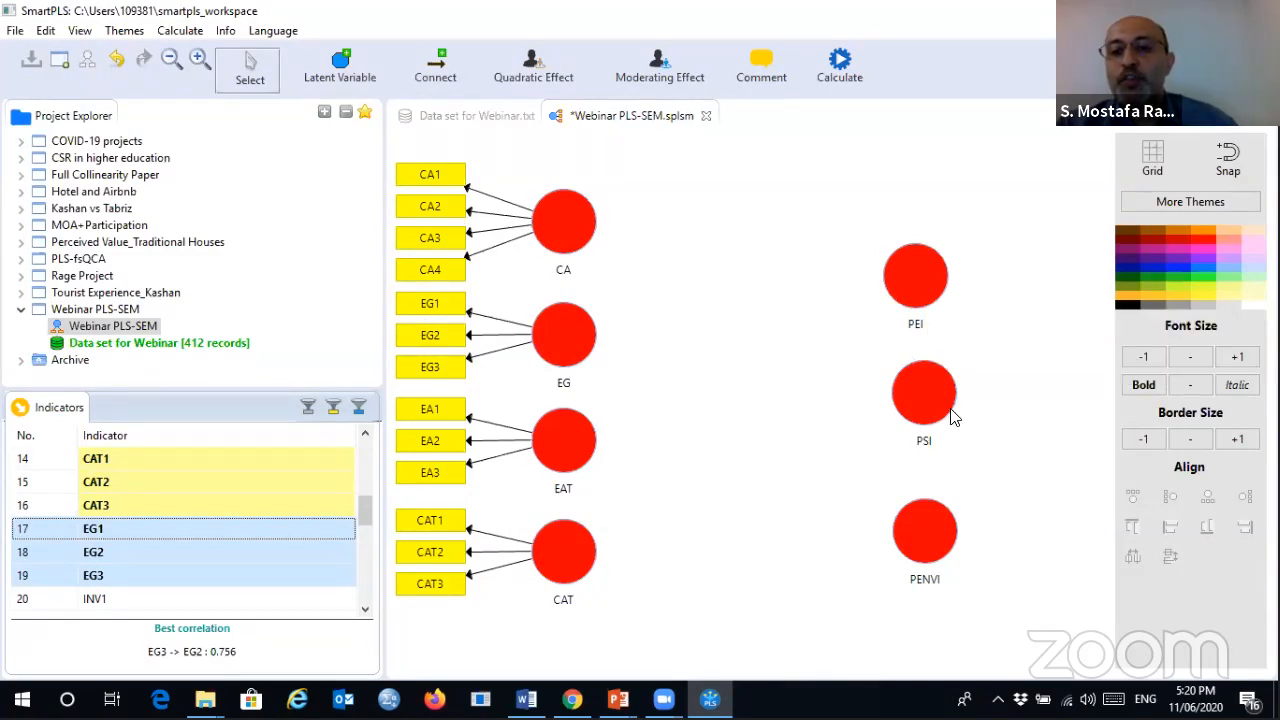
- Assign the indicators PP1_Eco, PP2_Eco, PP3_Eco and PP4_Eco to the PEI construct
left_click(364, 606)
left_click(364, 606)
left_click(364, 606)
left_click(364, 606)
left_click(364, 606)
left_click(364, 606)
left_click(364, 606)
left_click(364, 606)
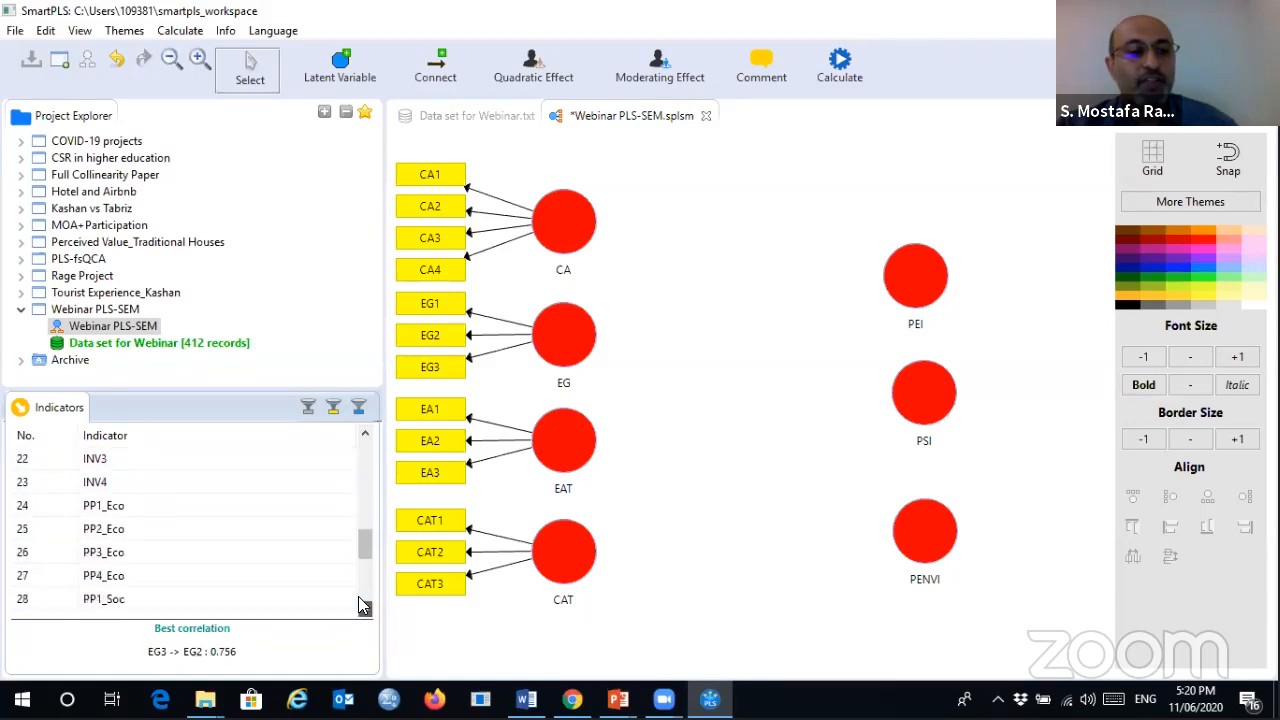
left_click(364, 606)
left_click(364, 606)
left_click(126, 460)
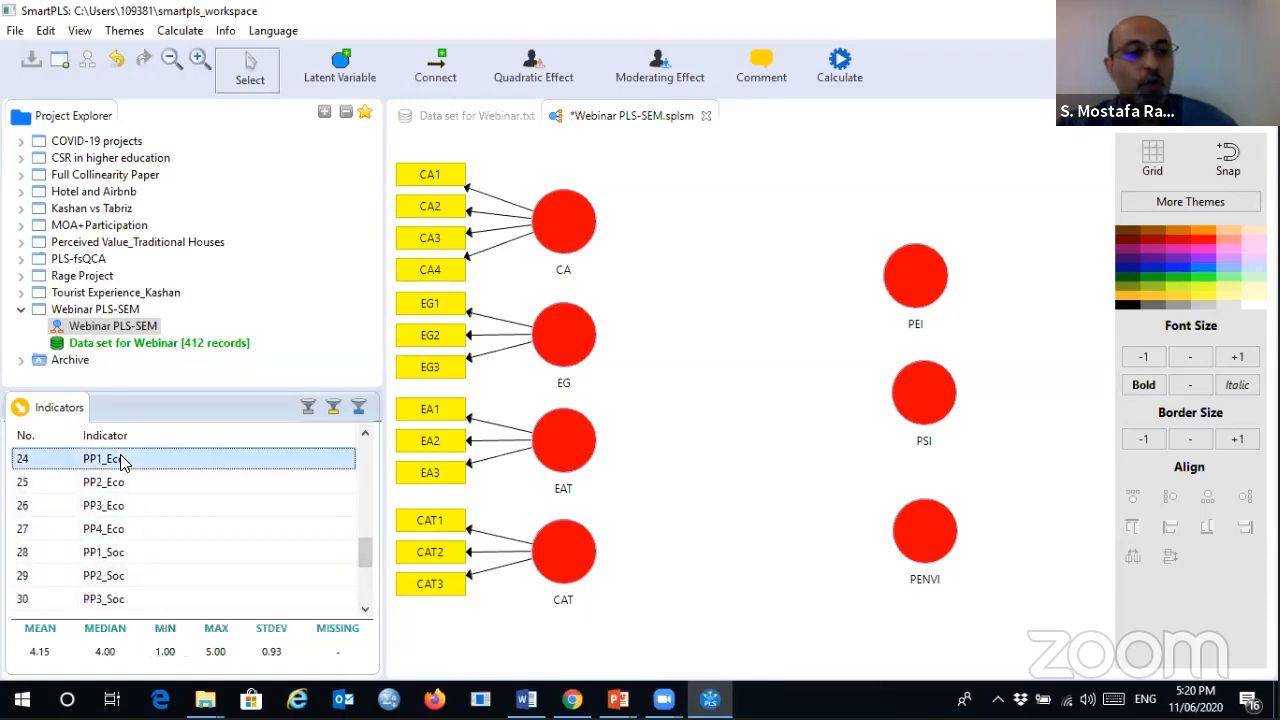
key("shift+Down")
key("shift+Down")
key("shift+Down")
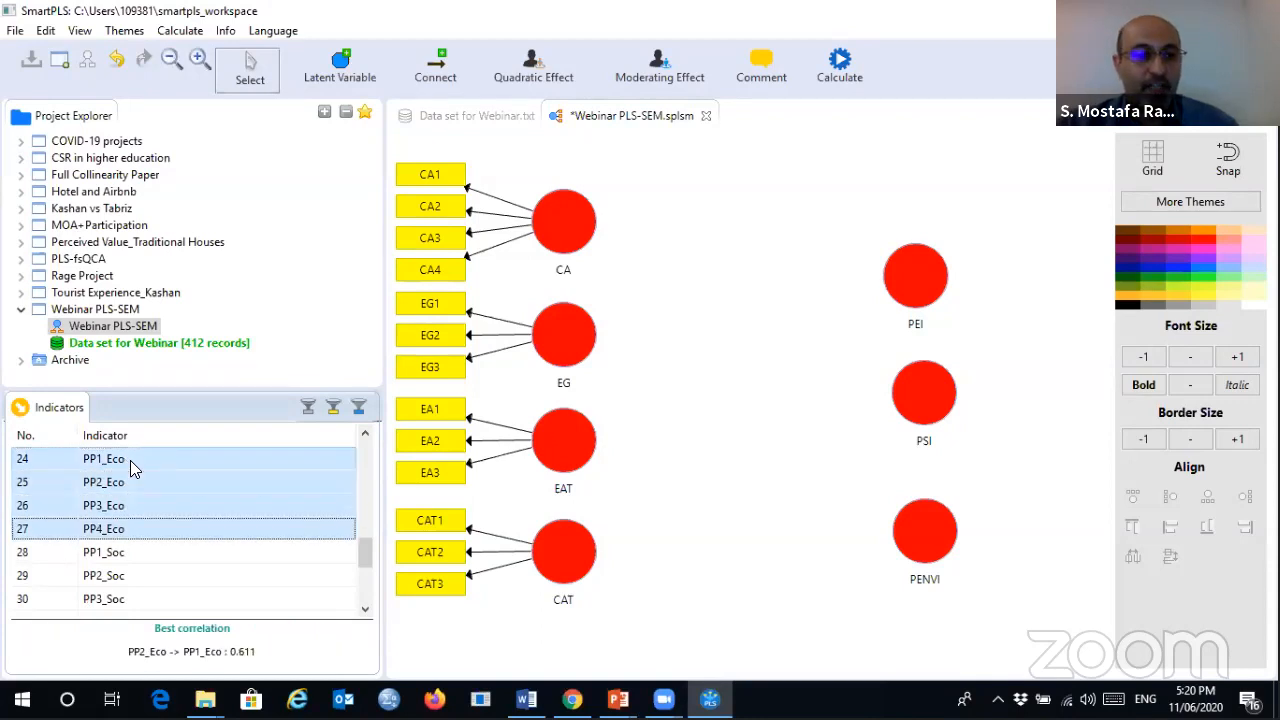
left_click_drag(108, 481, 902, 258)
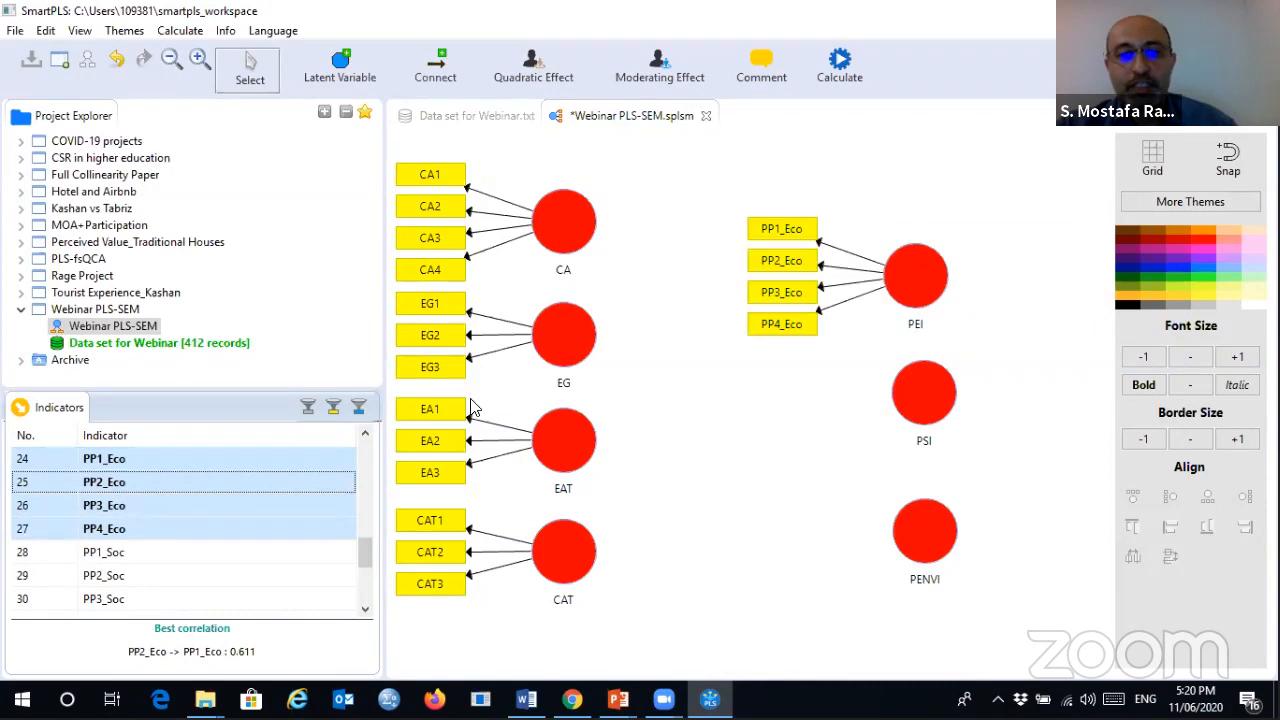
- Assign the indicators PP1_Soc, PP2_Soc and PP3_Soc to the PSI construct
left_click(120, 550)
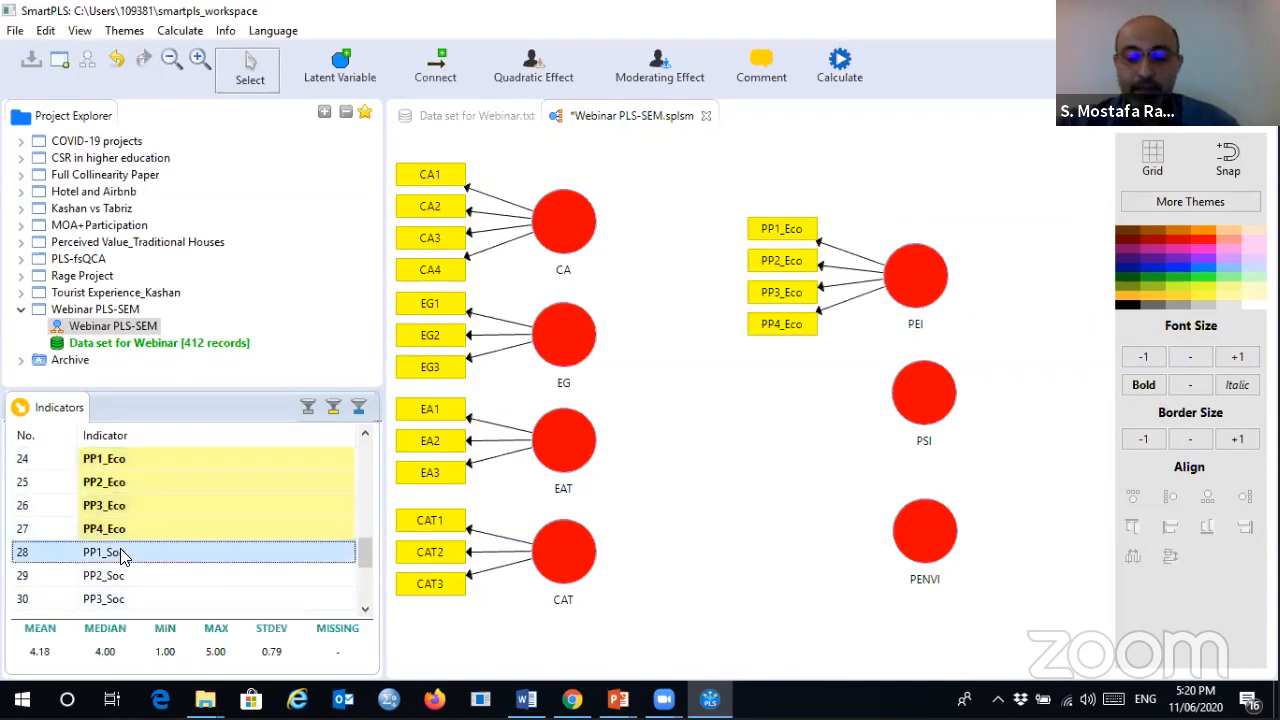
key("shift+Down")
key("shift+Down")
key("shift+Down")
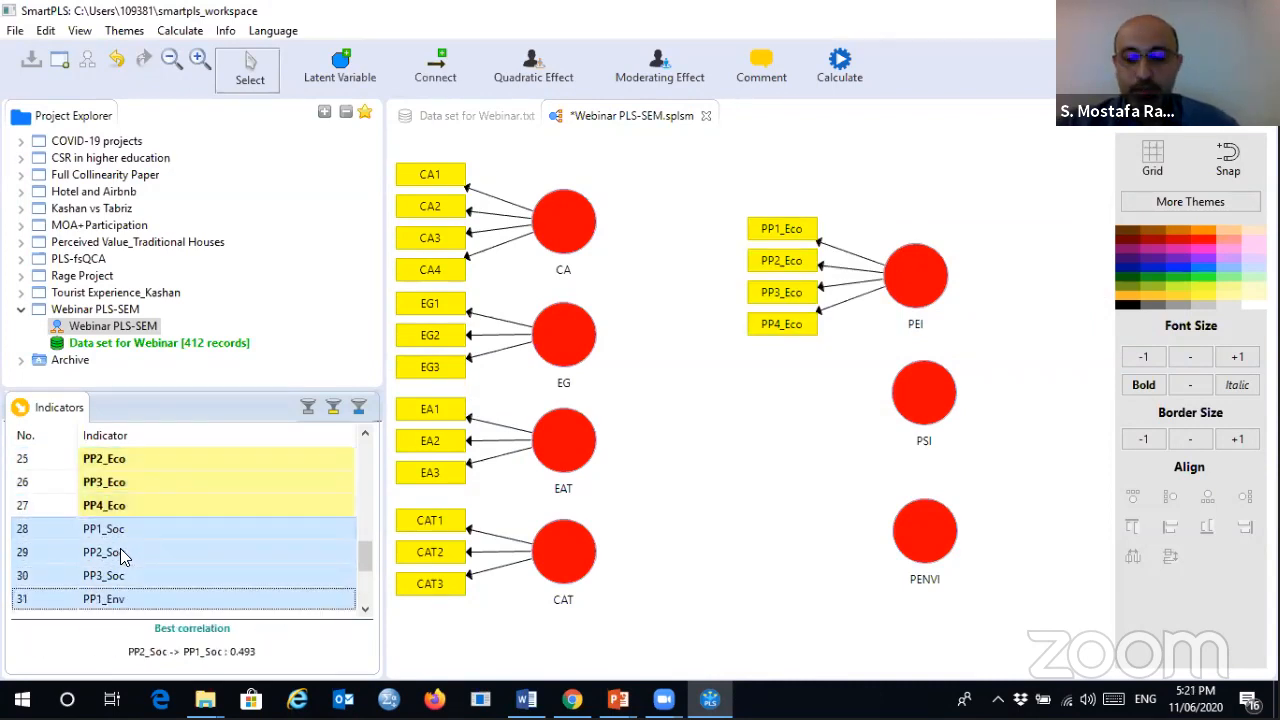
key("shift+Up")
left_click_drag(120, 548, 906, 376)
- Assign the indicators PP1_Env, PP2_Env and PP3_Env to the PENVI construct
left_click(135, 602)
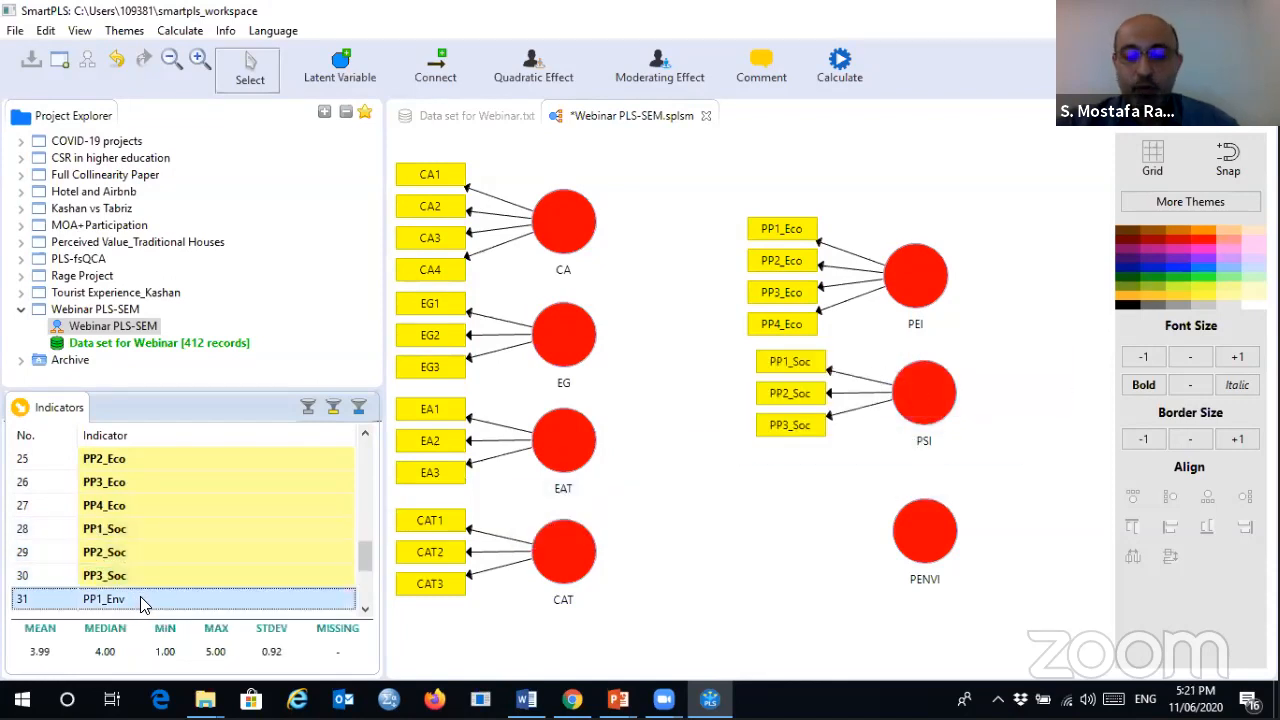
key("shift+Down")
key("shift+Down")
key("shift+Down")
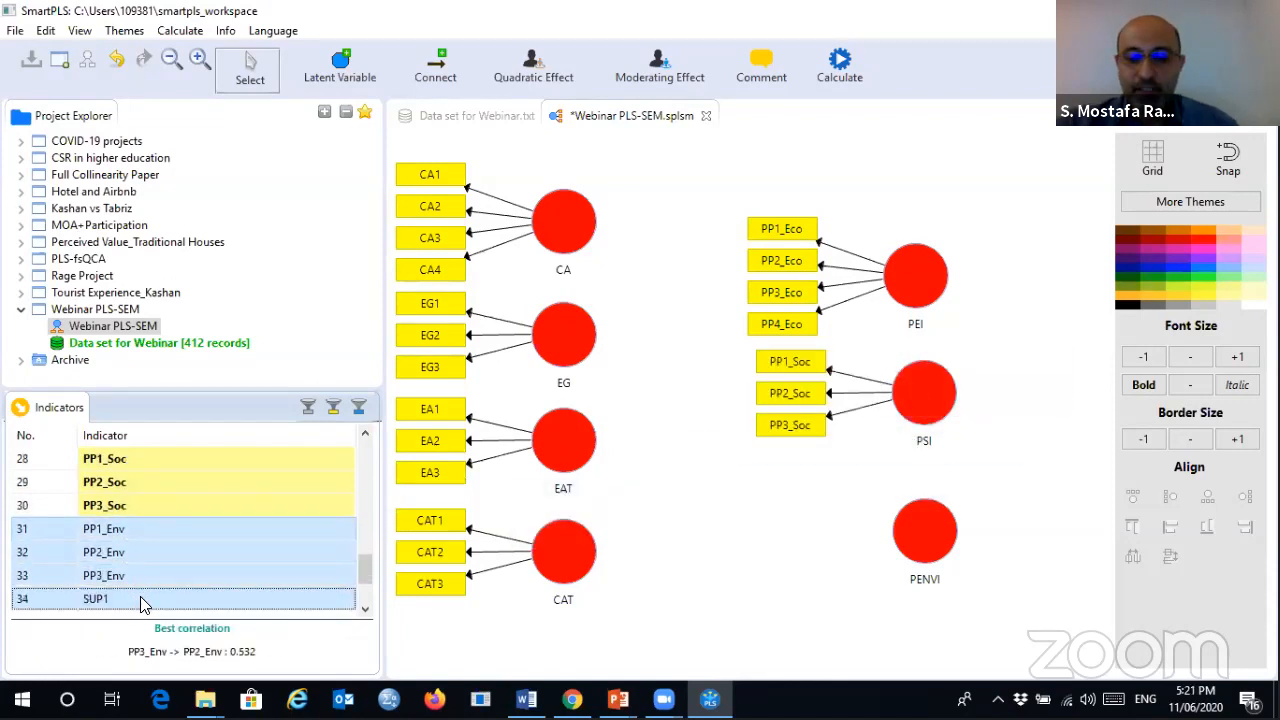
key("shift+Up")
left_click_drag(143, 552, 925, 526)
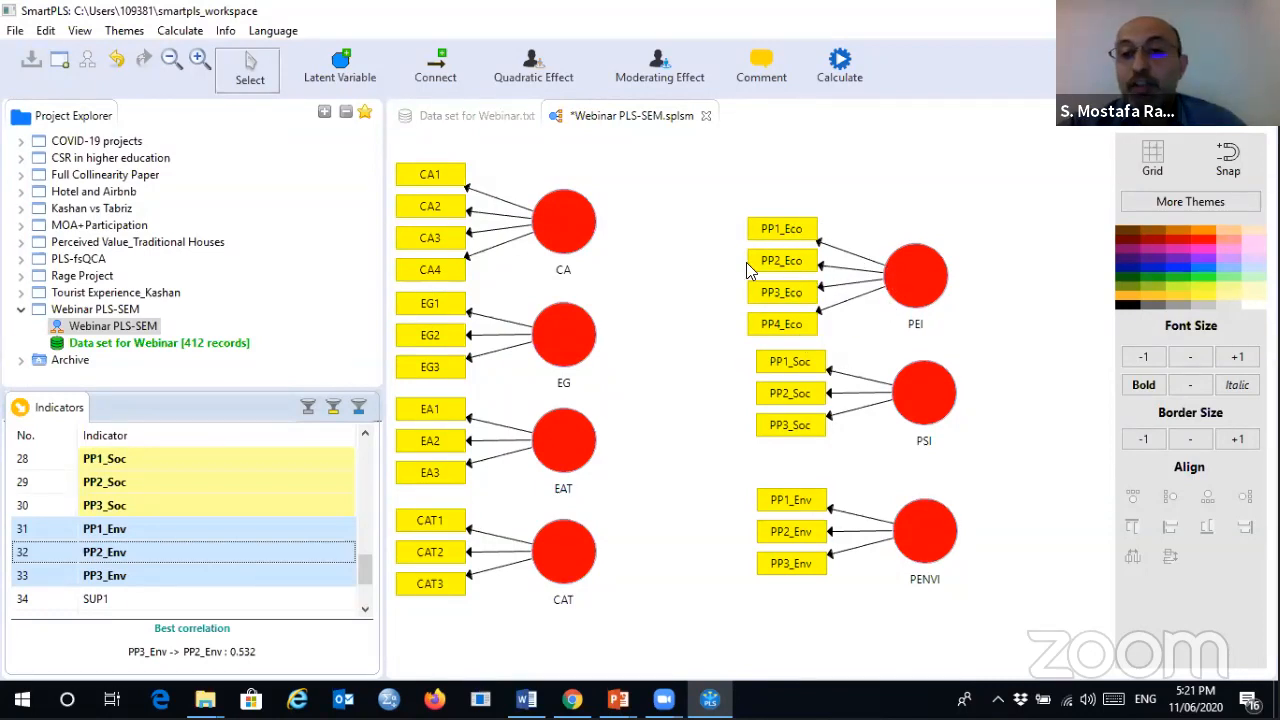
- Align the PEI construct's indicators to the right side of its circle
left_click(922, 268)
right_click(922, 276)
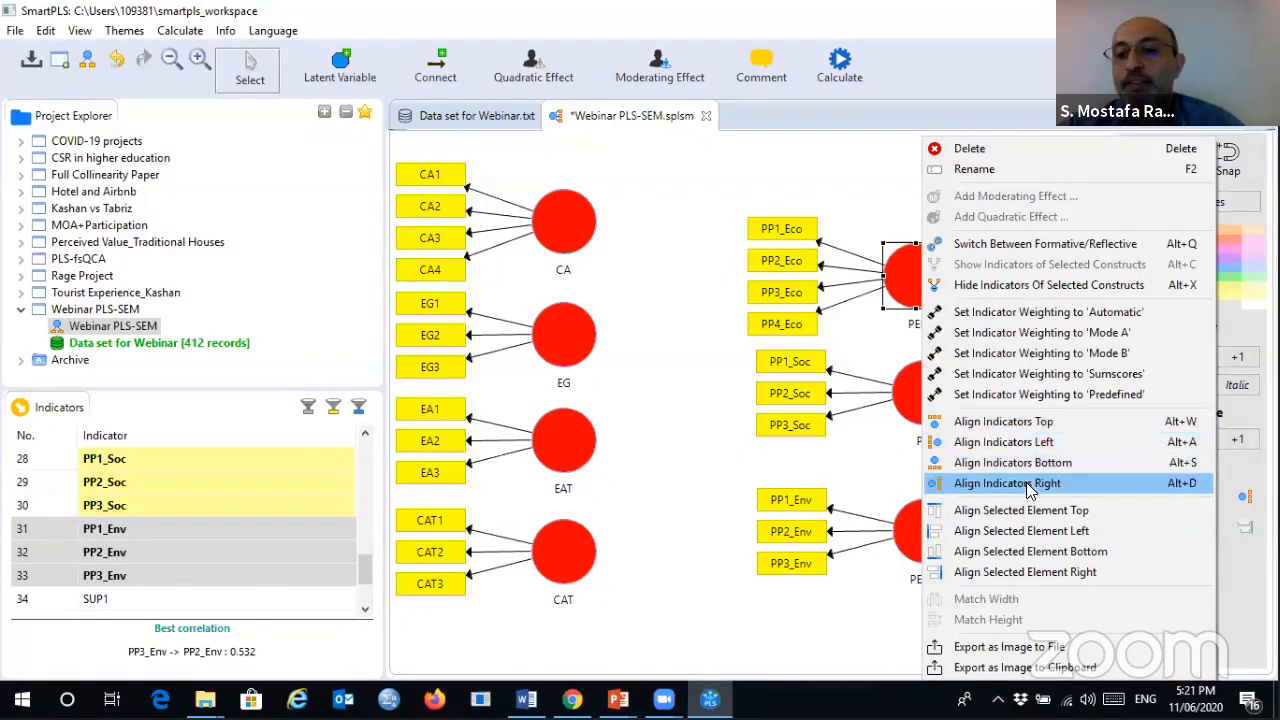
left_click(912, 320)
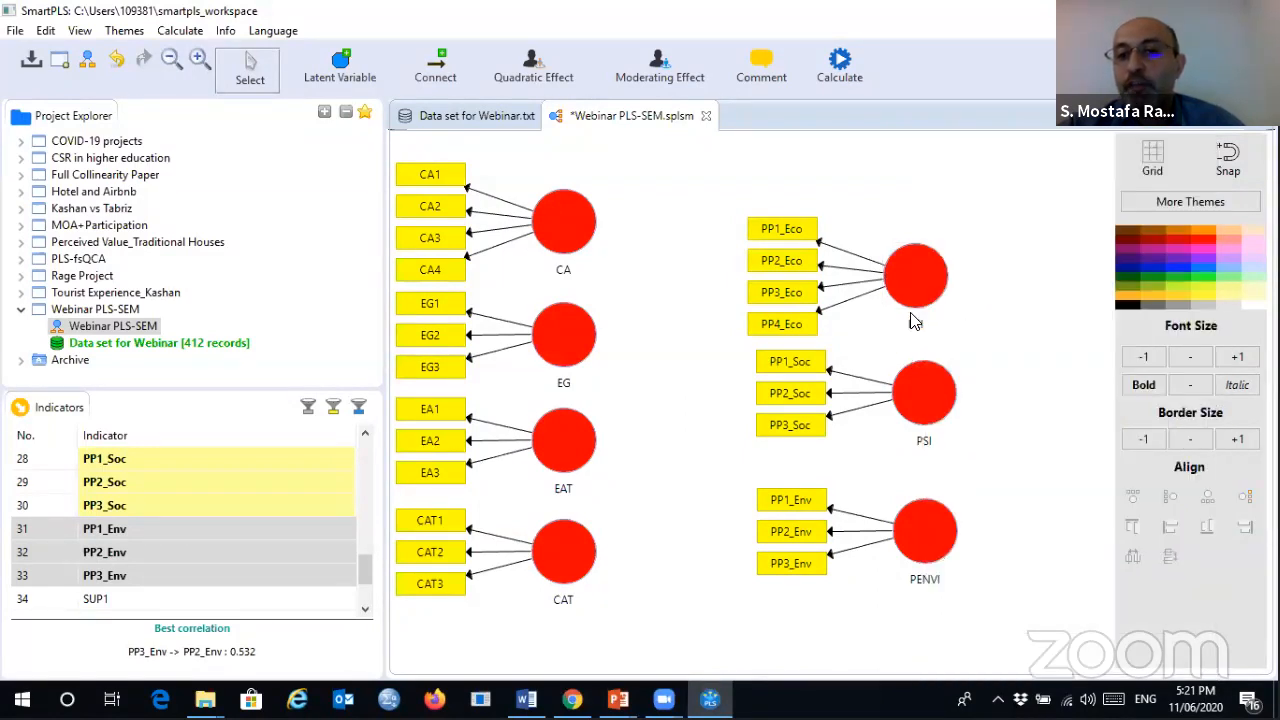
right_click(915, 269)
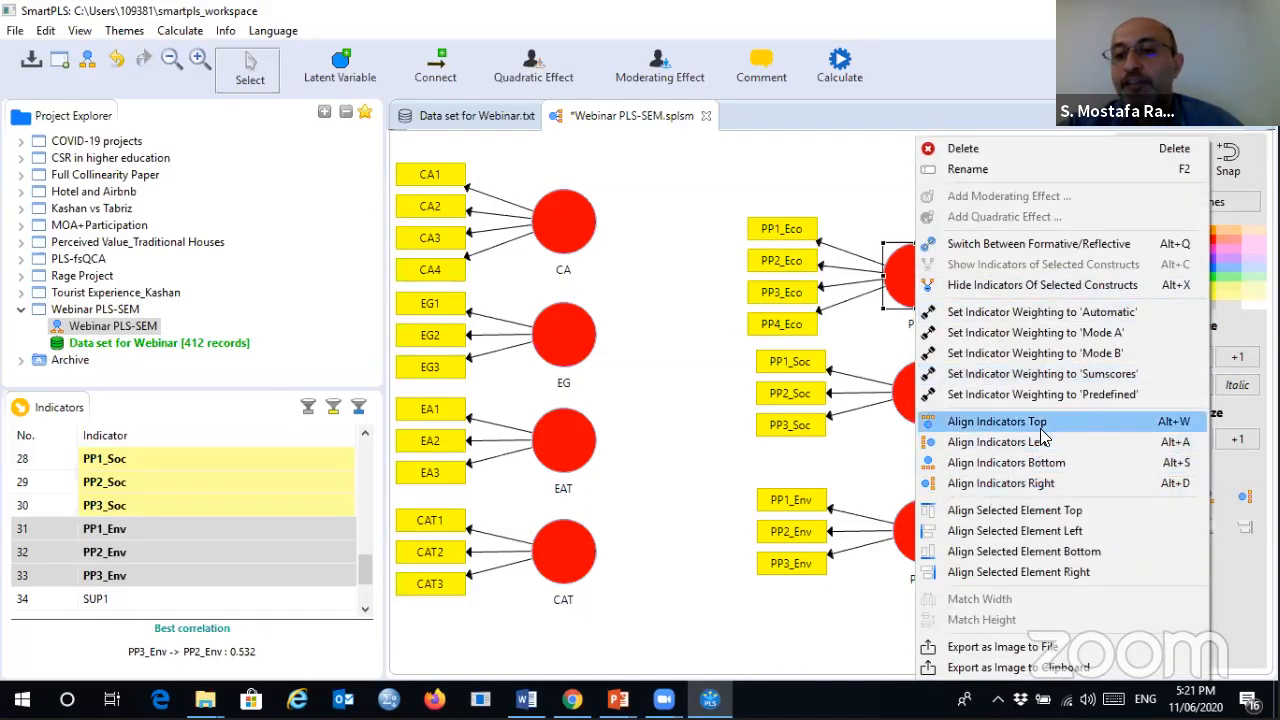
left_click(1050, 485)
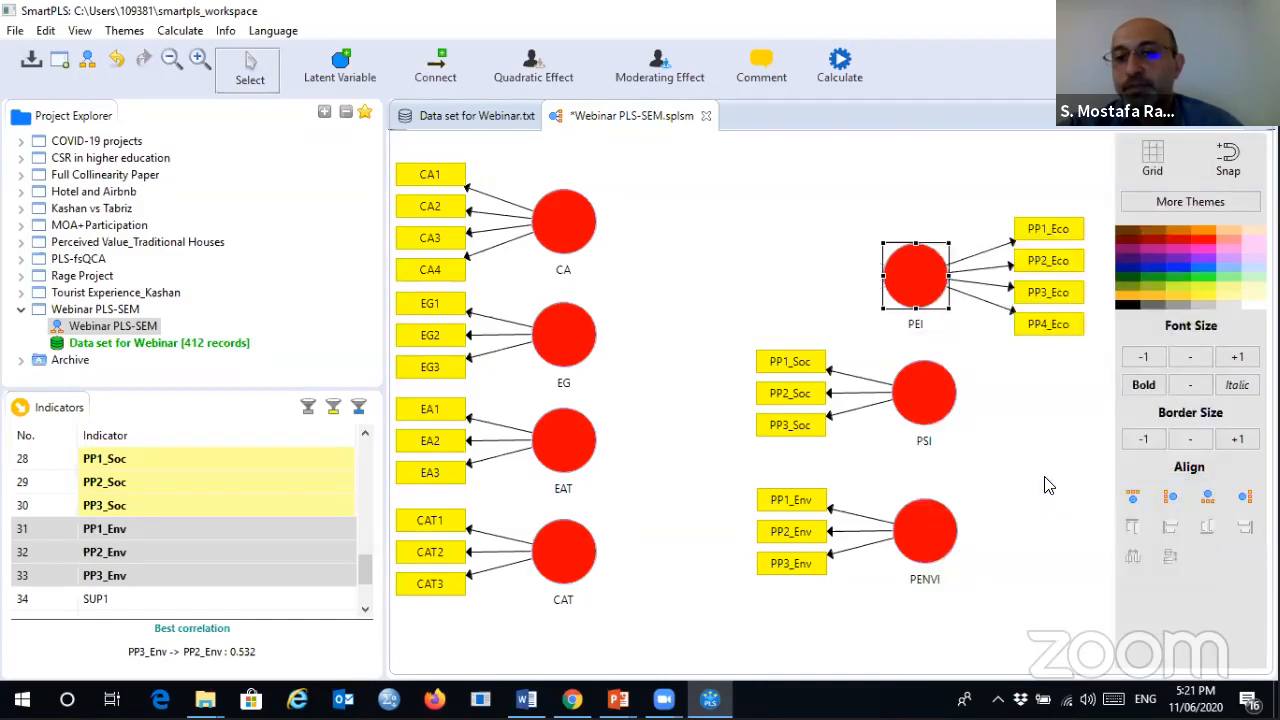
- Align the indicators of the PSI and PENVI constructs to the right side of their circles
right_click(925, 398)
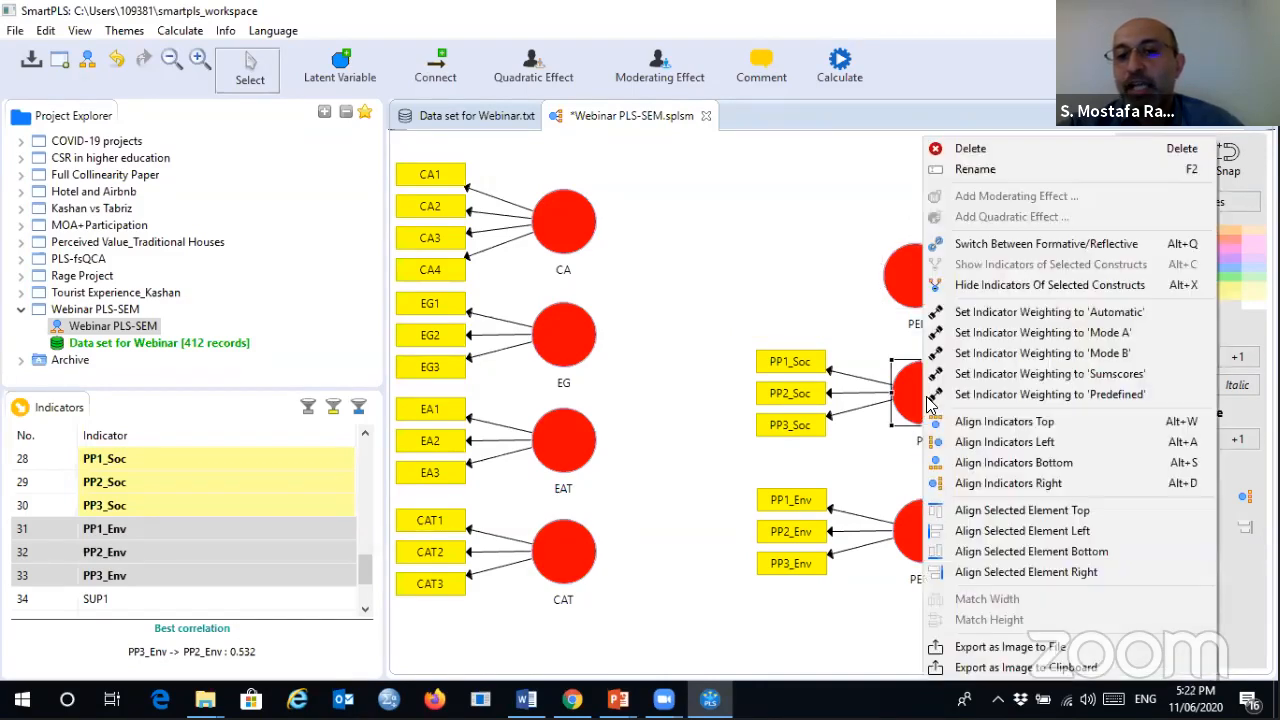
left_click(1008, 485)
left_click(926, 528)
right_click(926, 528)
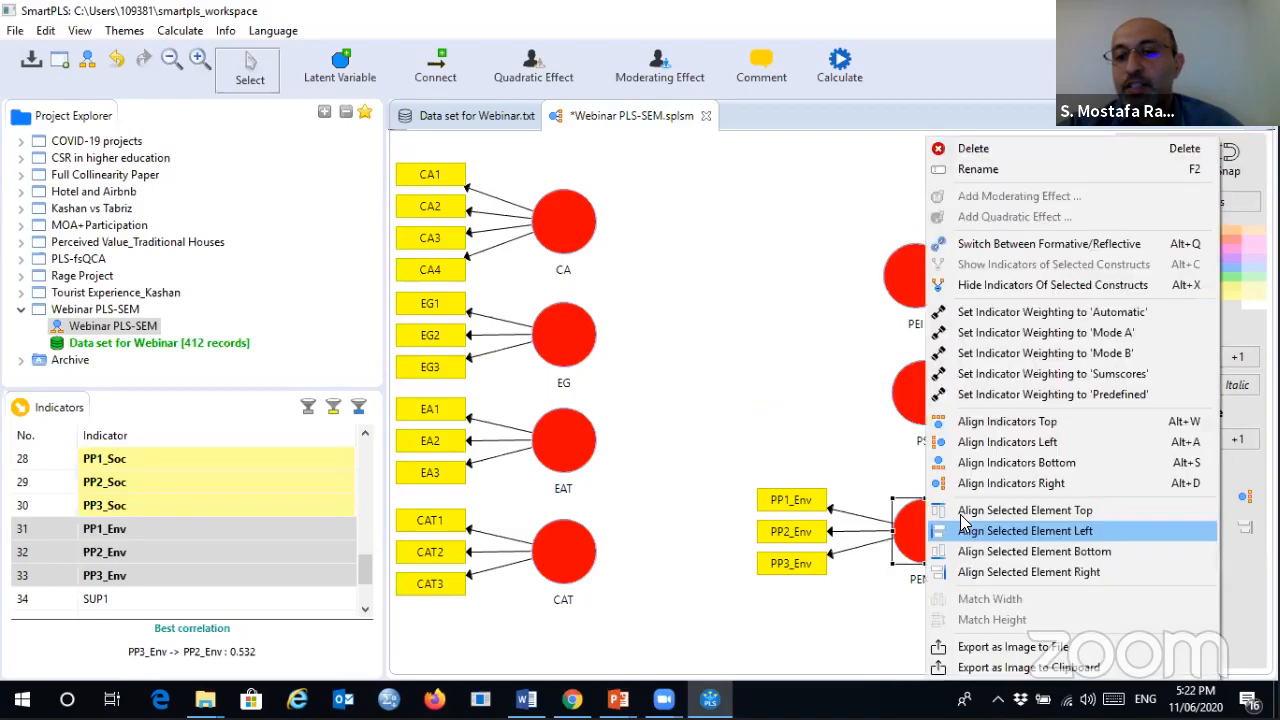
left_click(996, 485)
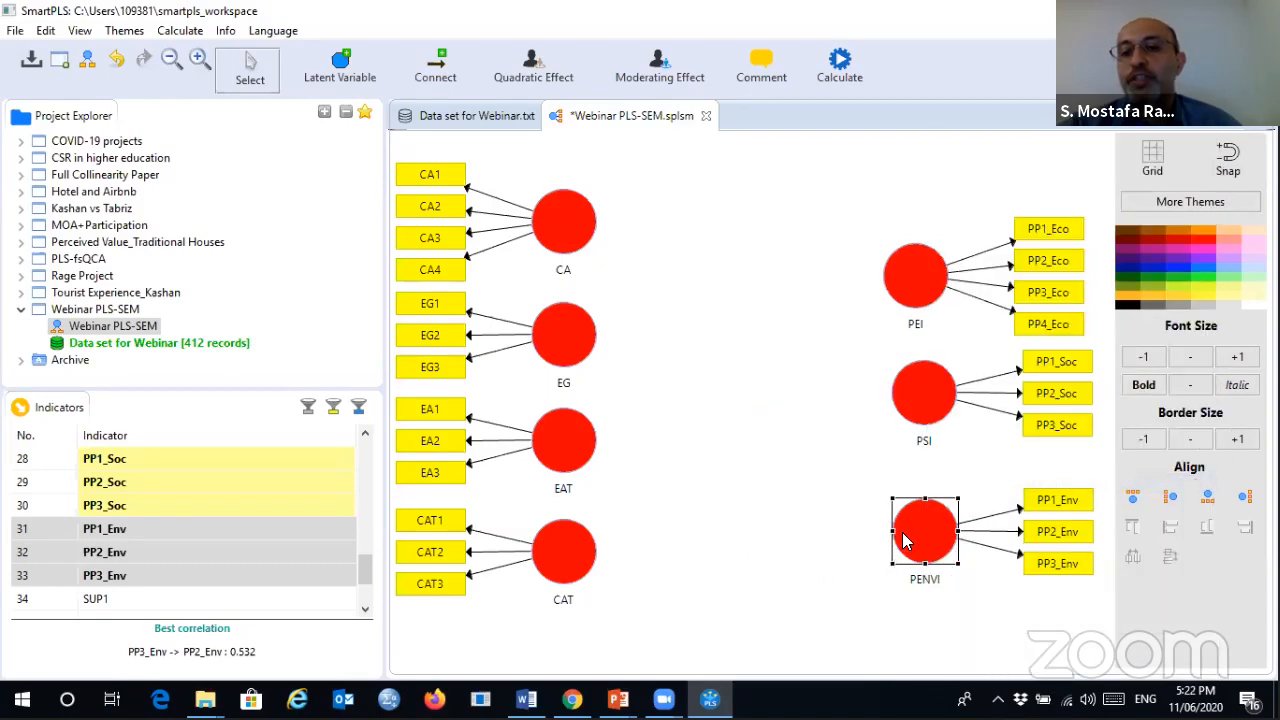
- Shift the PENVI construct slightly so it lines up better beneath the PEI and PSI constructs
left_click_drag(897, 536, 890, 534)
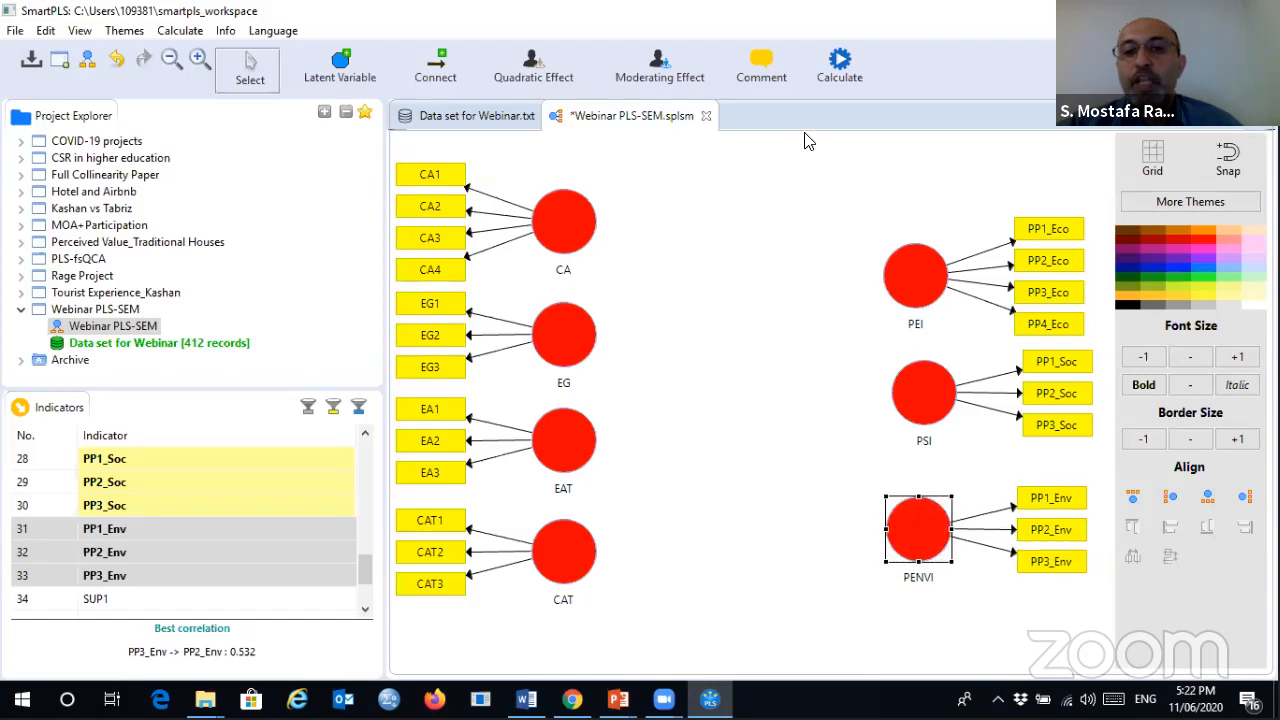
left_click(841, 157)
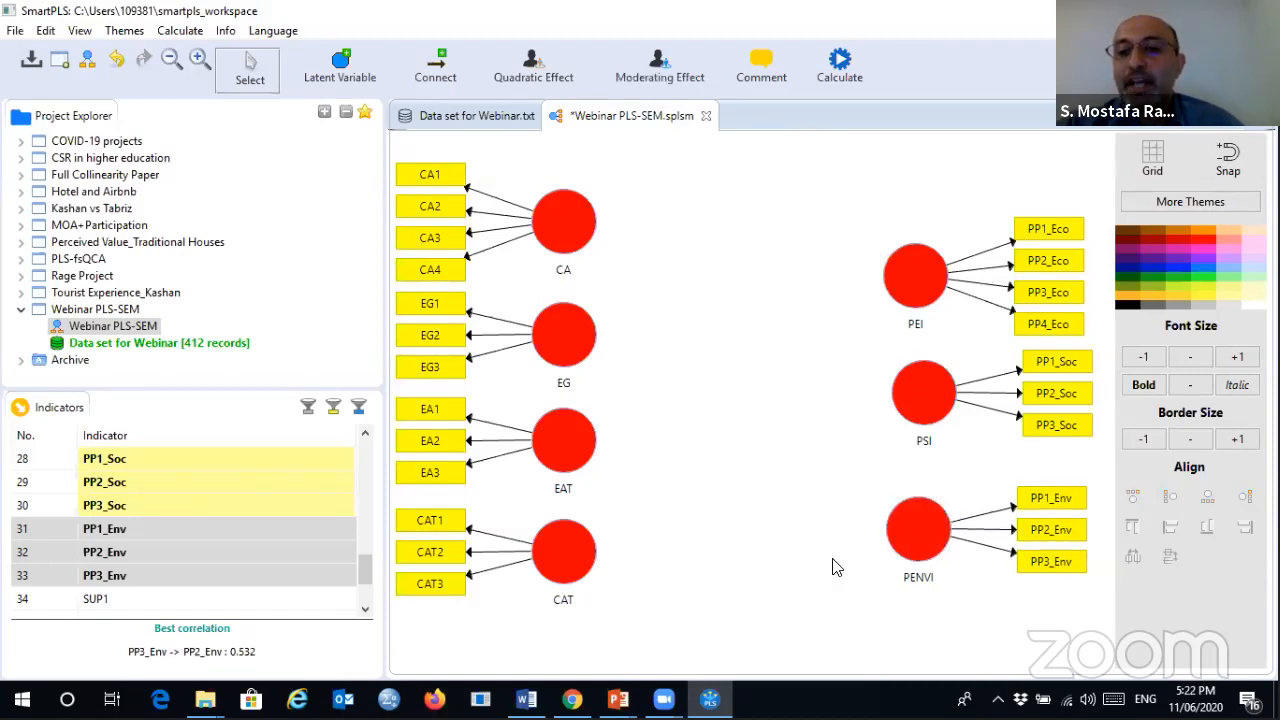
left_click(913, 545)
left_click_drag(913, 545, 916, 551)
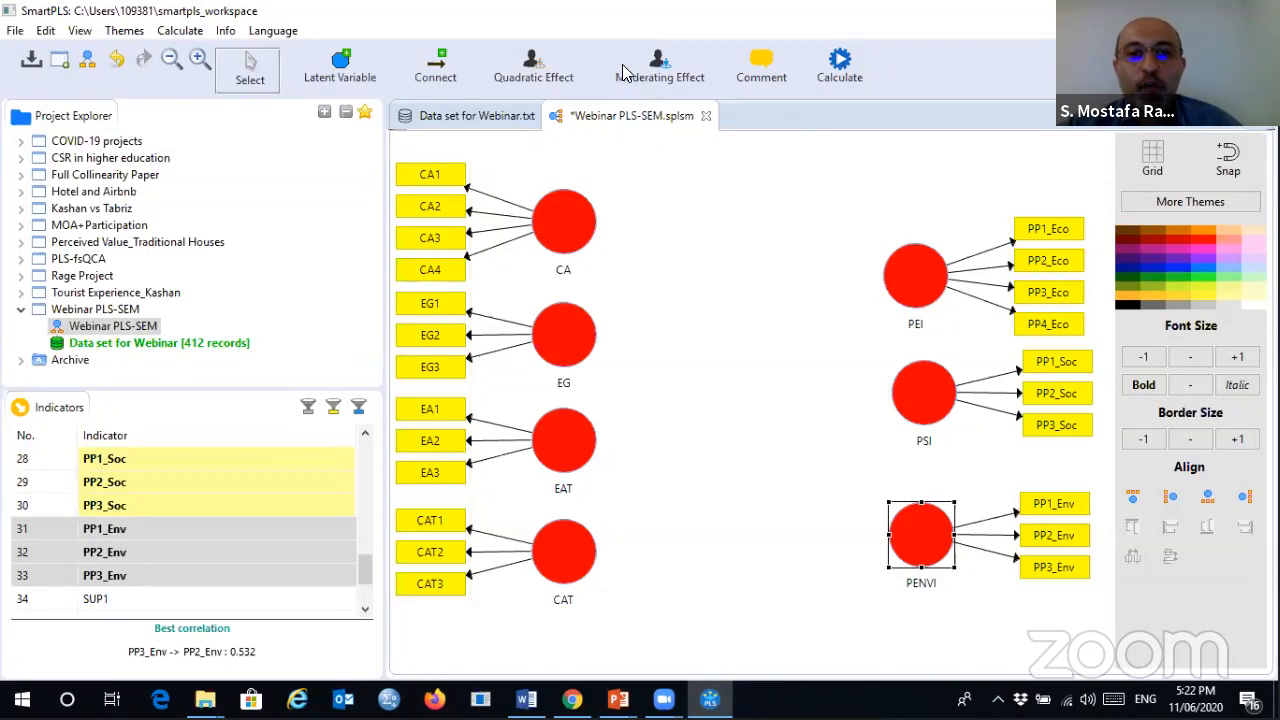
- Connect the CA construct with paths to PEI, PSI and PENVI
left_click(440, 72)
mouse_move(565, 222)
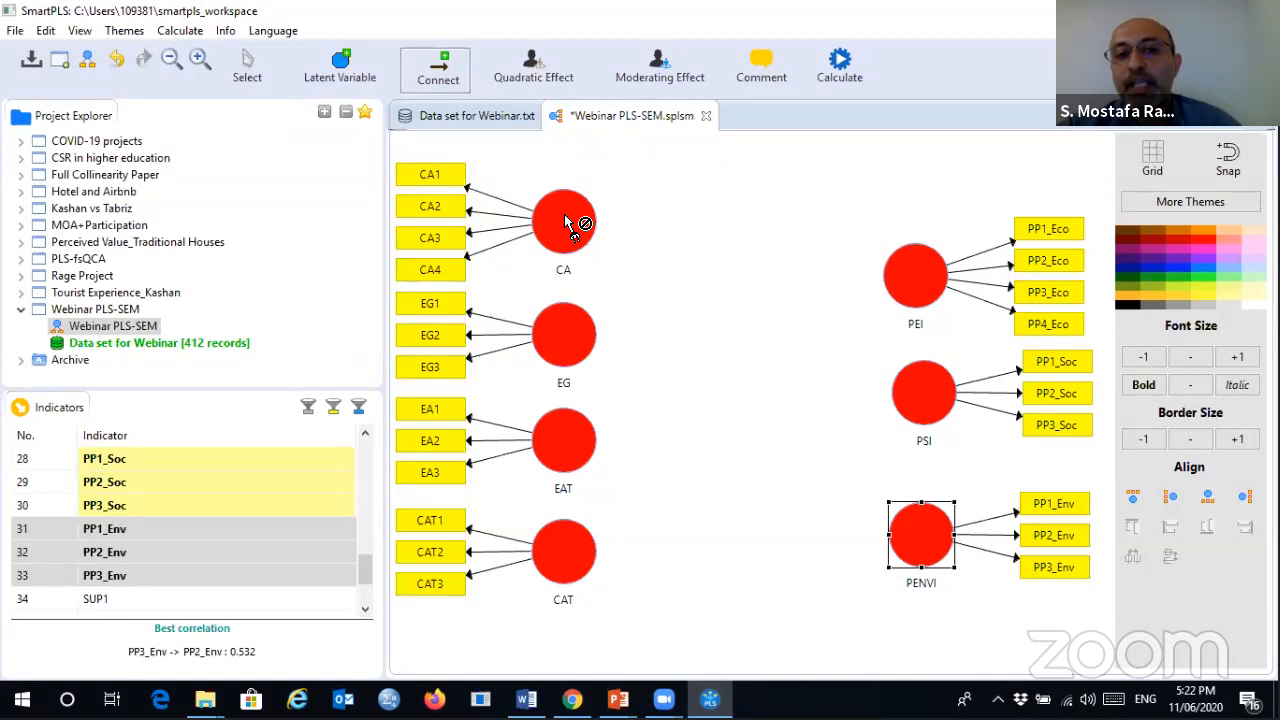
left_click(570, 222)
left_click(912, 278)
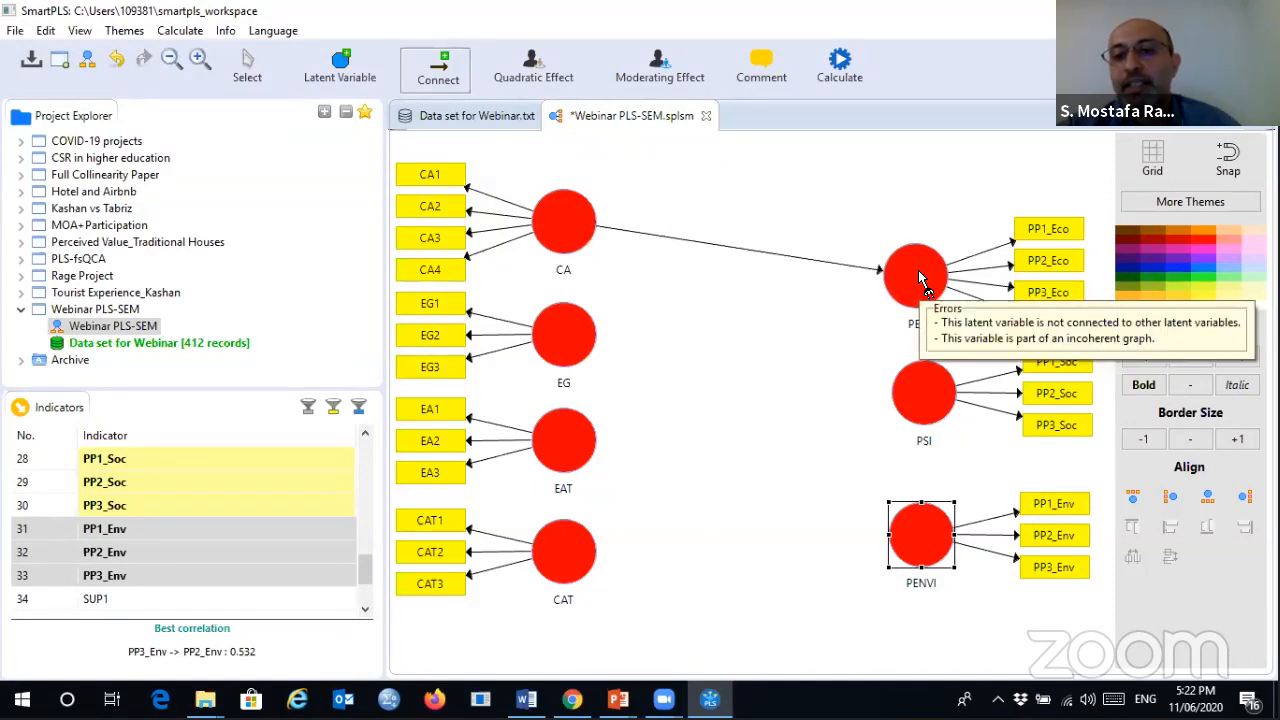
left_click(578, 218)
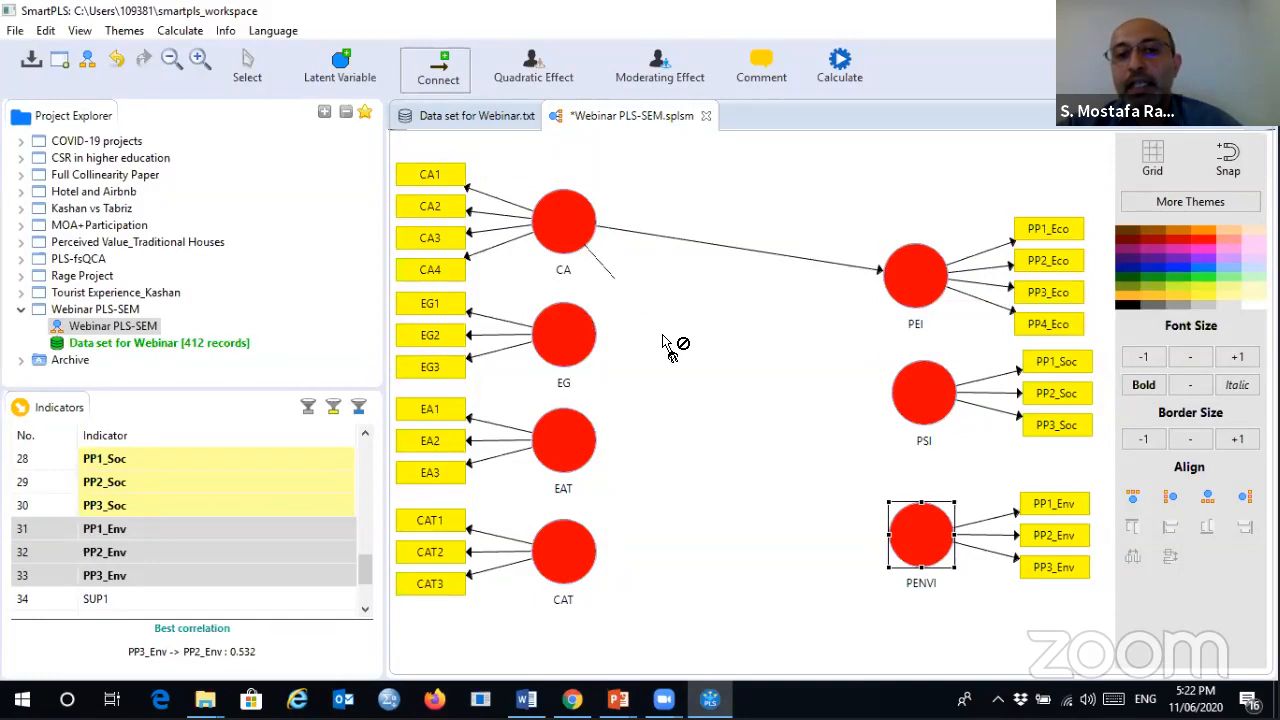
left_click(948, 392)
left_click(550, 218)
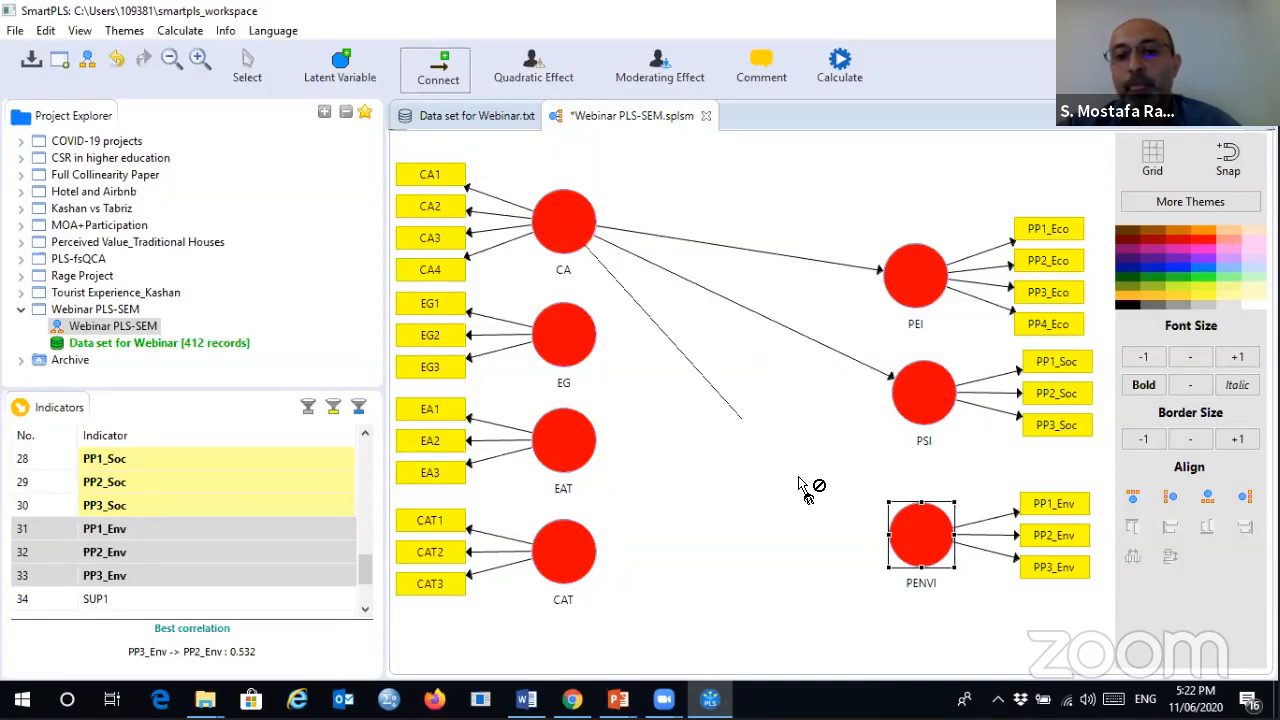
left_click(915, 548)
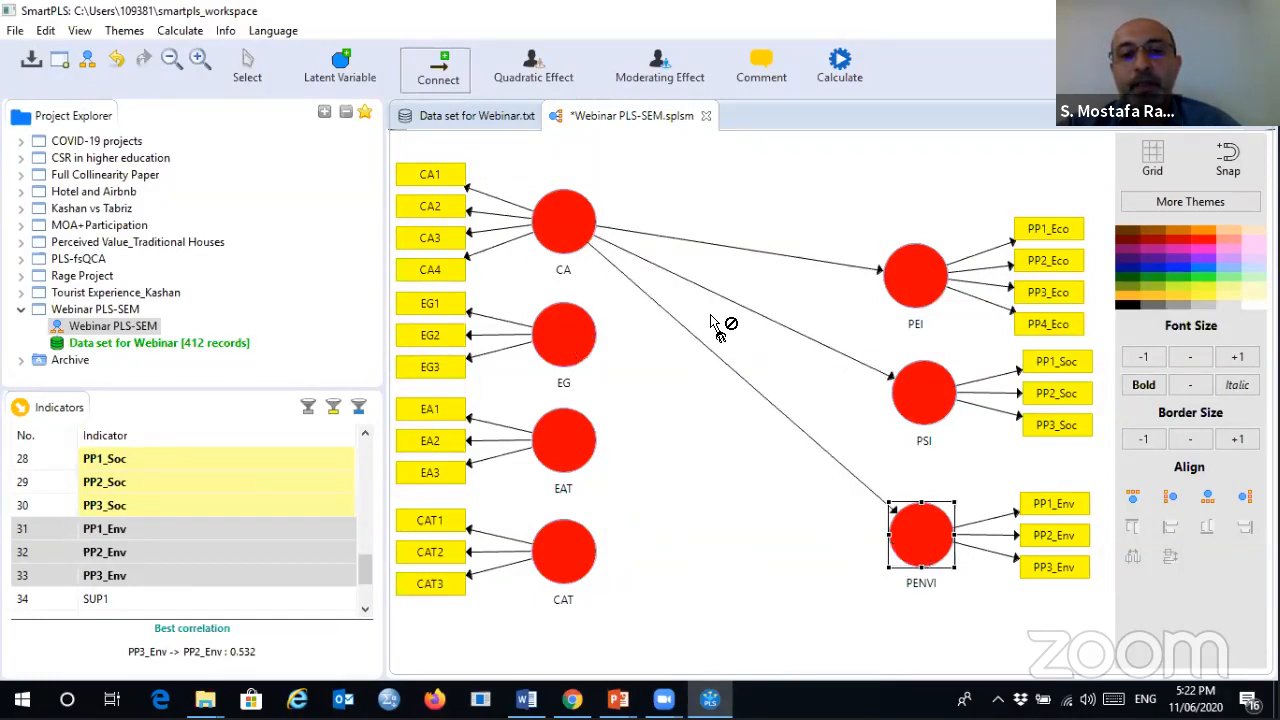
- Draw structural paths from the EG construct to PEI, PSI and PENVI
left_click(906, 278)
left_click(566, 328)
left_click(918, 395)
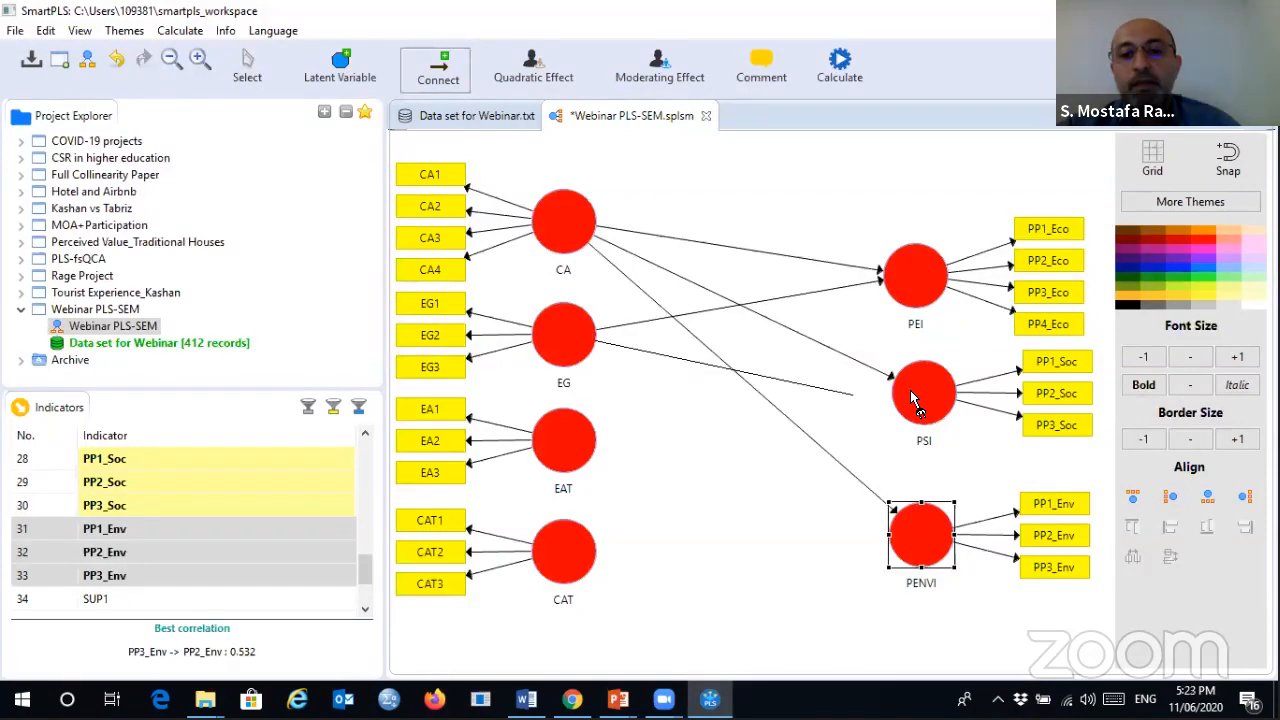
left_click(580, 342)
left_click(926, 532)
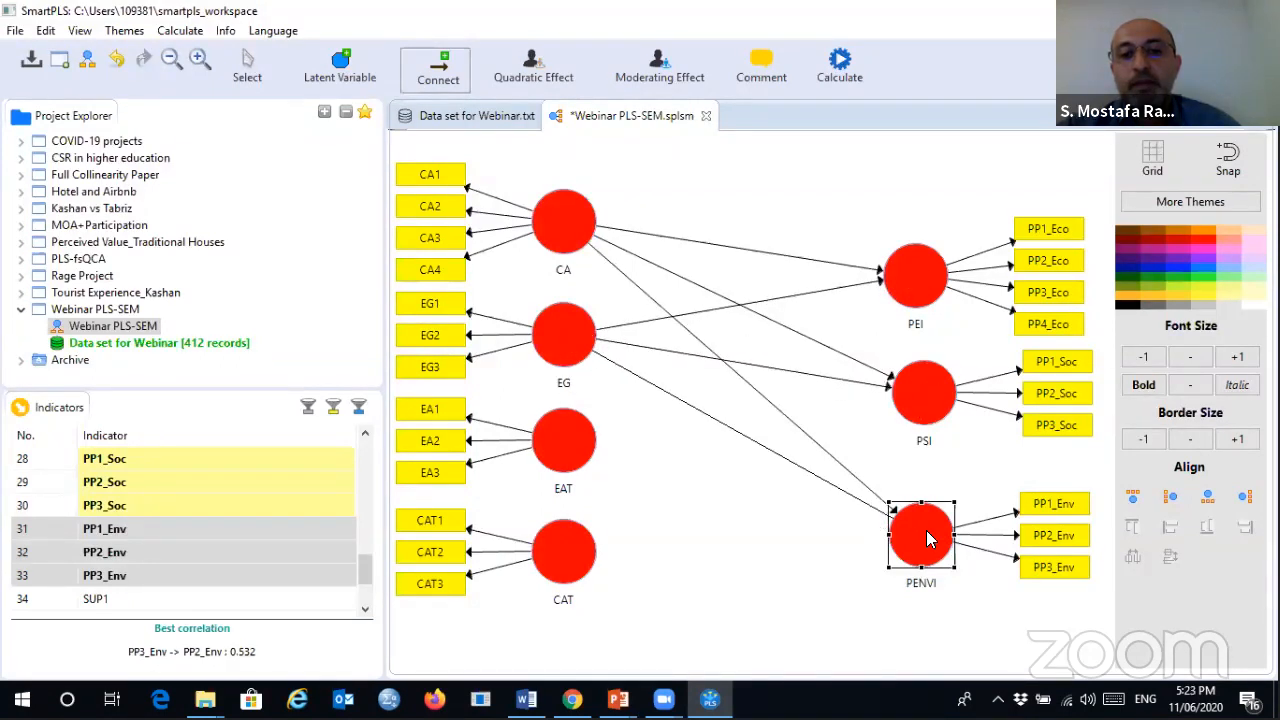
- Draw structural paths from the EAT construct to PEI, PSI and PENVI
left_click(558, 432)
left_click(903, 280)
left_click(550, 440)
left_click(880, 418)
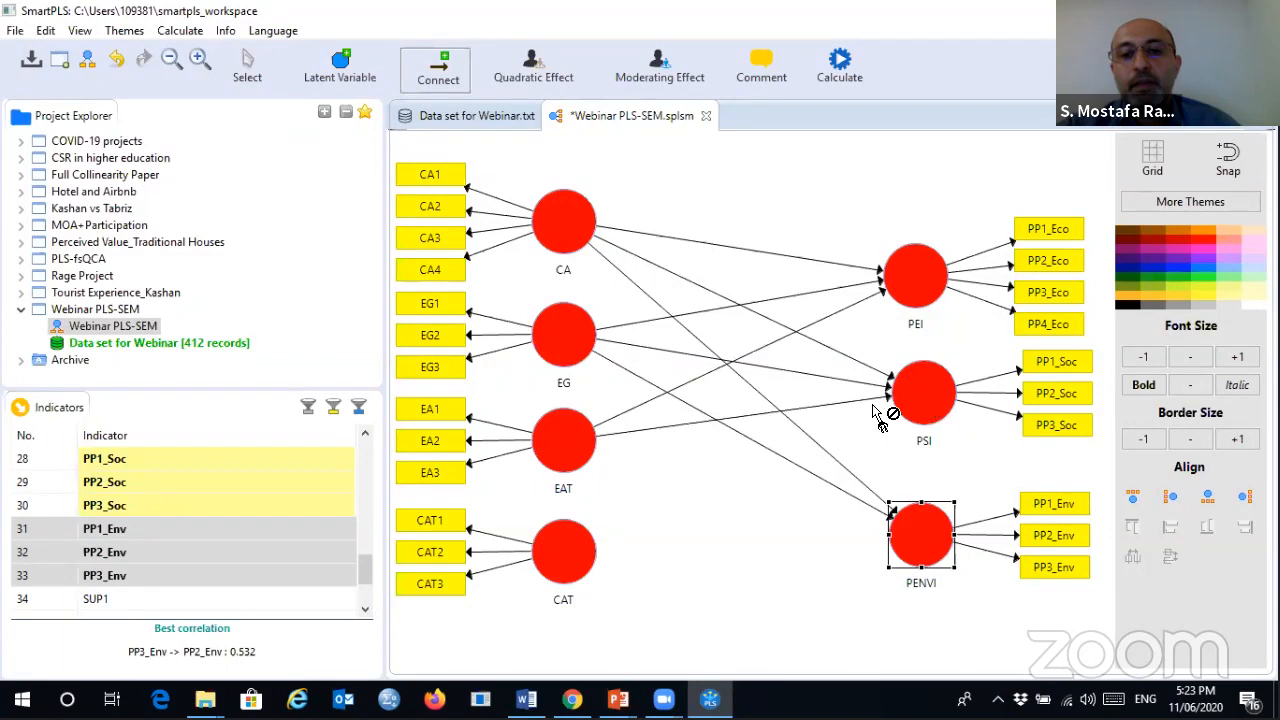
left_click(556, 440)
left_click(882, 528)
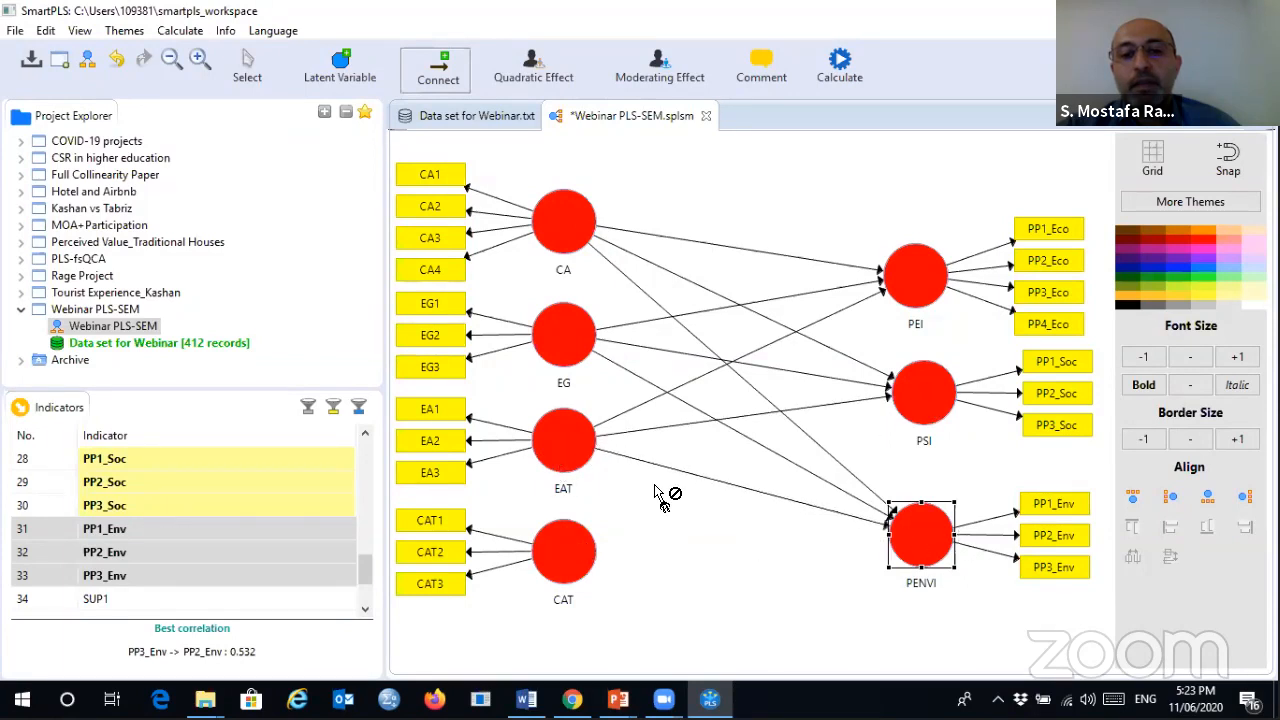
- Draw structural paths from the CAT construct to PEI, PSI and PENVI, and leave the Connect mode with nothing selected
left_click(565, 545)
left_click(905, 278)
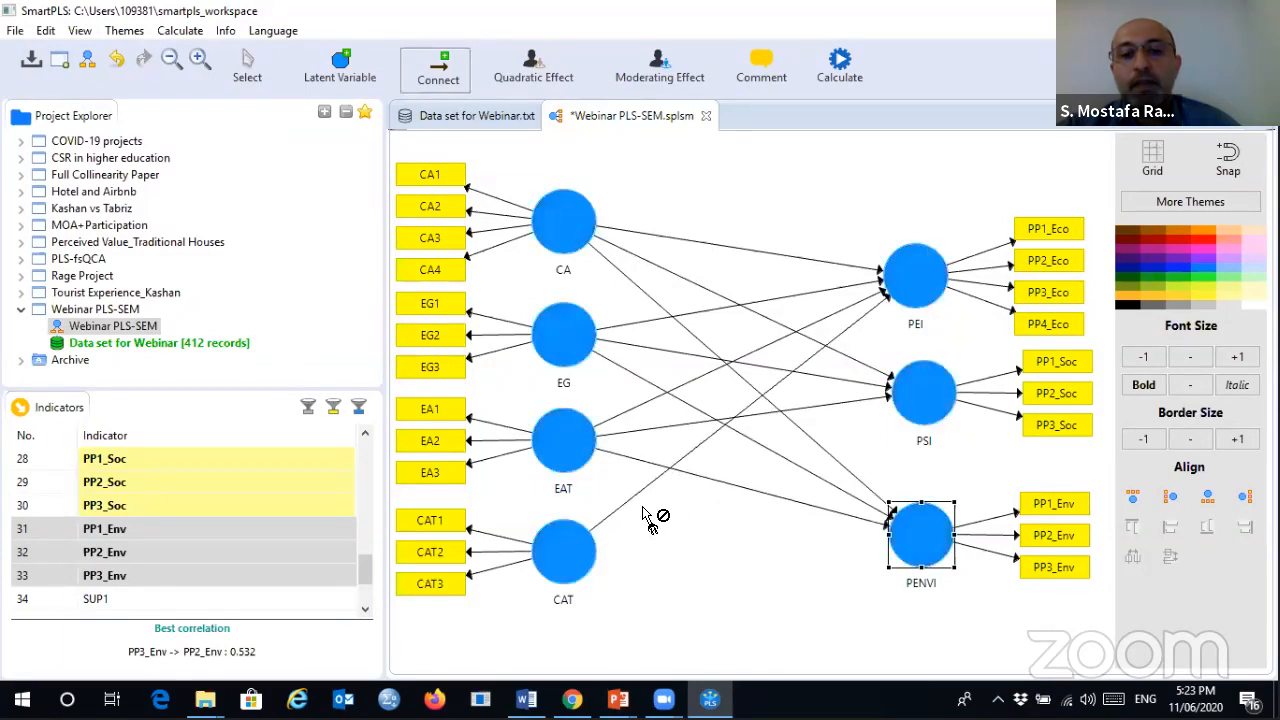
left_click(561, 543)
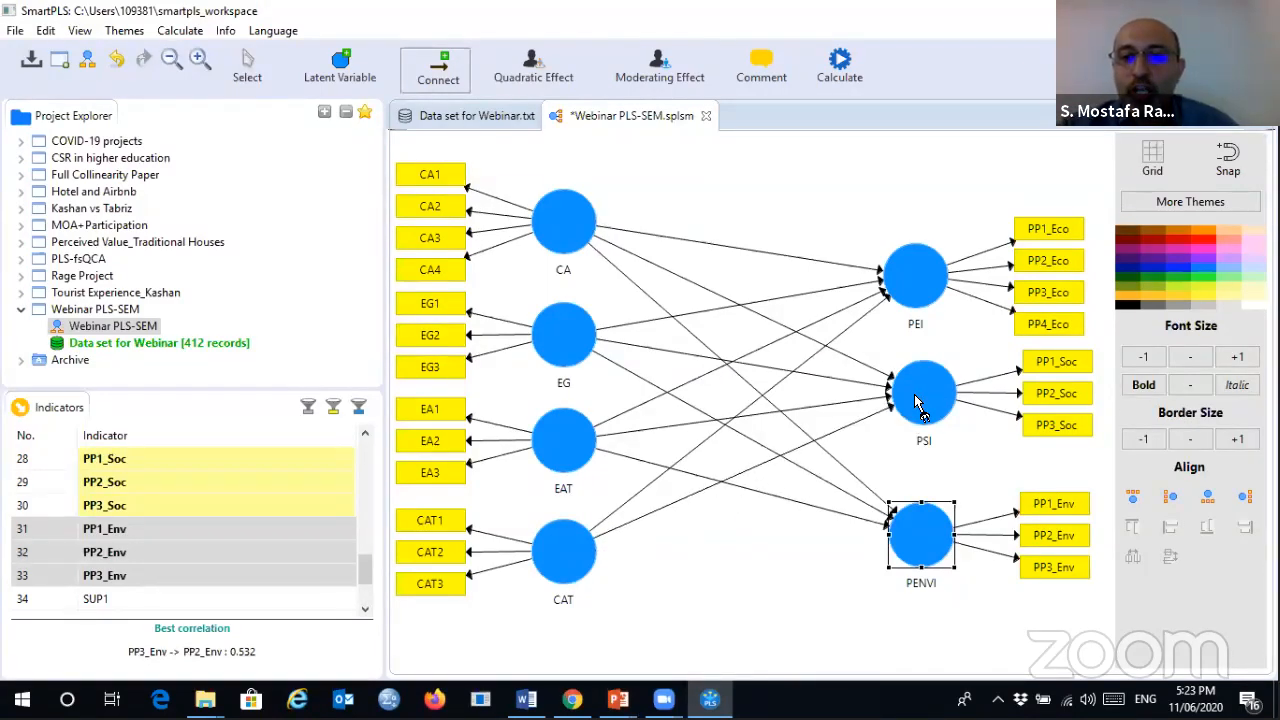
left_click(916, 545)
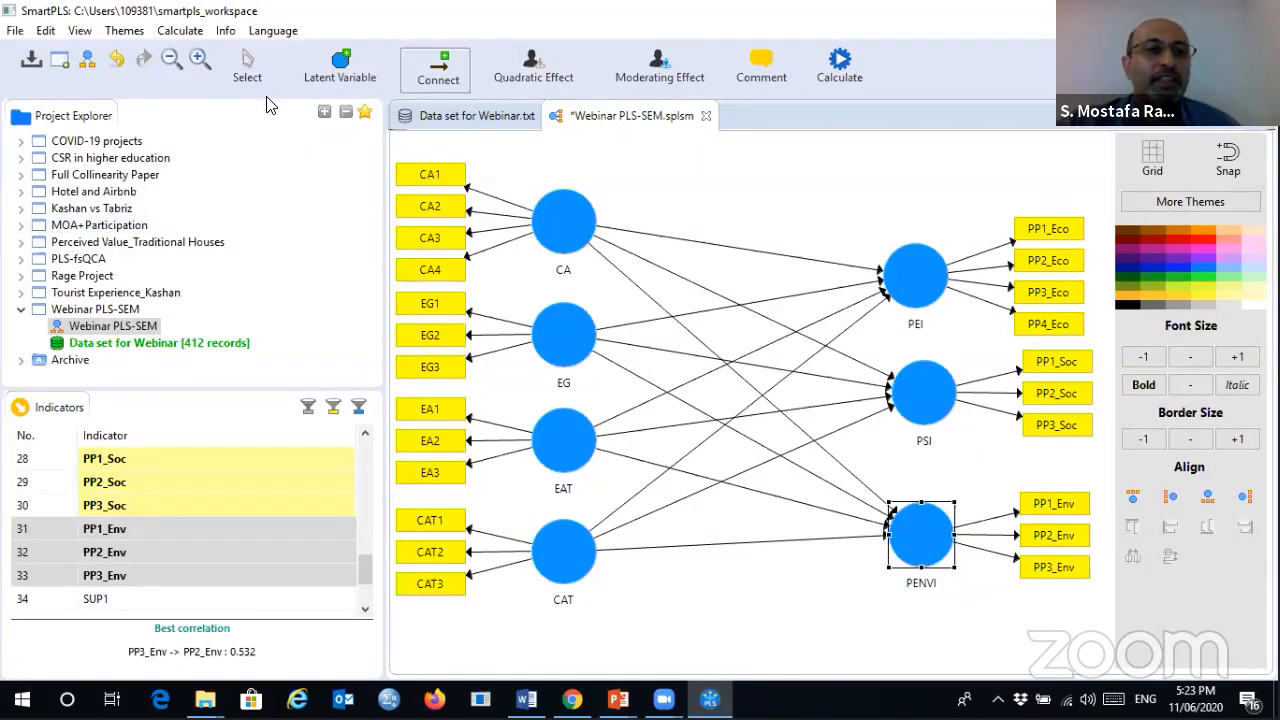
left_click(248, 68)
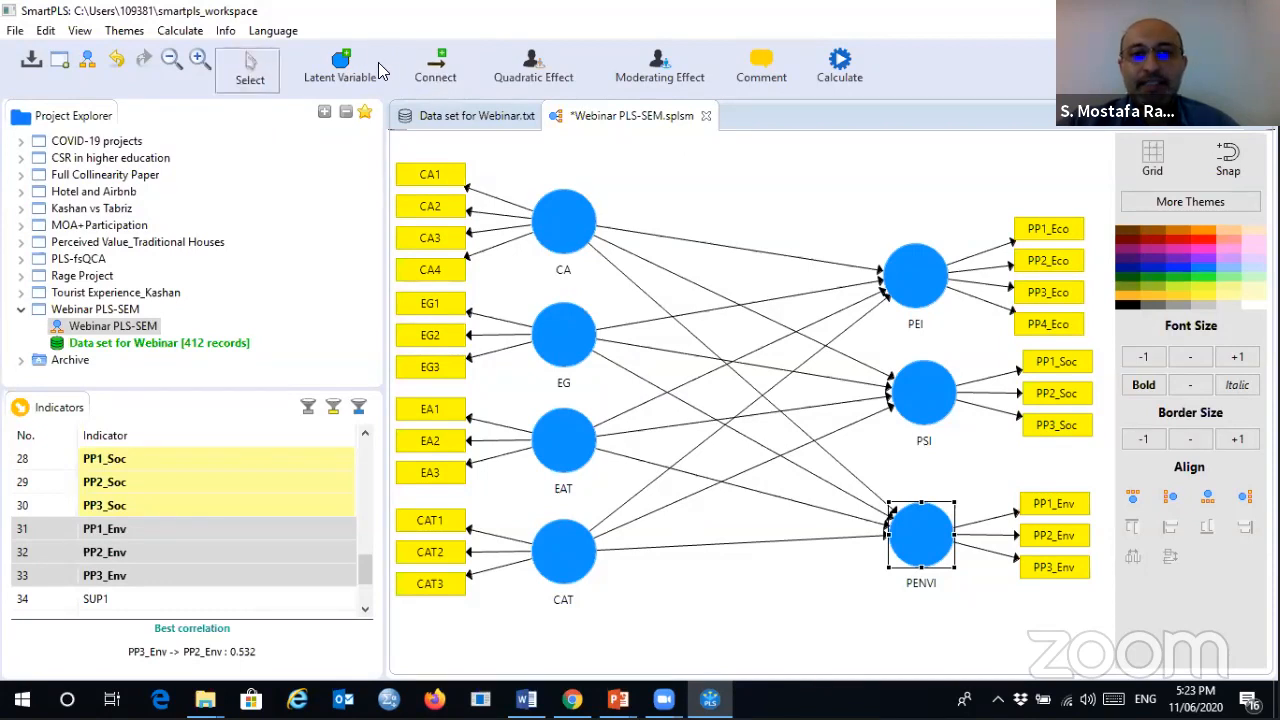
left_click(778, 183)
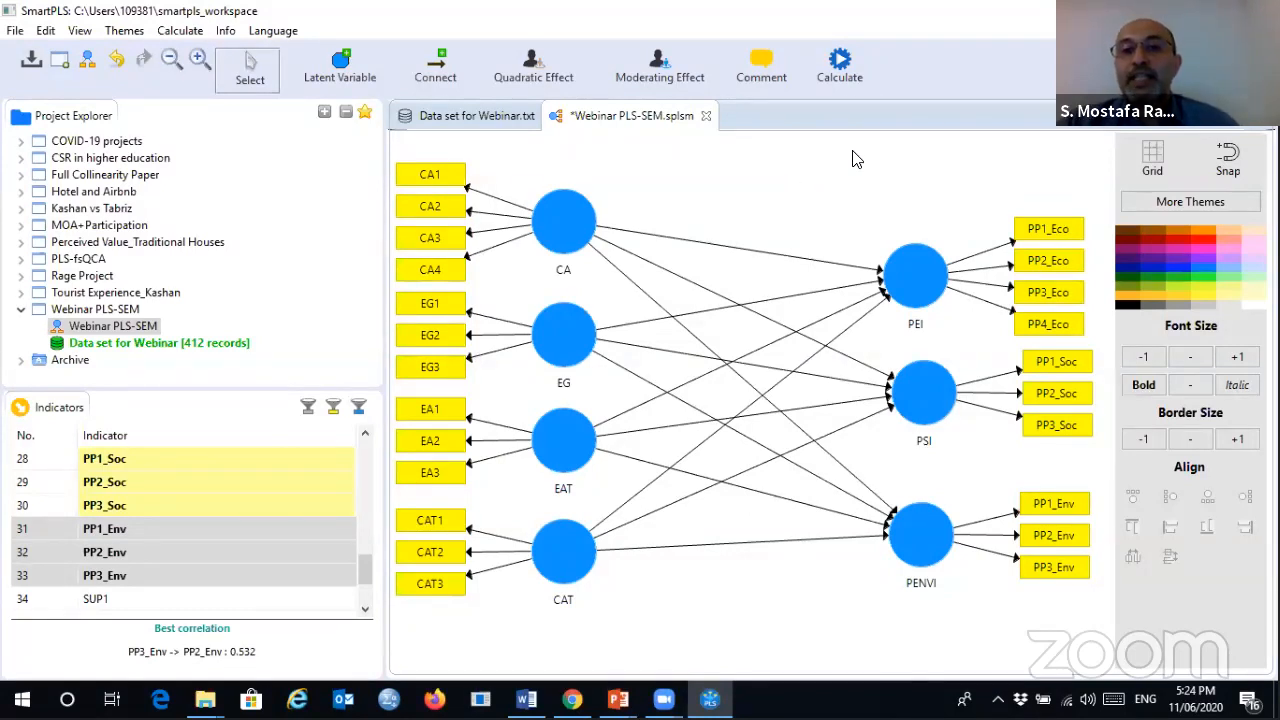
- Run the PLS Algorithm on the model with its default settings, opening the full report after calculation
left_click(840, 64)
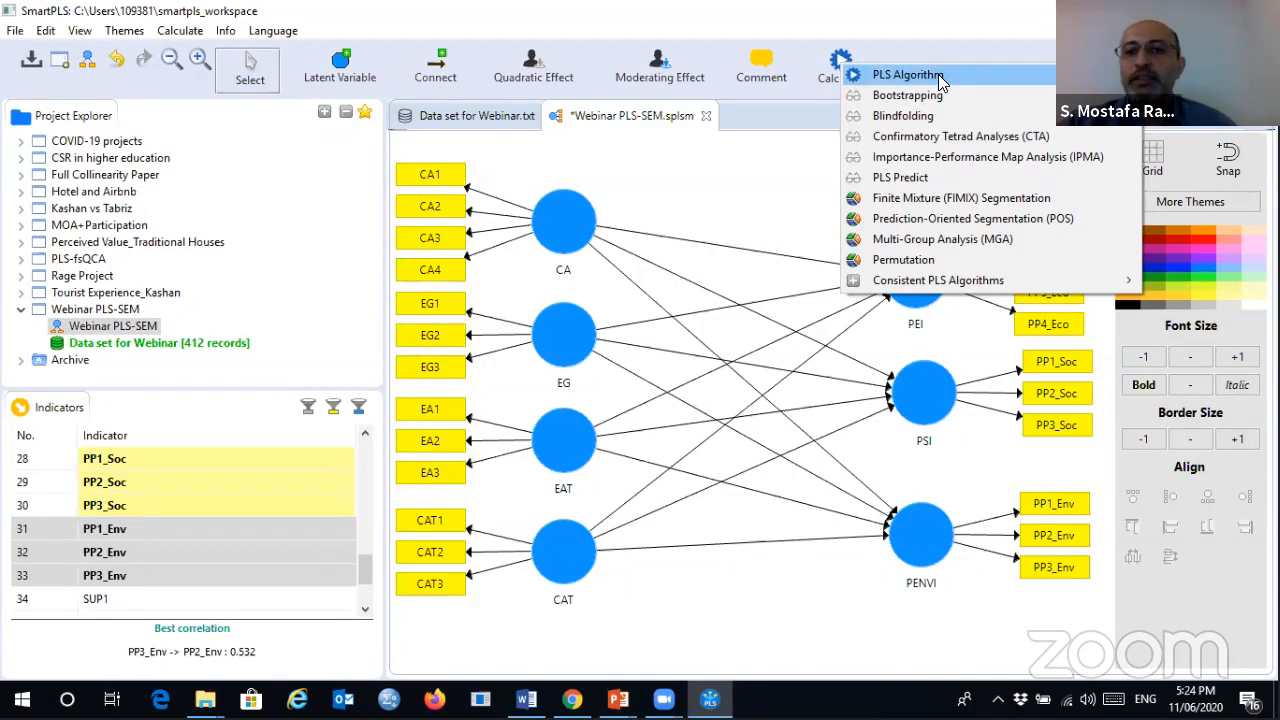
left_click(940, 77)
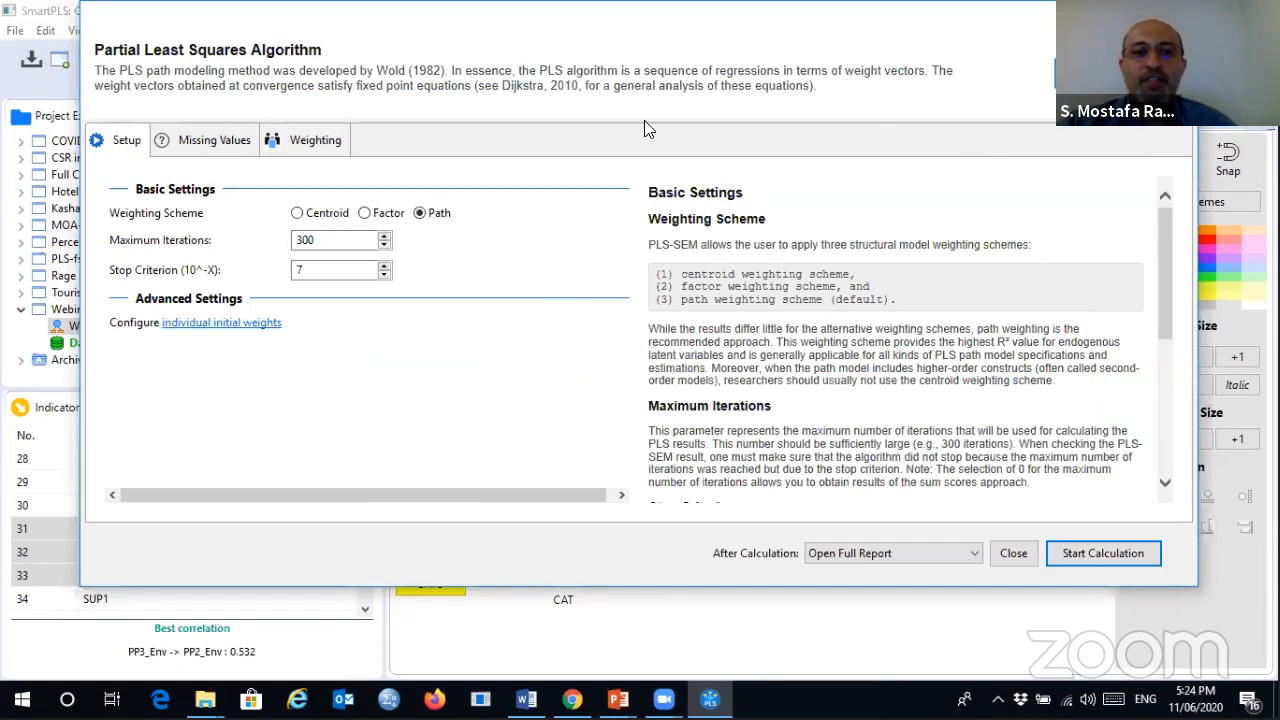
left_click(1103, 555)
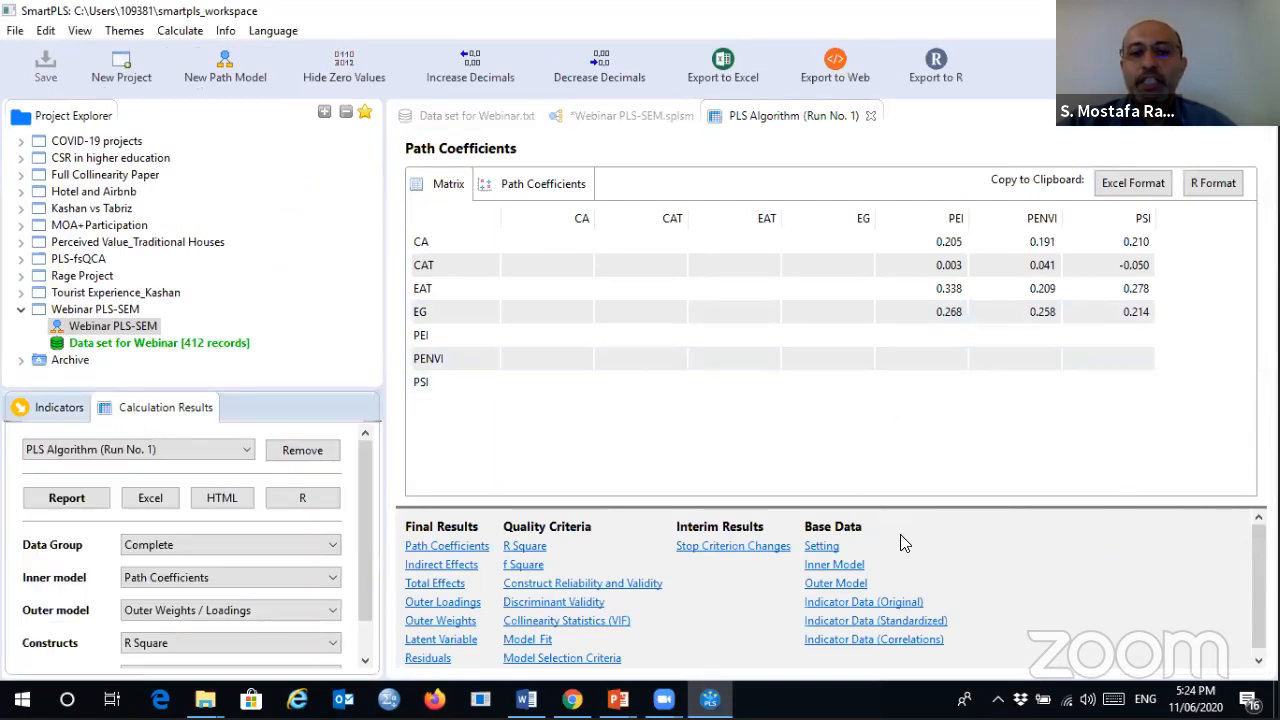
- Review the path coefficients report and the loadings, path coefficients and R Square values on the model diagram, then return to the report
scroll(900, 534, "down", 1)
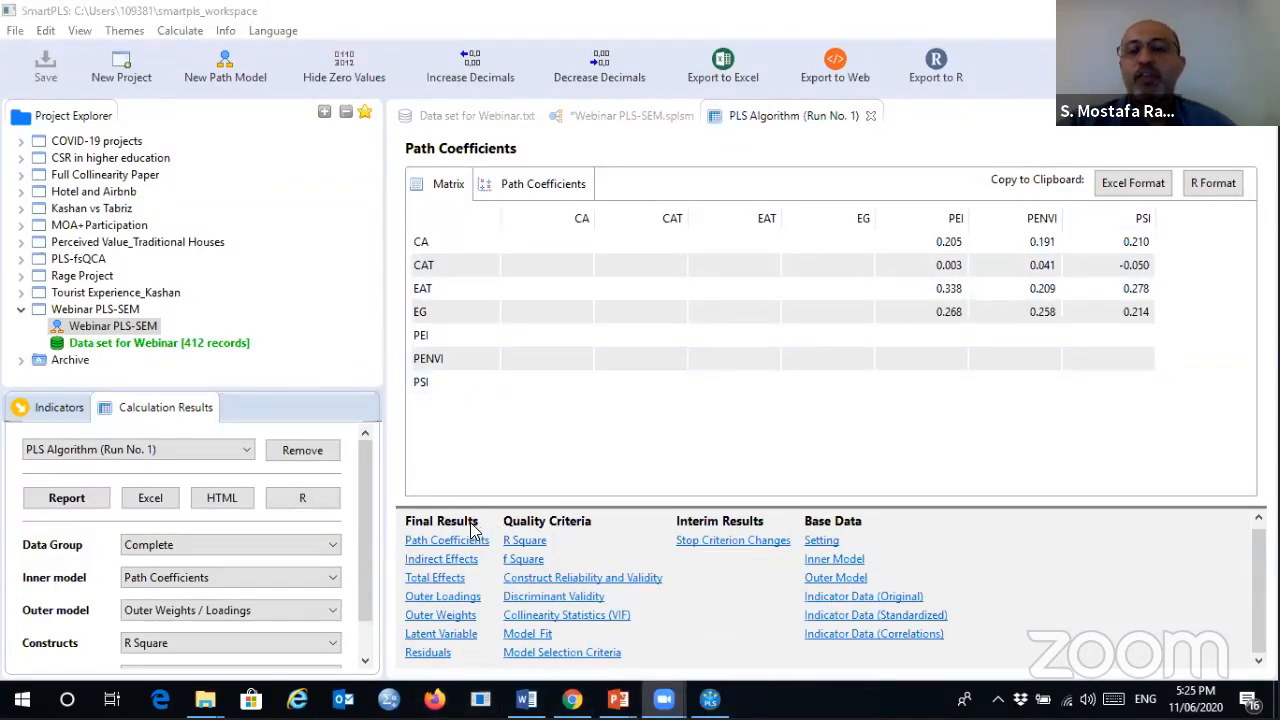
left_click(590, 120)
left_click(590, 120)
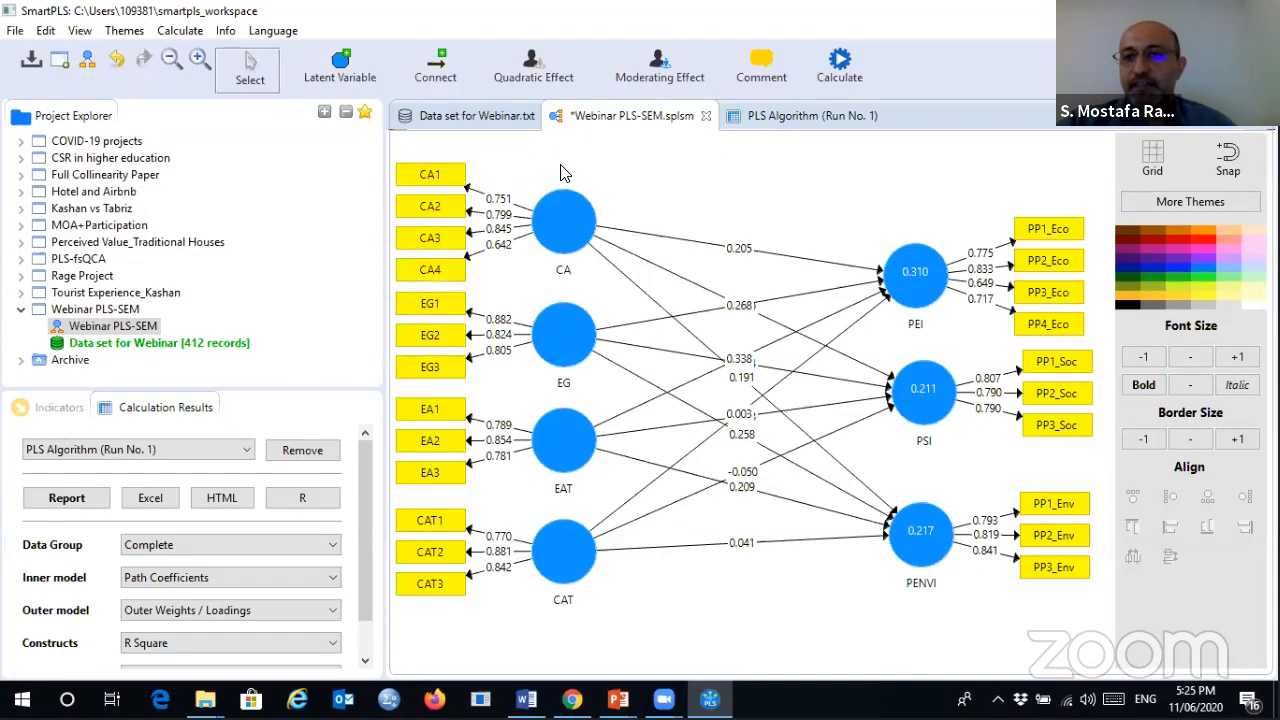
left_click(790, 120)
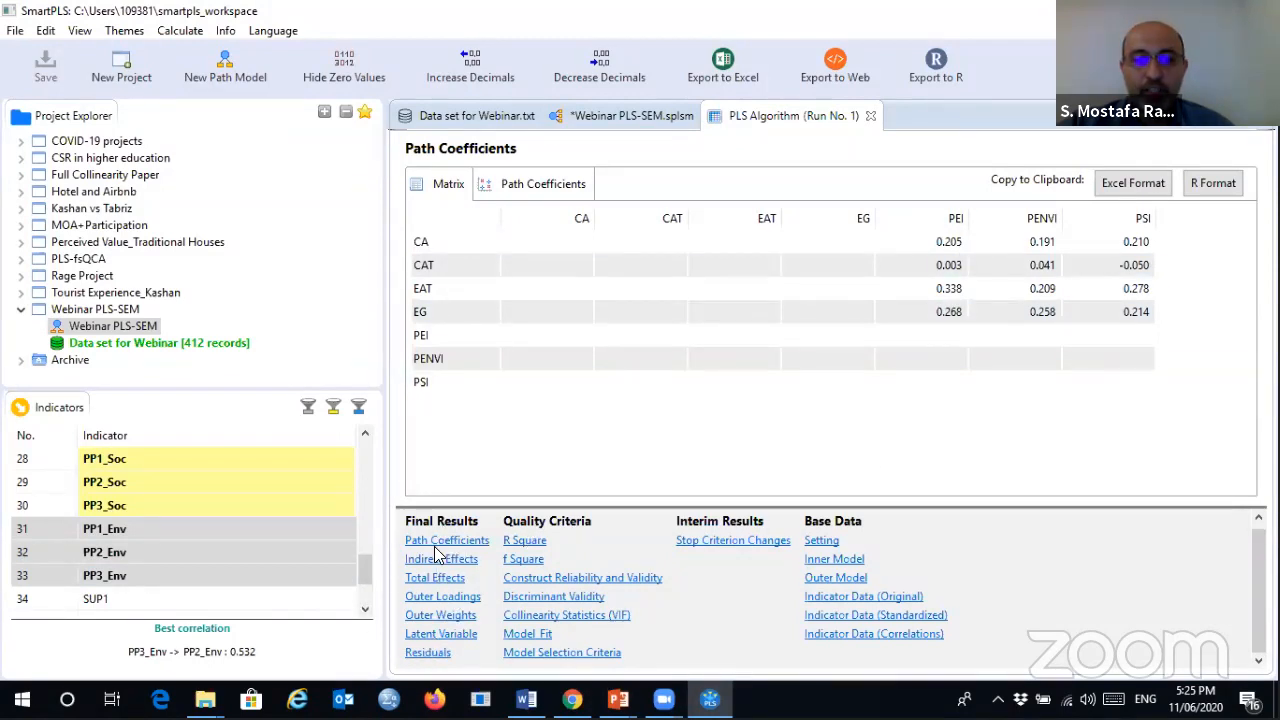
- Examine the Outer Loadings matrix in the PLS Algorithm report for all indicators from CA1 to PP4_Eco
left_click(443, 597)
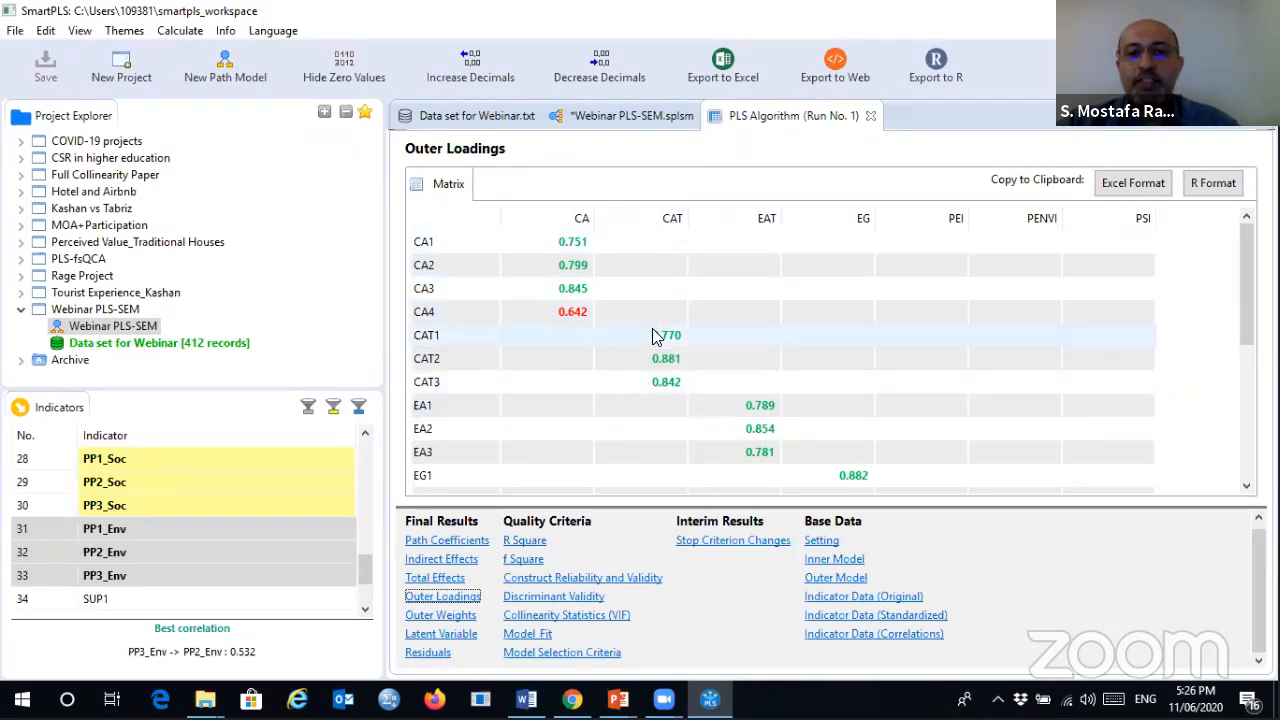
scroll(848, 410, "down", 1)
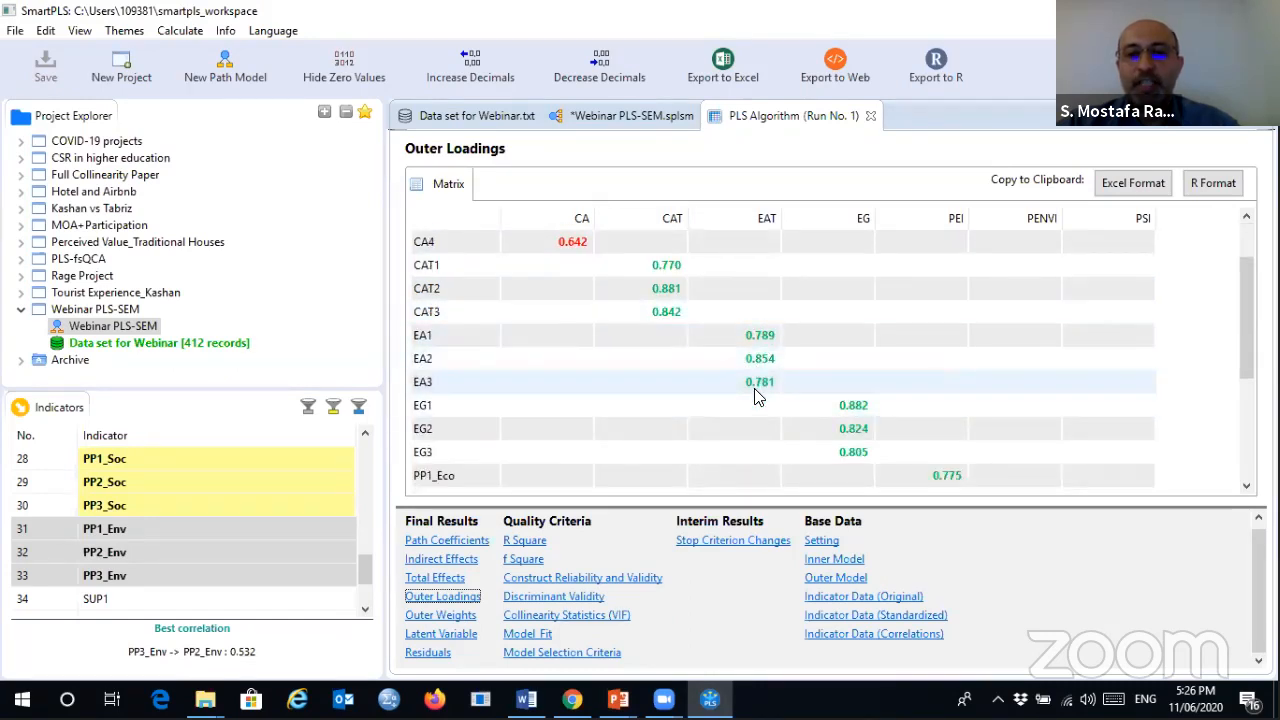
scroll(846, 400, "down", 1)
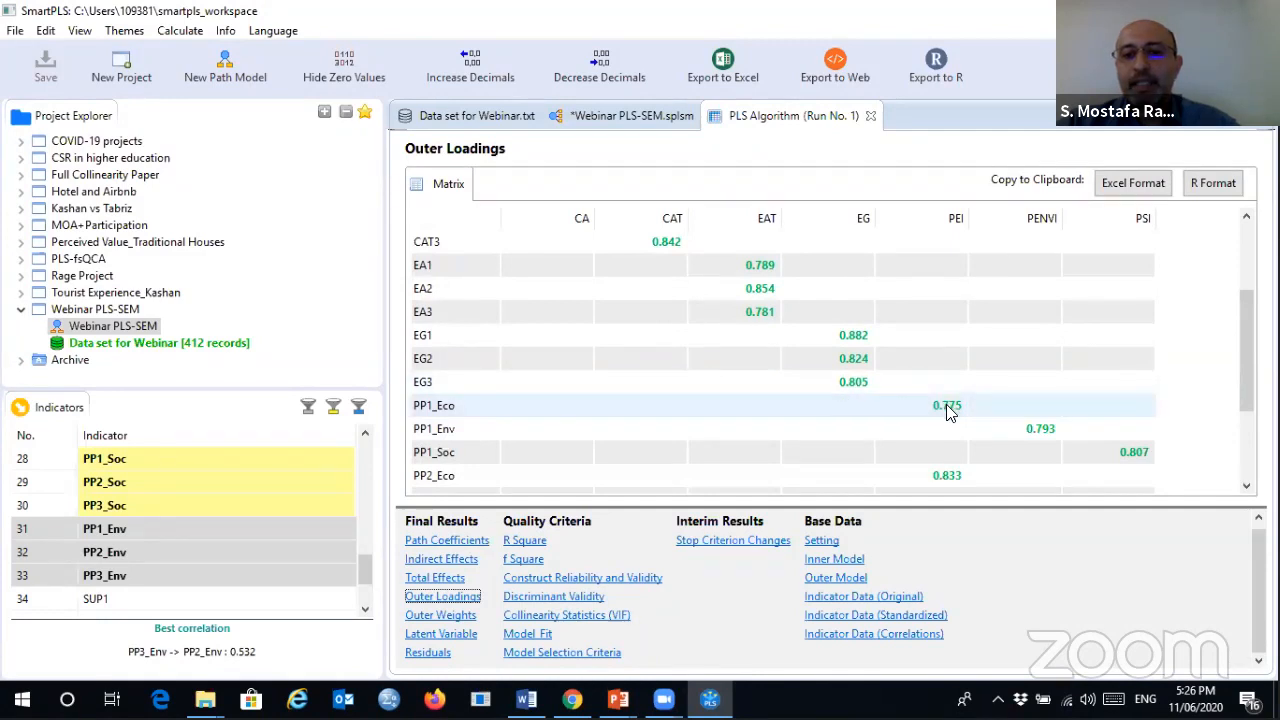
scroll(946, 406, "down", 1)
scroll(946, 406, "down", 1)
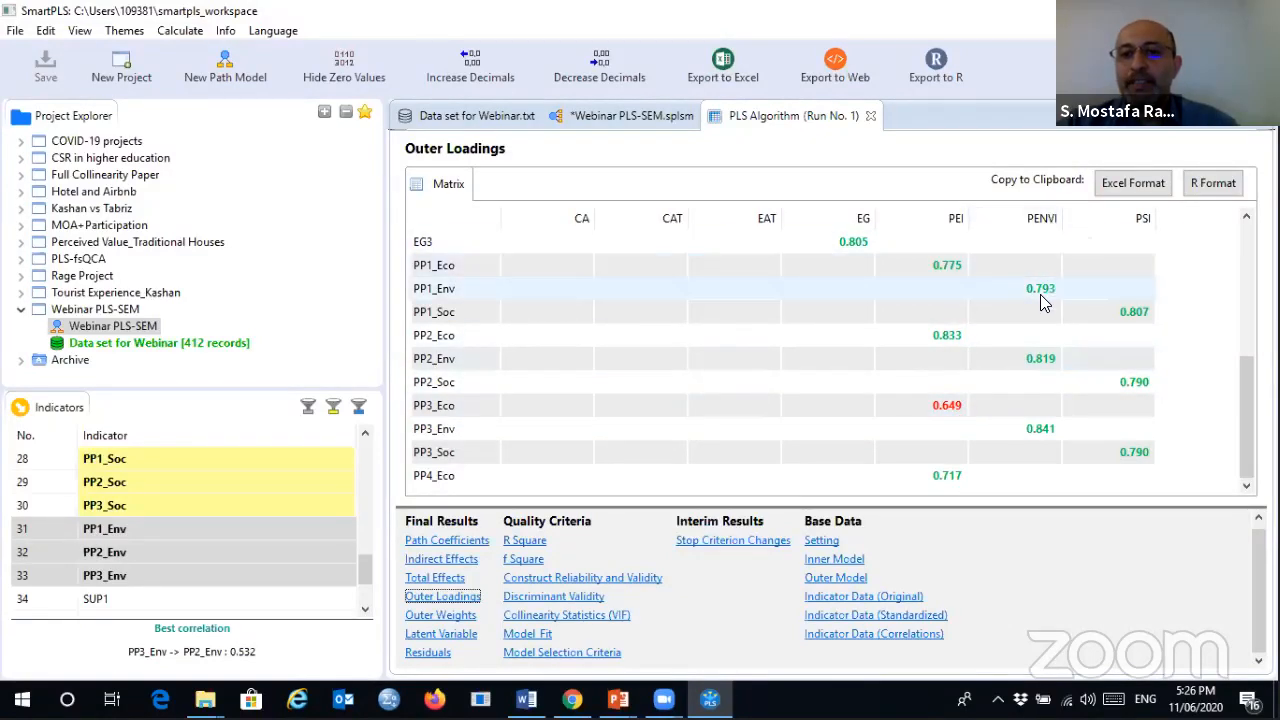
scroll(1042, 420, "up", 2)
scroll(1042, 420, "down", 1)
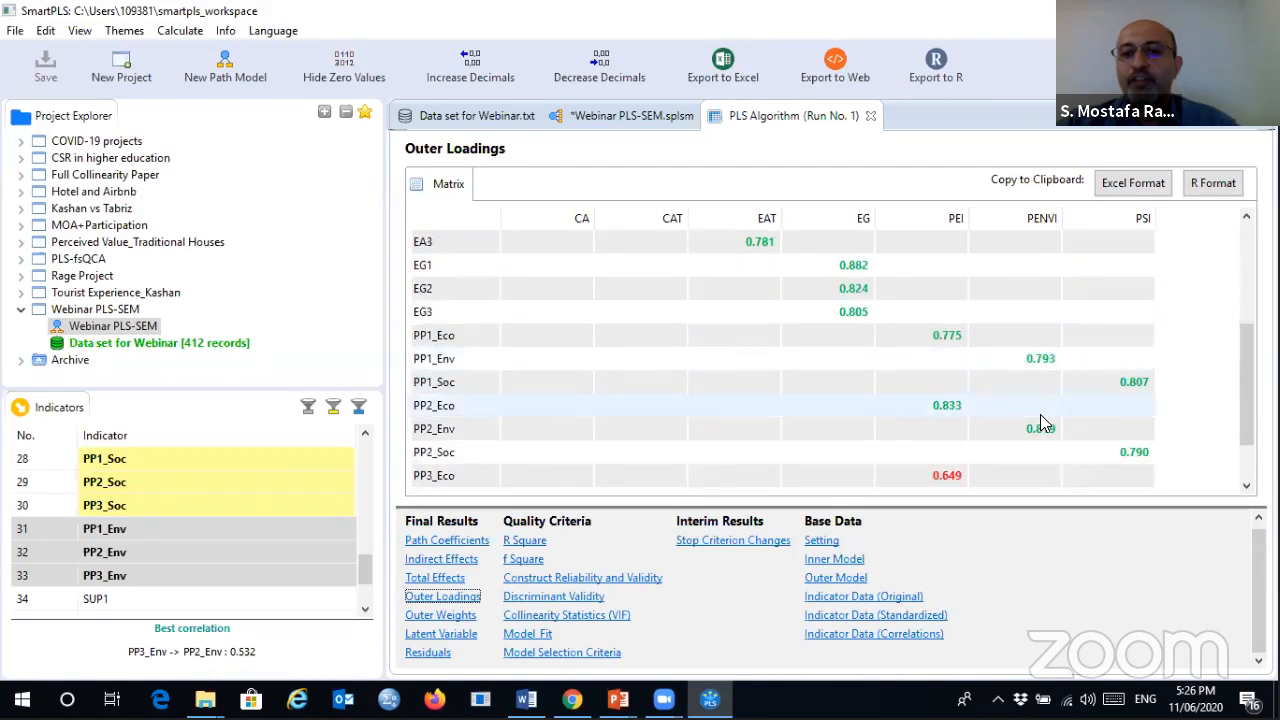
scroll(1040, 414, "down", 1)
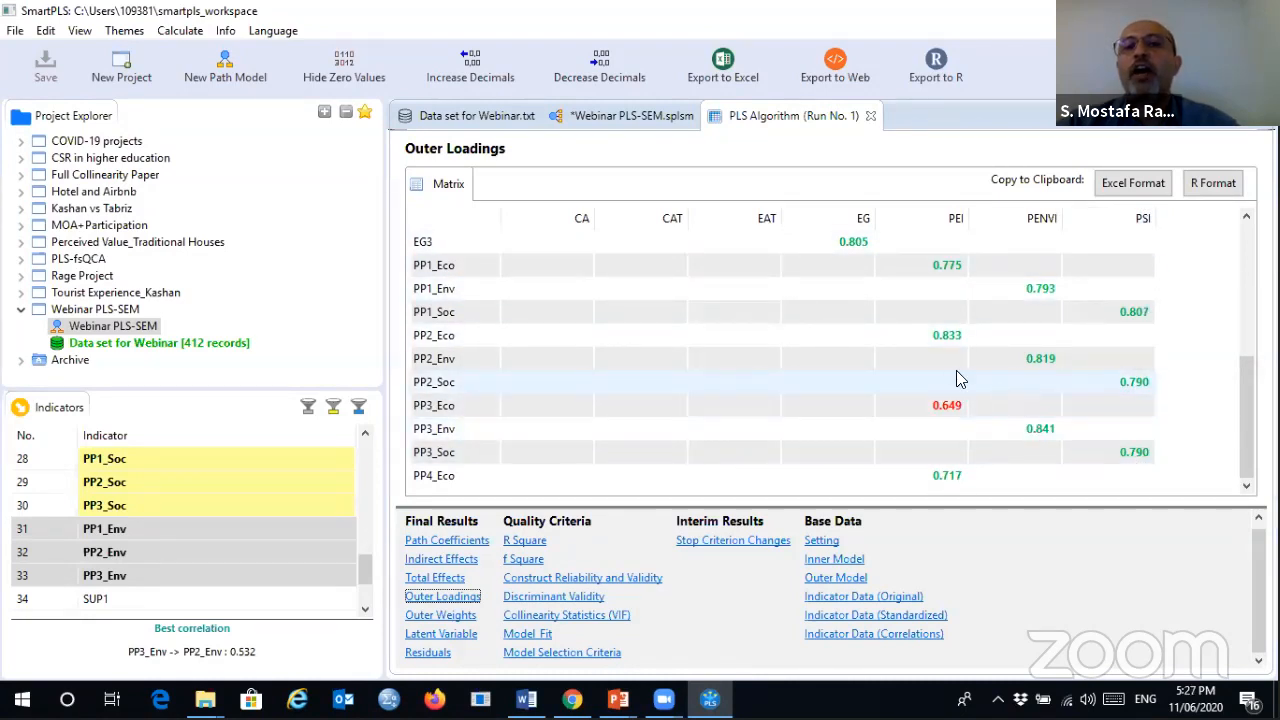
scroll(703, 320, "up", 3)
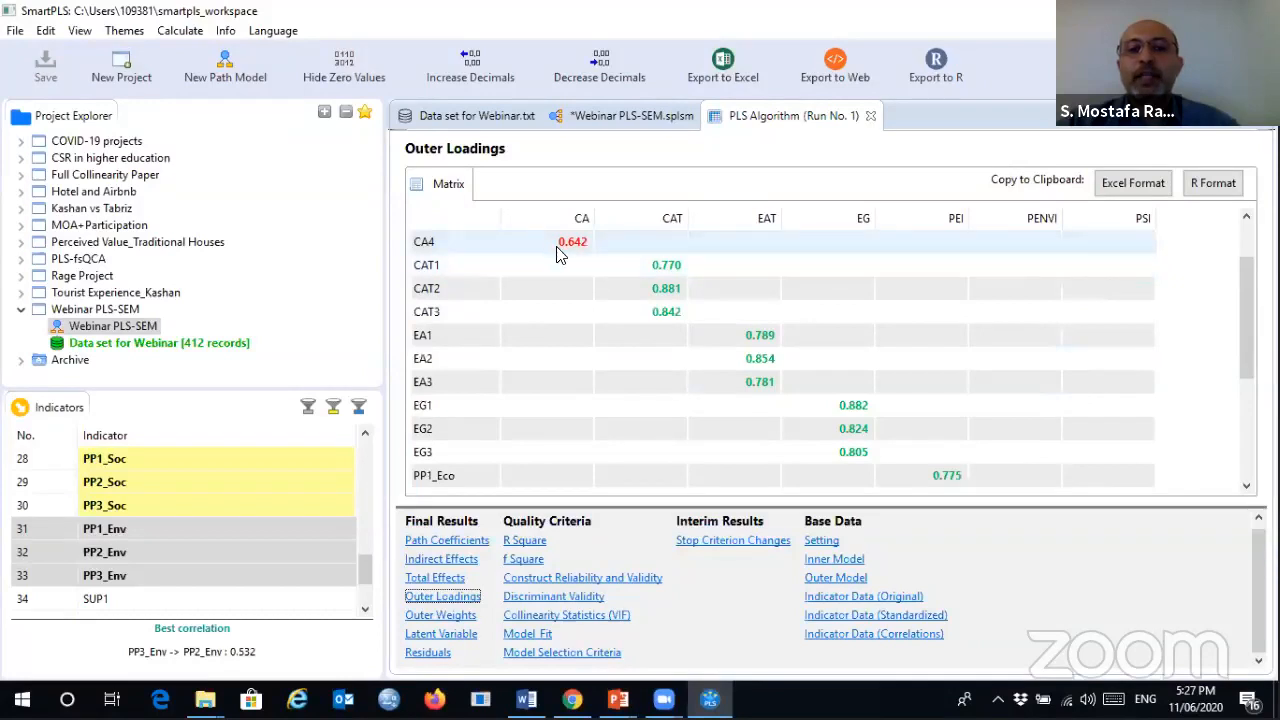
scroll(907, 370, "down", 1)
scroll(907, 370, "down", 1)
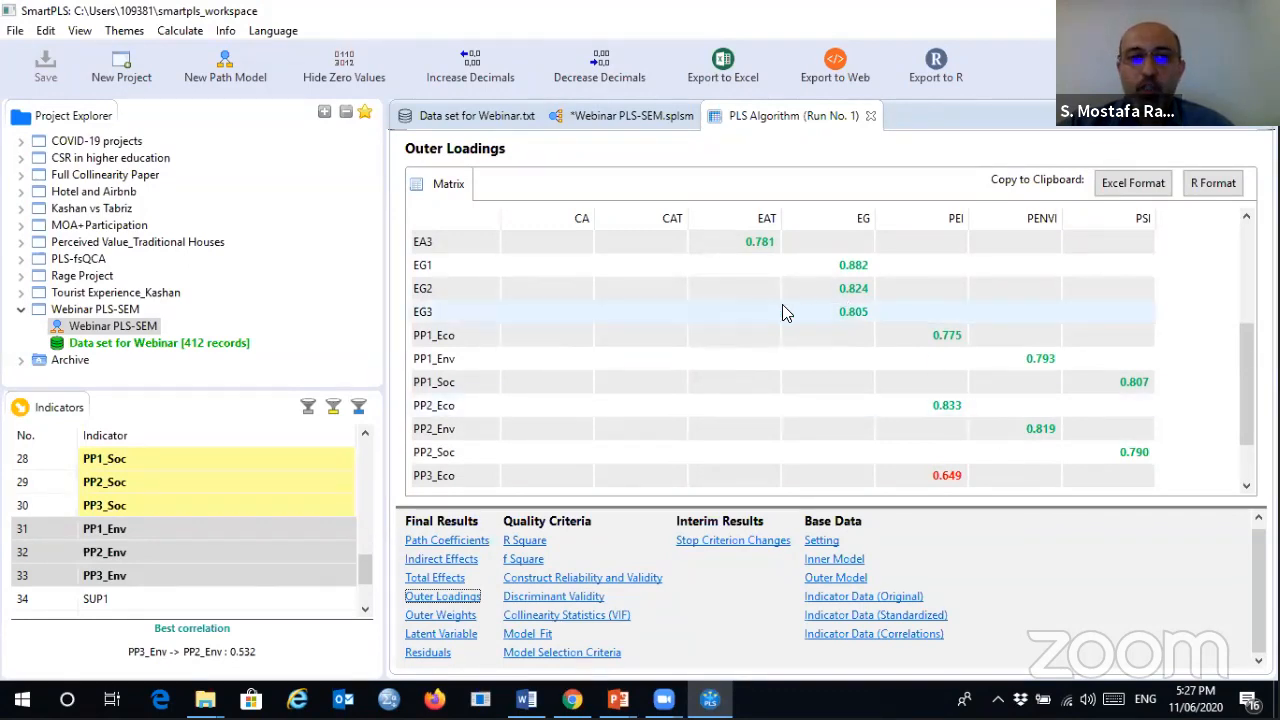
scroll(786, 309, "up", 1)
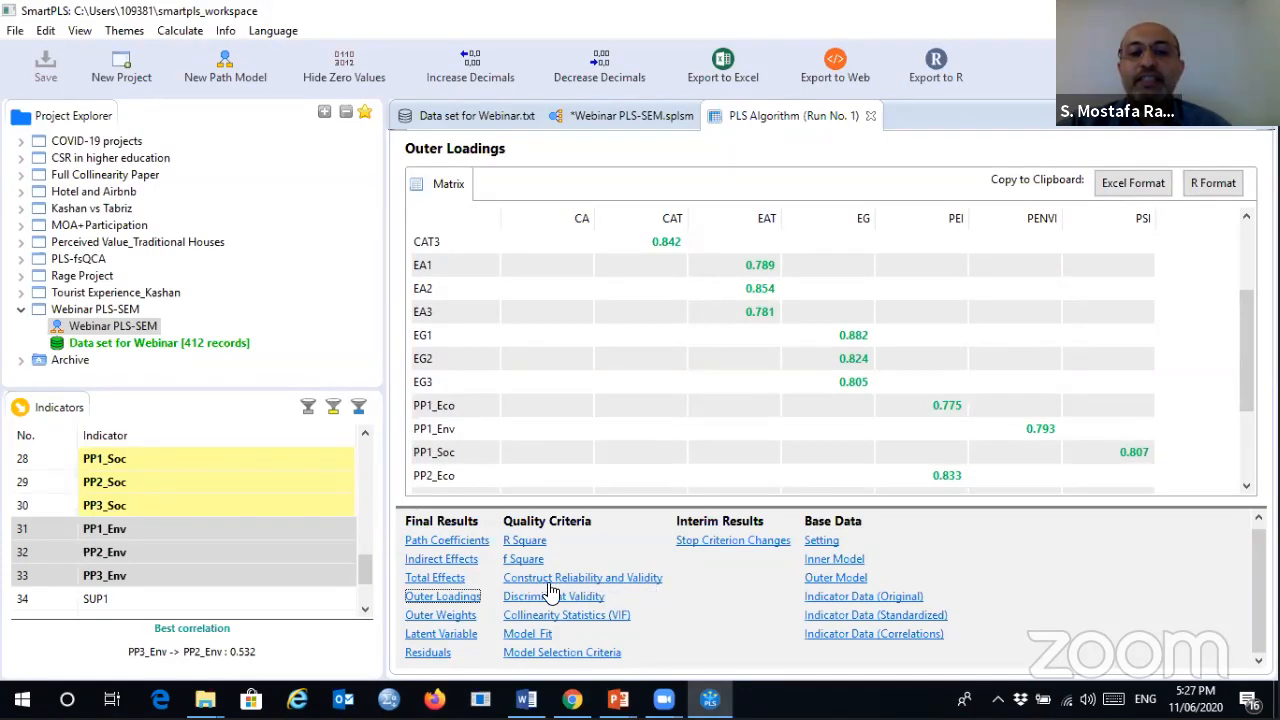
- Review the Construct Reliability and Validity results and the Heterotrait-Monotrait Ratio matrix of the Discriminant Validity results
left_click(613, 578)
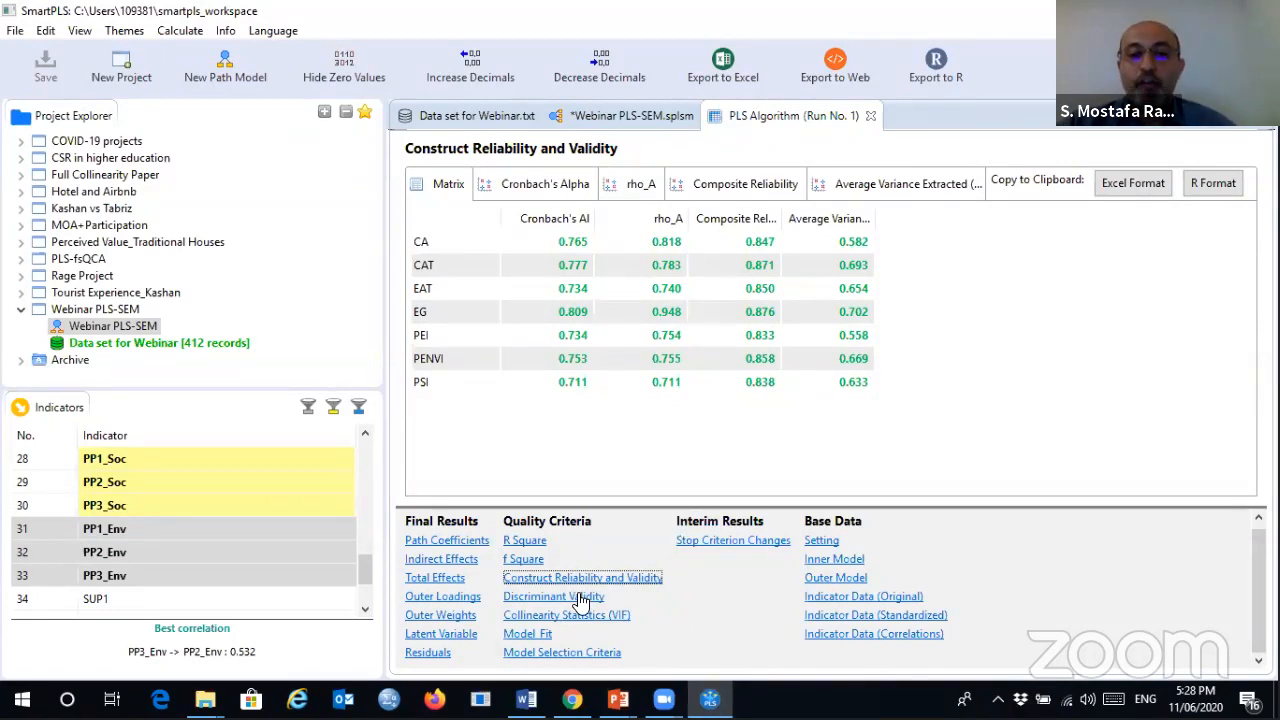
left_click(557, 599)
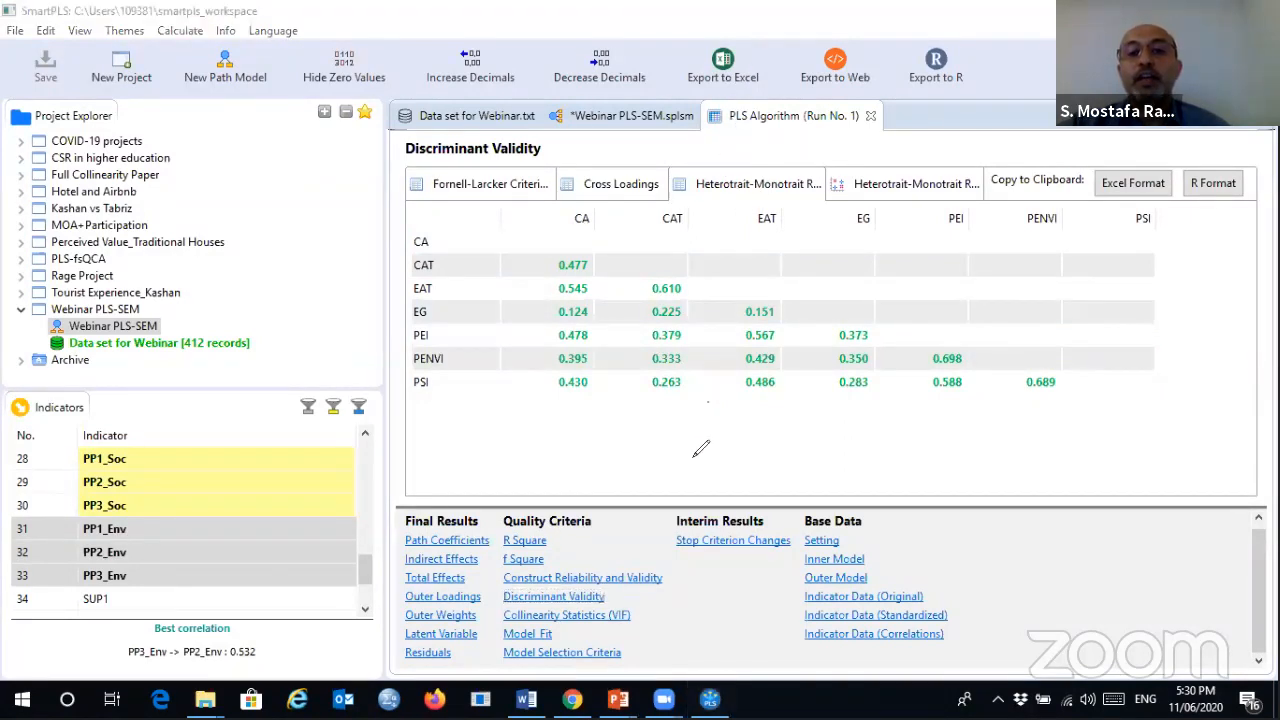
- Handwrite the threshold notes "< 0.85" and "< 0.9" over the Heterotrait-Monotrait results, and clear the annotations
left_click_drag(705, 404, 721, 466)
left_click_drag(797, 414, 845, 485)
mouse_move(885, 434)
left_mouse_down()
mouse_move(857, 466)
mouse_move(888, 445)
left_mouse_up()
left_click(951, 474)
mouse_move(1002, 434)
left_mouse_down()
mouse_move(1000, 472)
mouse_move(974, 432)
mouse_move(1066, 416)
mouse_move(1082, 460)
mouse_move(1063, 484)
left_mouse_up()
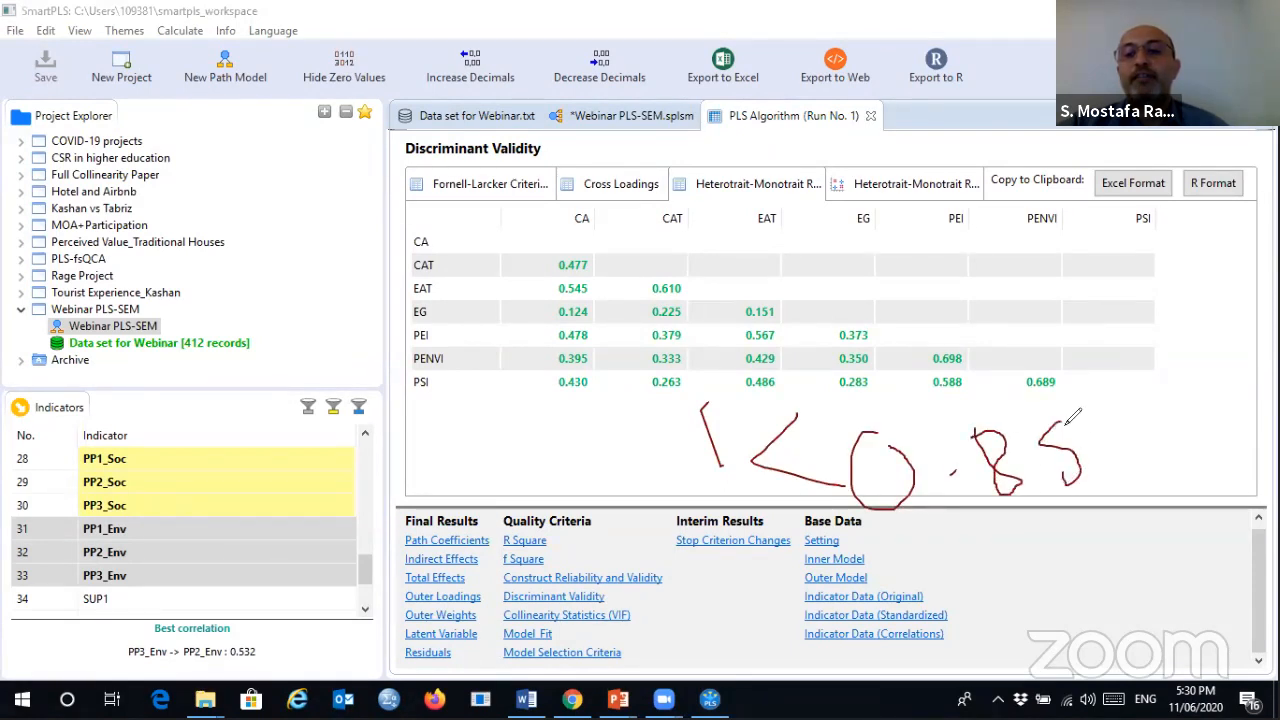
left_click_drag(1055, 426, 1085, 424)
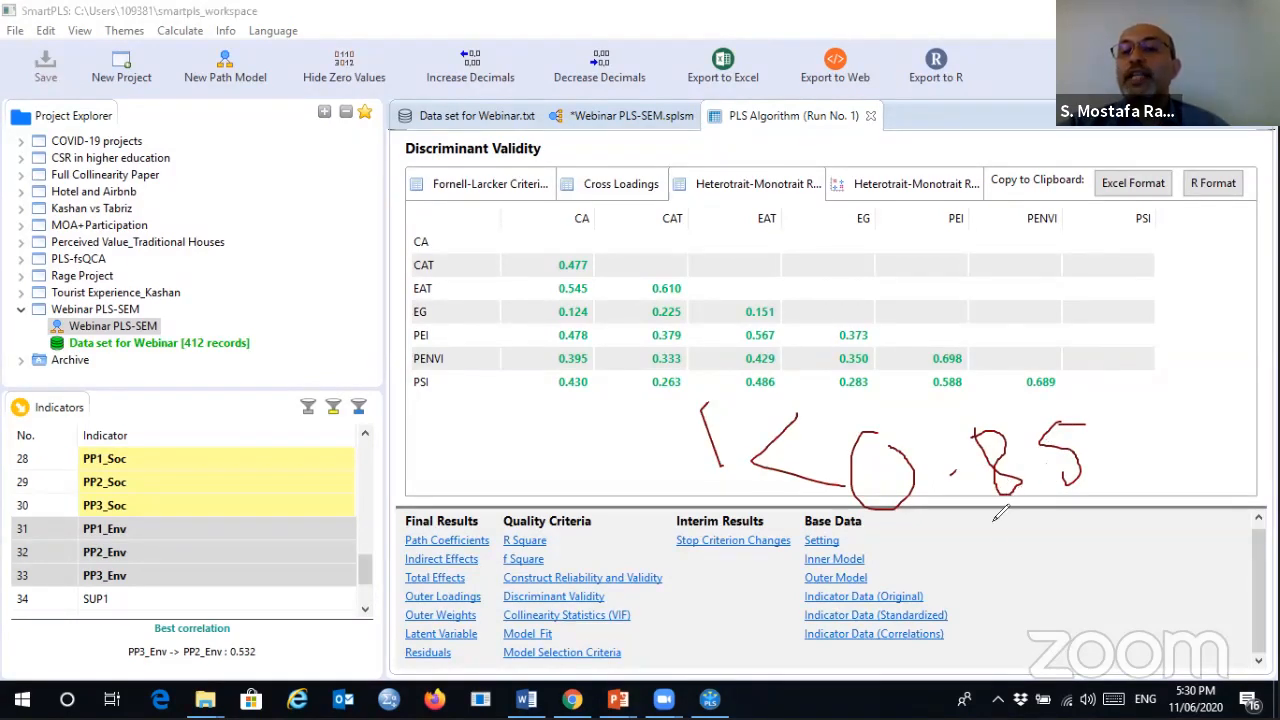
mouse_move(1006, 522)
left_mouse_down()
mouse_move(931, 549)
mouse_move(966, 588)
left_mouse_up()
mouse_move(1018, 546)
left_mouse_down()
mouse_move(1020, 572)
mouse_move(1018, 545)
mouse_move(1095, 525)
mouse_move(1092, 581)
left_mouse_up()
left_click(1040, 549)
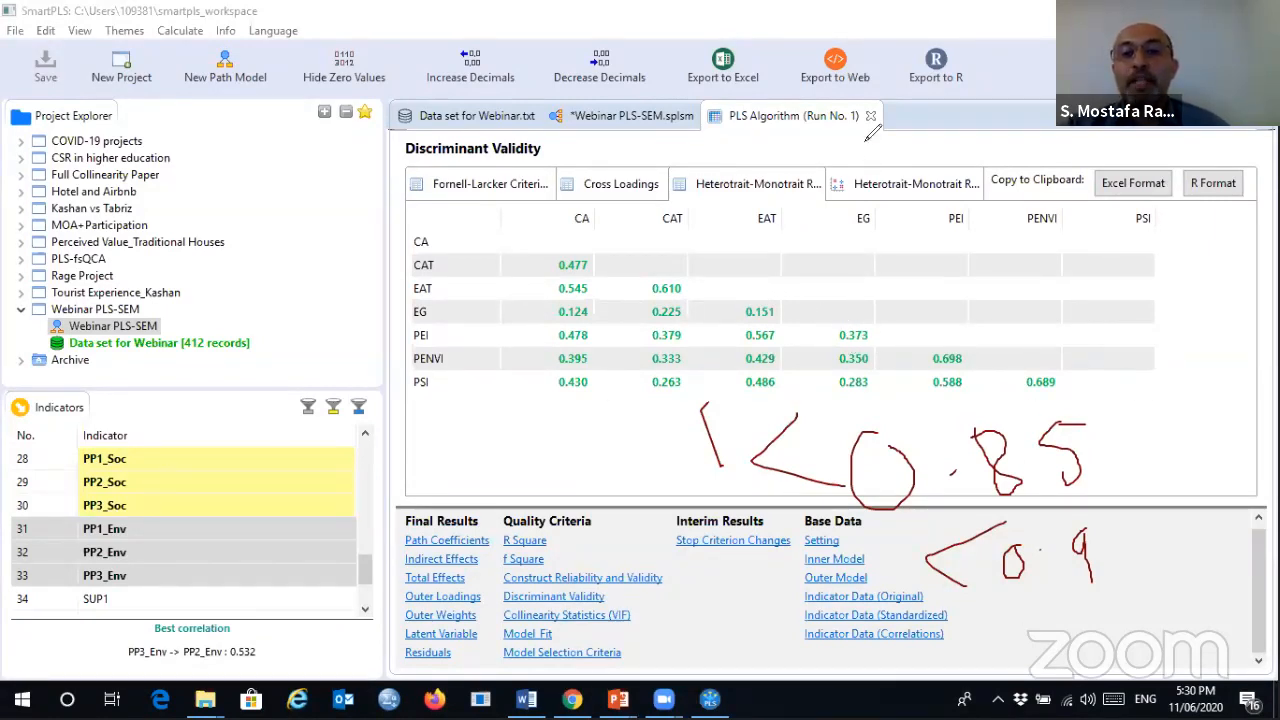
left_click(889, 196)
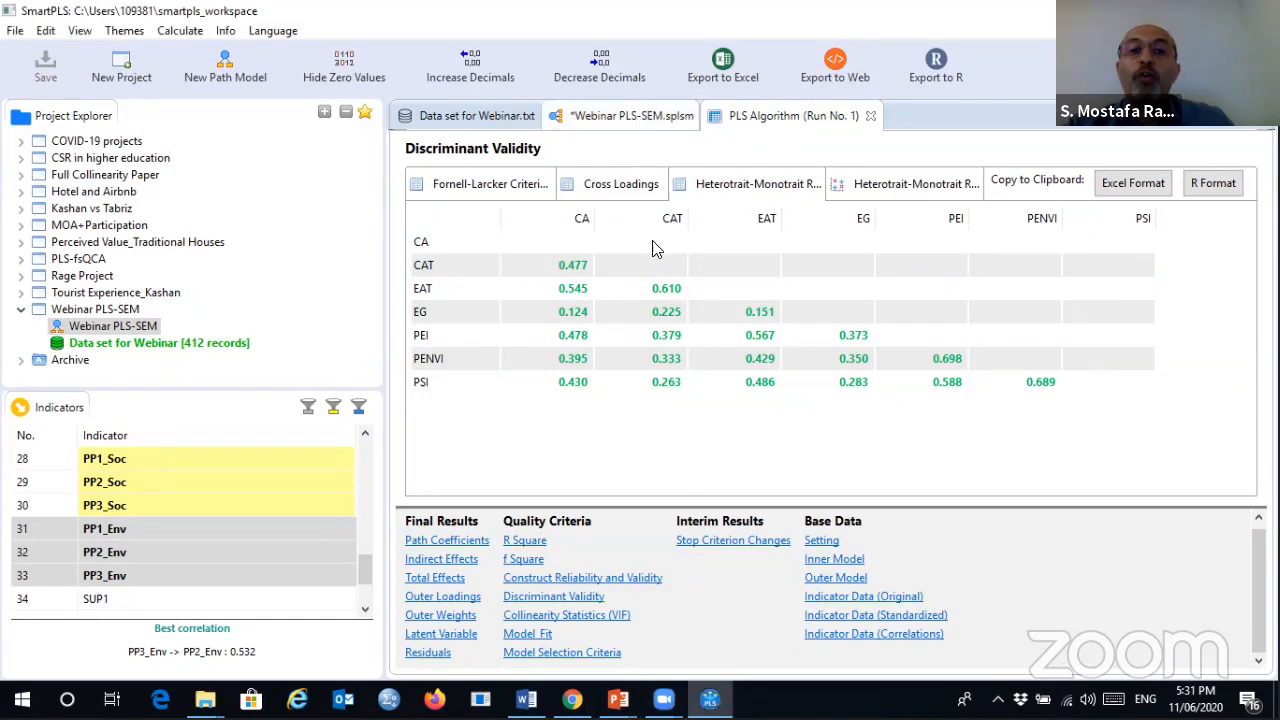
- Look over the Webinar PLS-SEM model diagram and review the R Square matrix in the PLS Algorithm report
left_click(634, 116)
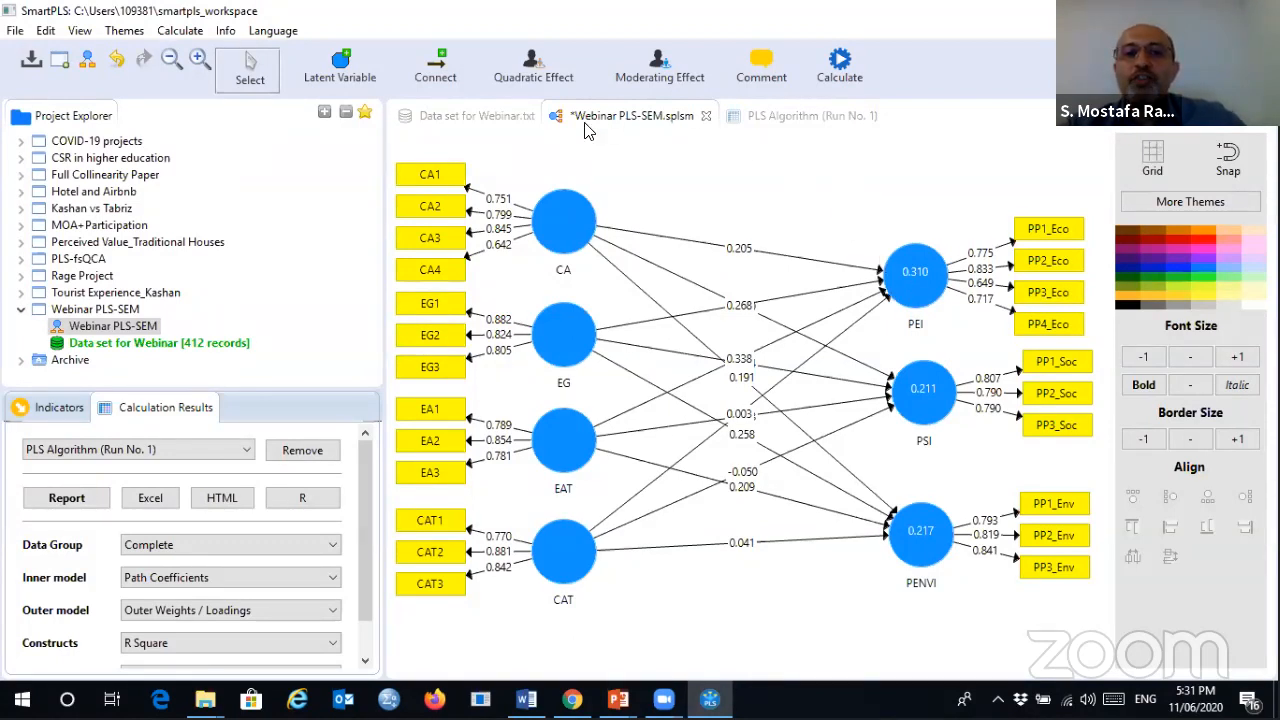
left_click(800, 116)
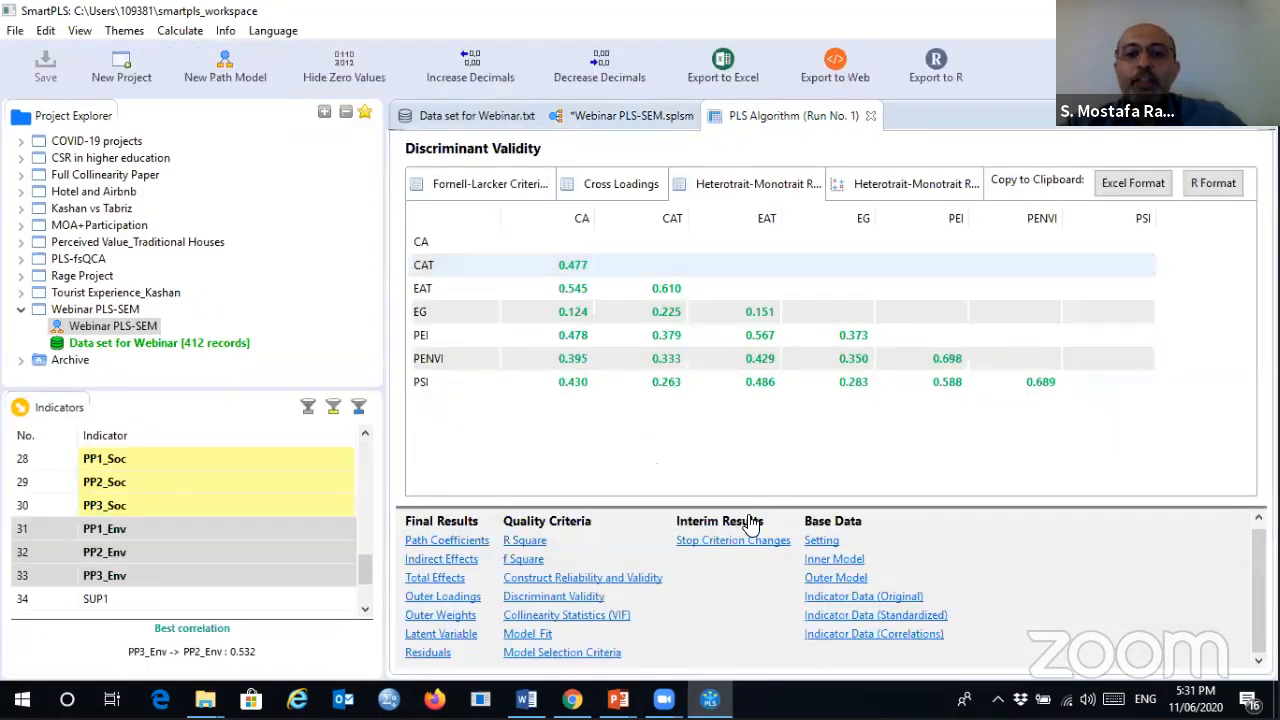
left_click(521, 543)
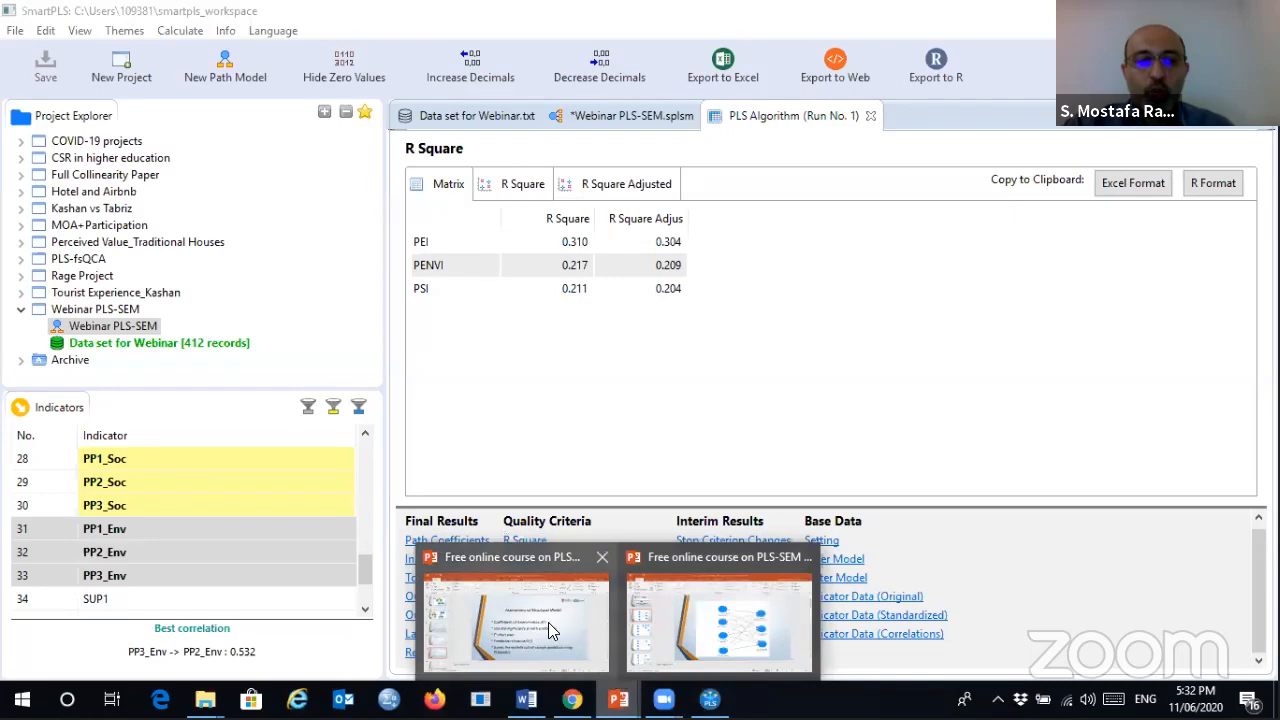
- Switch to the PowerPoint course slides and review the Assessment of R² guidelines, including Cohen (1988) on slide 61
key("alt+Tab")
scroll(130, 382, "down", 5)
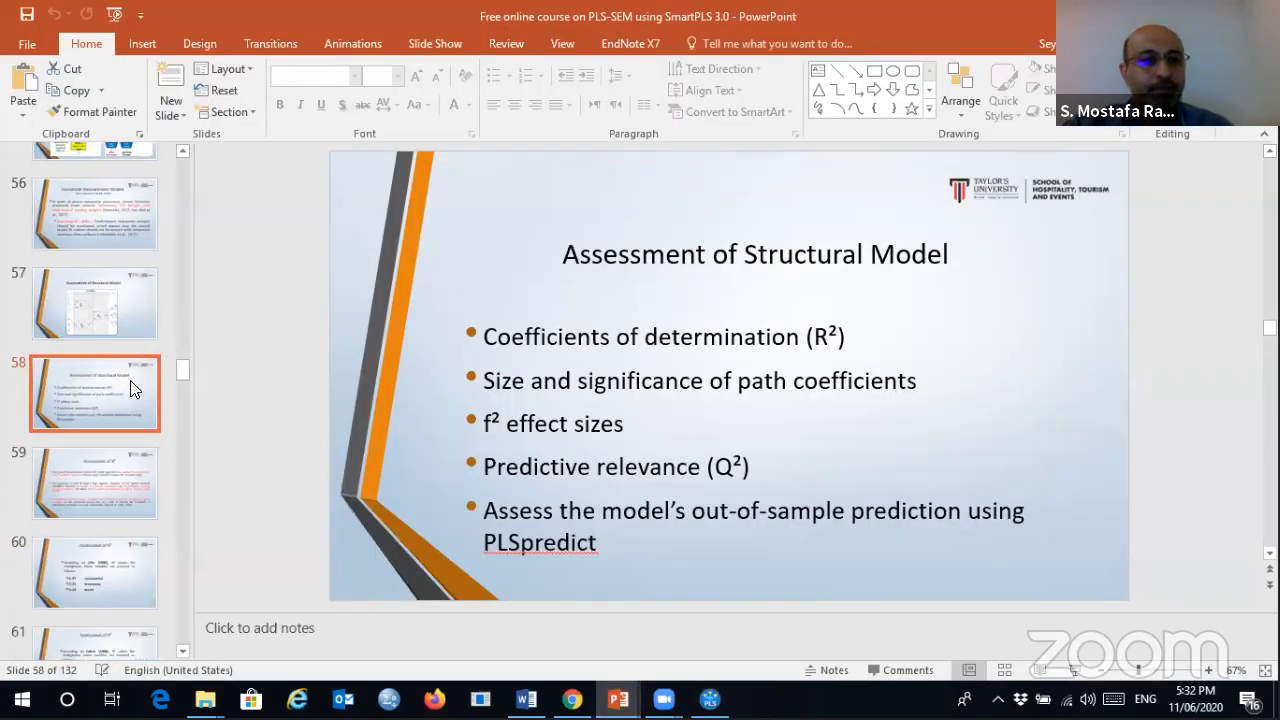
left_click(130, 478)
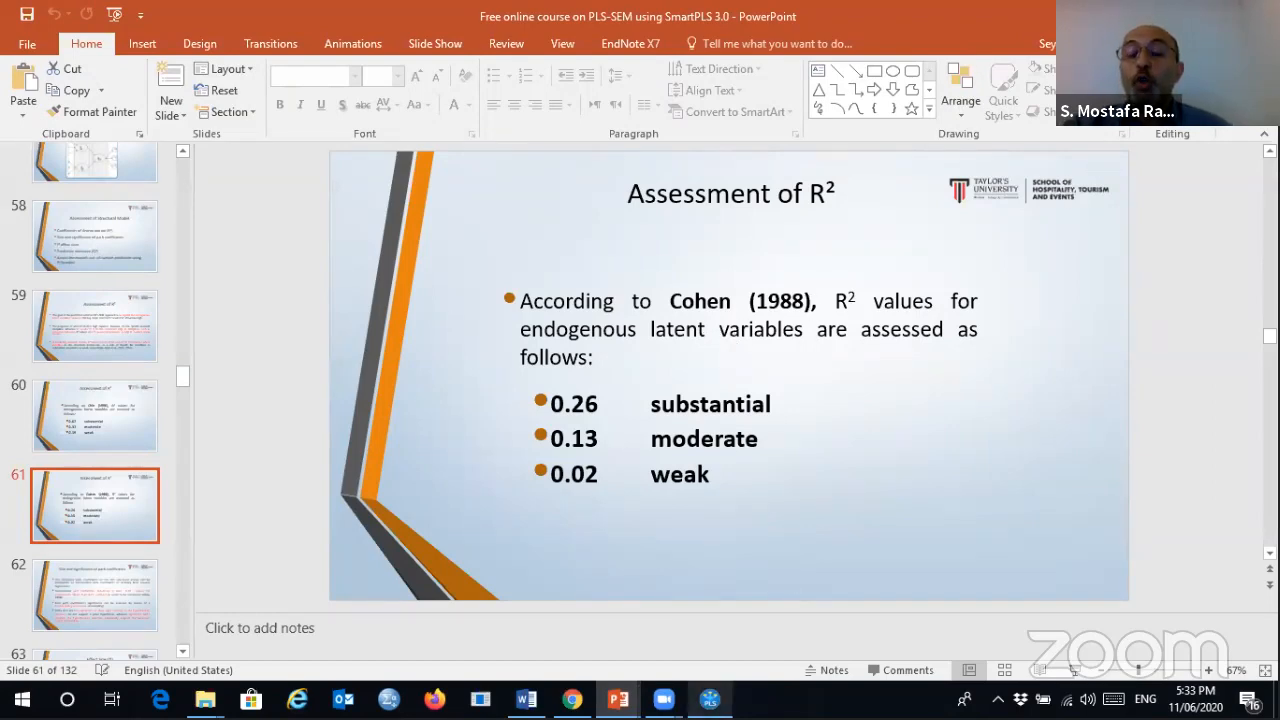
- Switch back to SmartPLS and compare the R Square values in the report with those on the model diagram
left_click(710, 699)
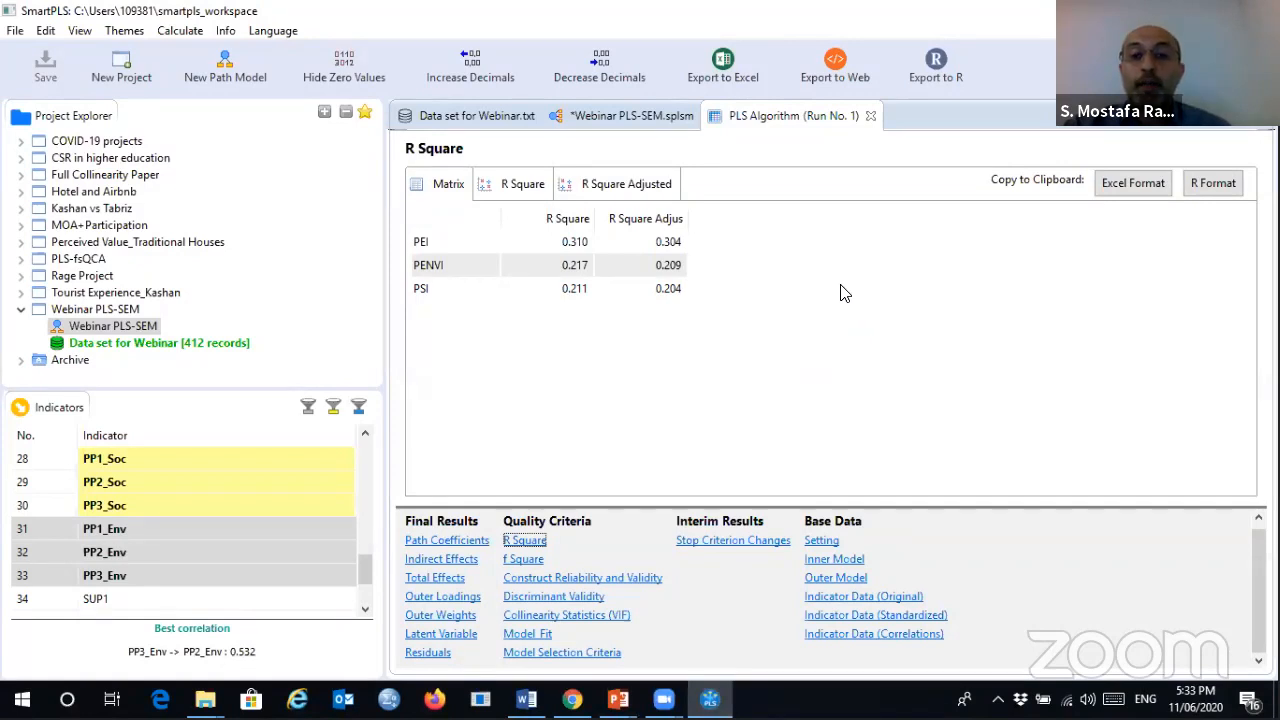
left_click(634, 115)
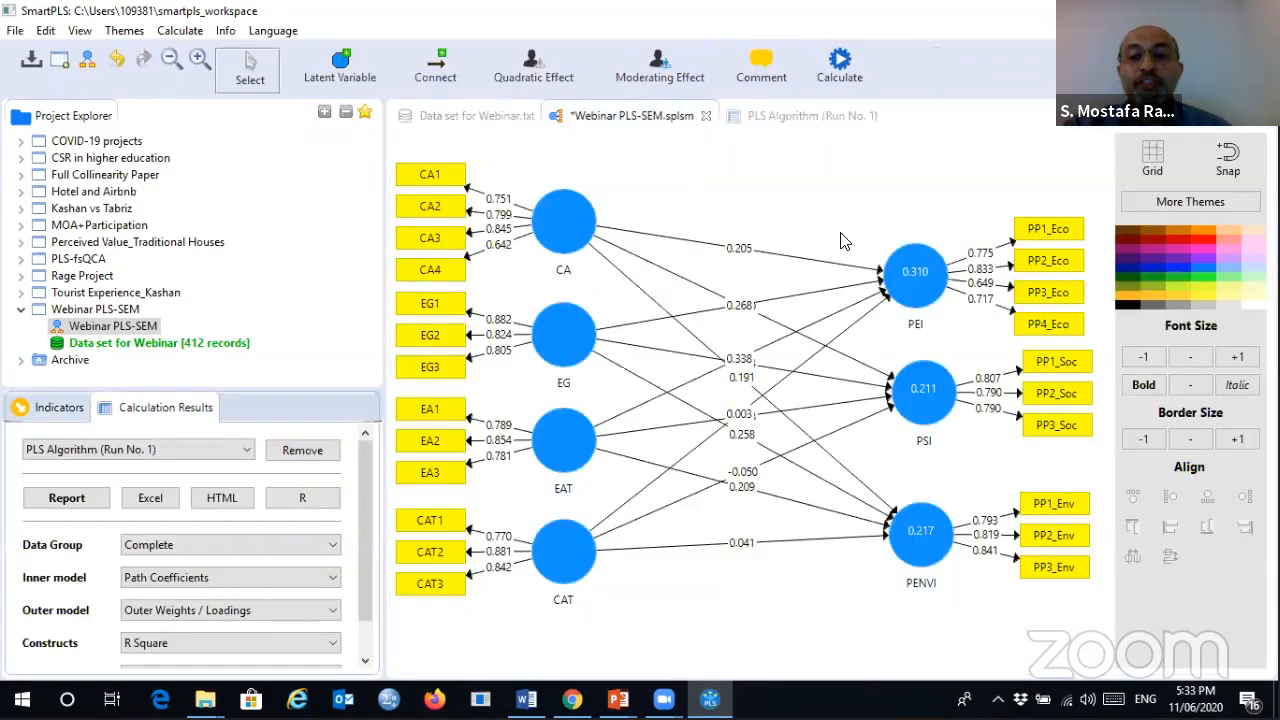
left_click(738, 116)
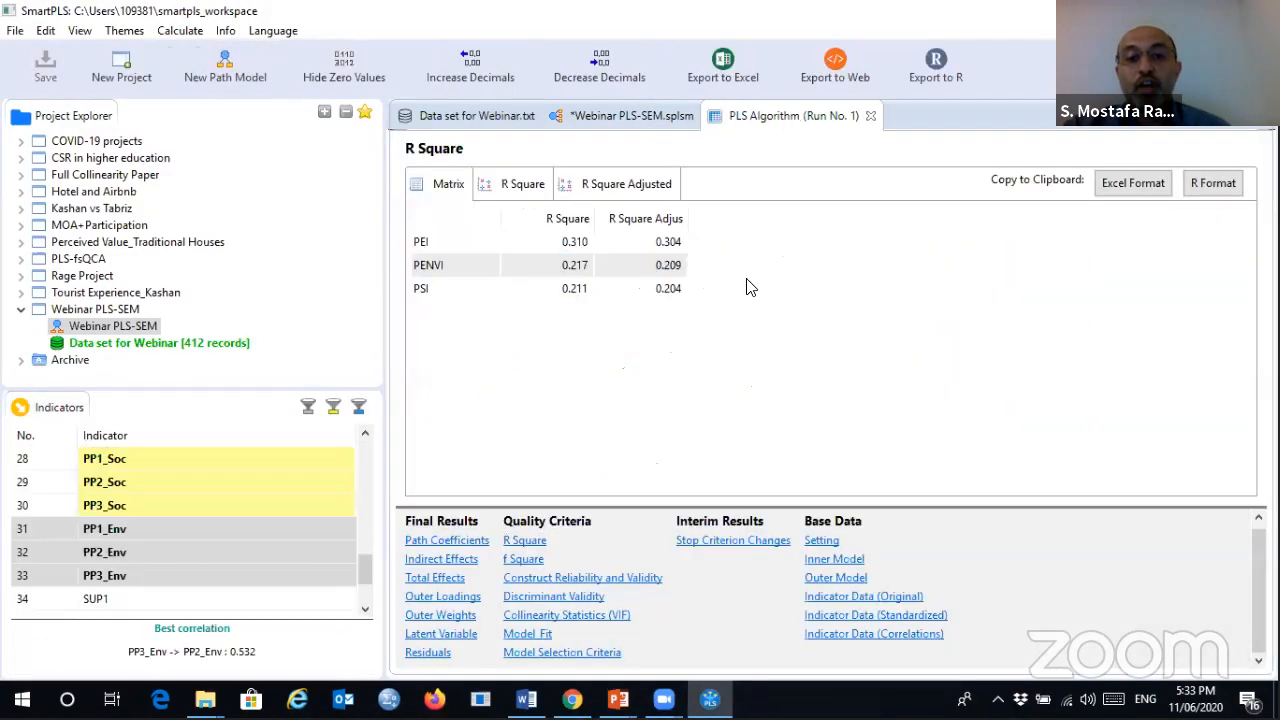
- Review the Path Coefficients matrix for the effects of CA, CAT, EAT and EG on PEI, PENVI and PSI
left_click(447, 540)
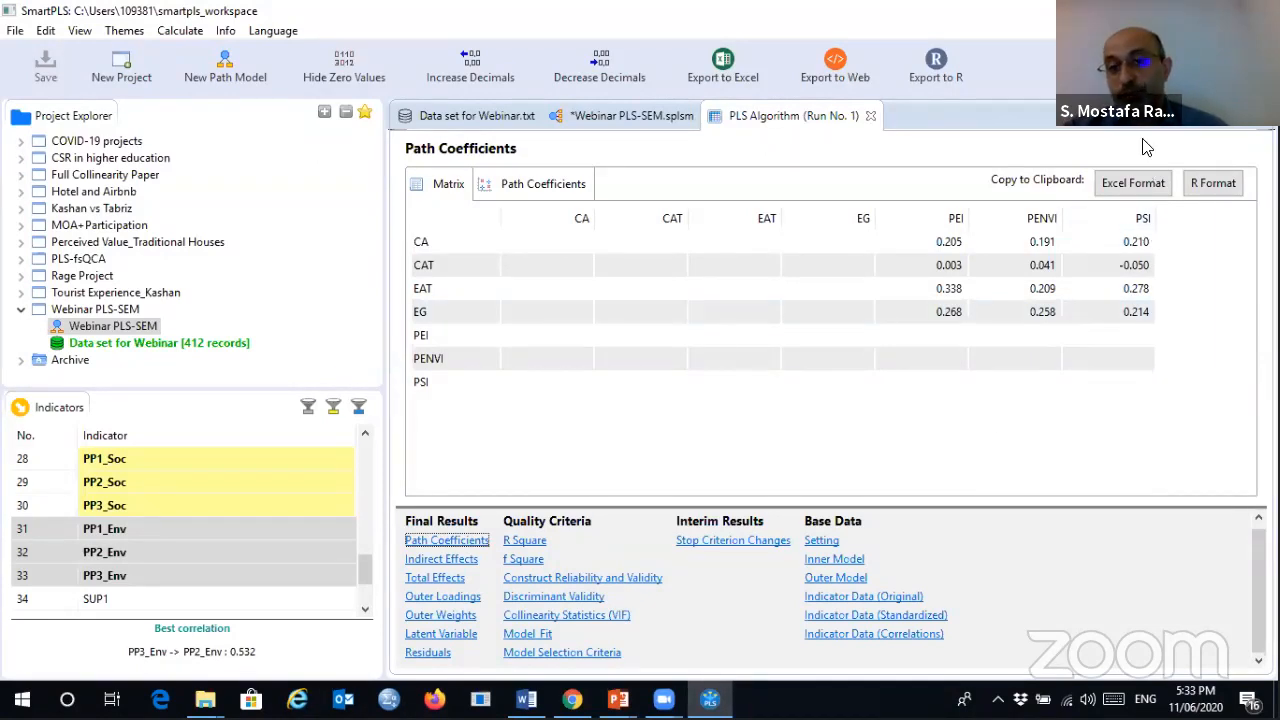
left_click(671, 381)
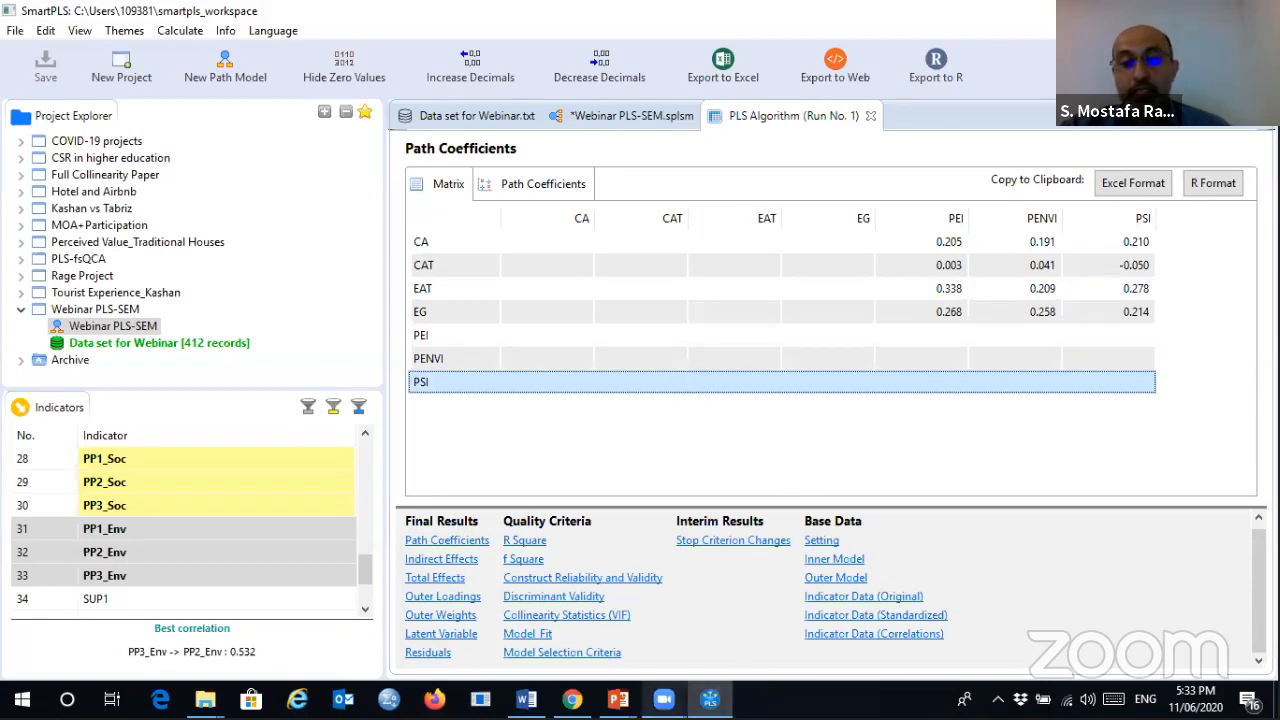
mouse_move(710, 699)
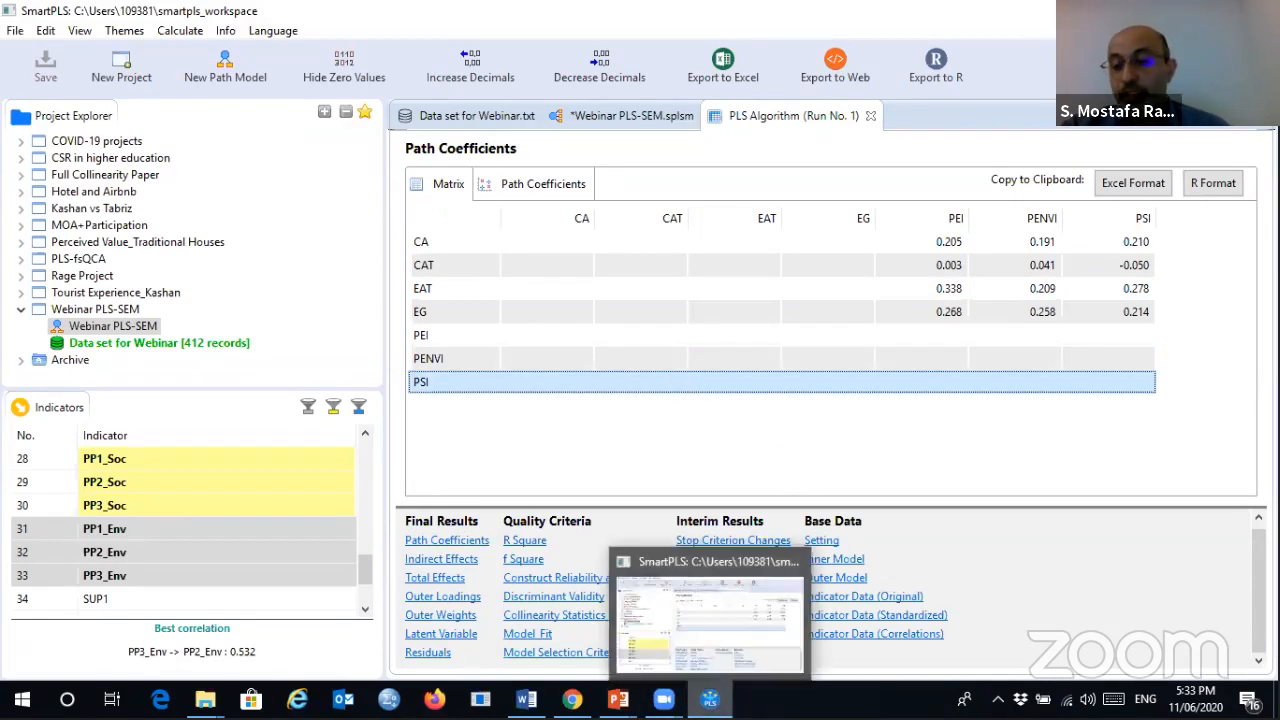